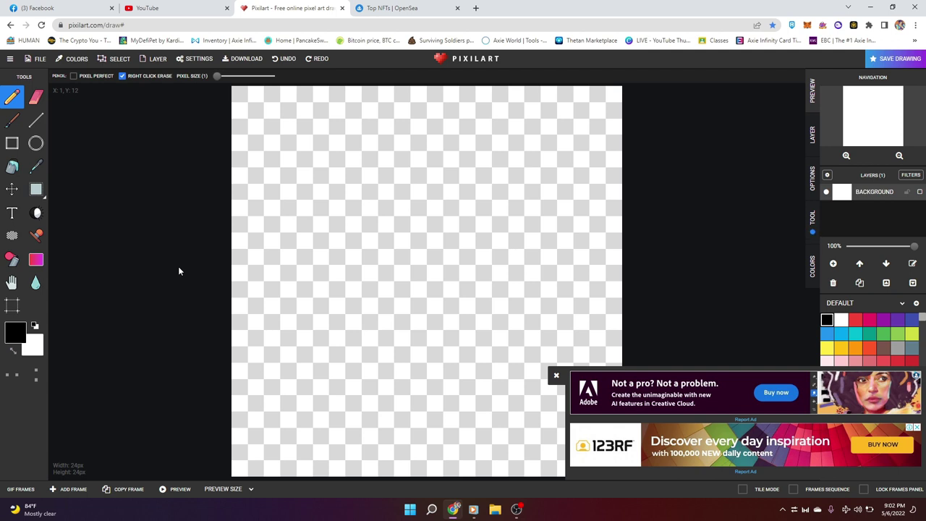
- Close the advertisement banners at the bottom right so the blank 24x24 canvas shows
{"action": "left_click", "coordinate": [557, 377]}
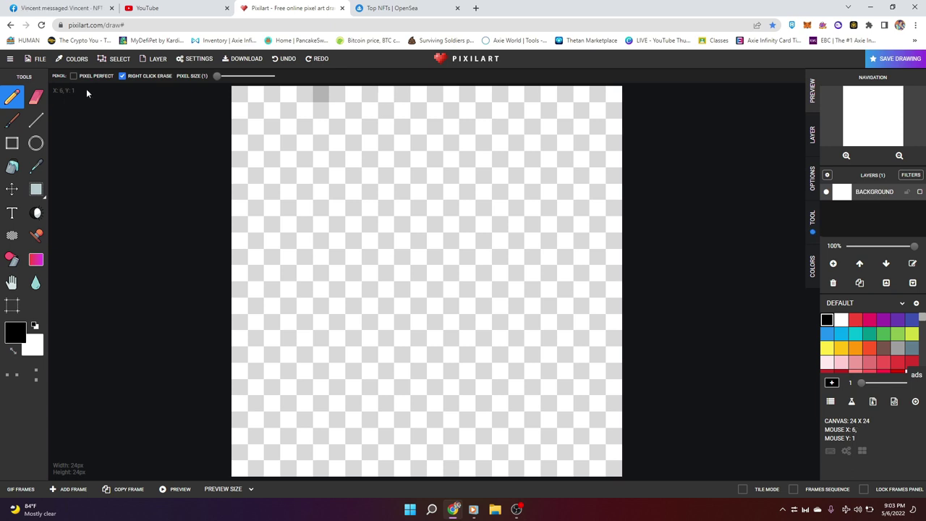
- Glance at the hamburger site menu, then show the FILE dropdown with its save and export options
{"action": "left_click", "coordinate": [8, 59]}
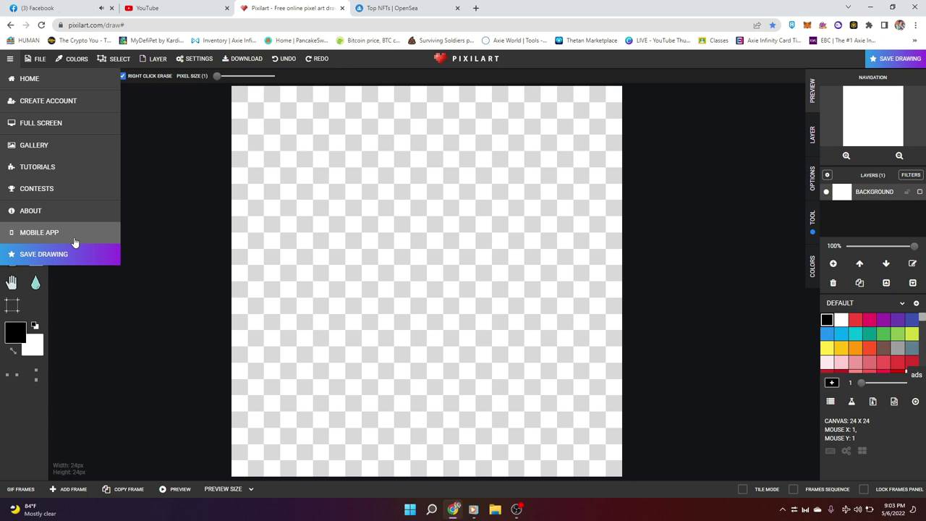
{"action": "left_click", "coordinate": [150, 151]}
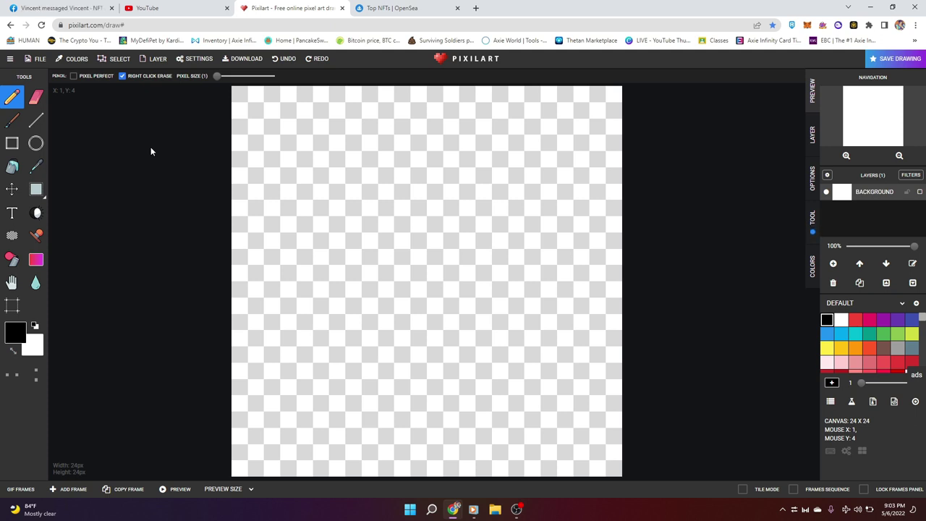
{"action": "left_click", "coordinate": [39, 59]}
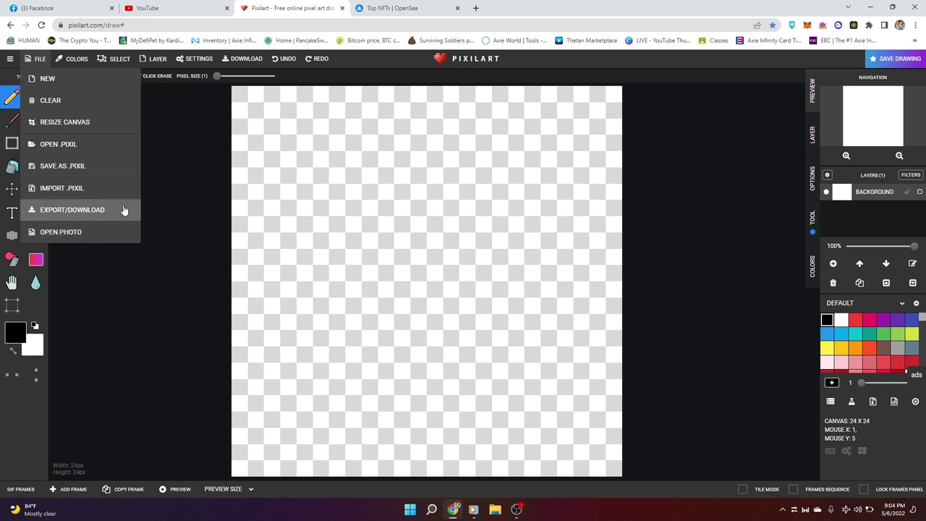
- Browse the COLORS, SELECT and LAYER menus
{"action": "left_click", "coordinate": [74, 58]}
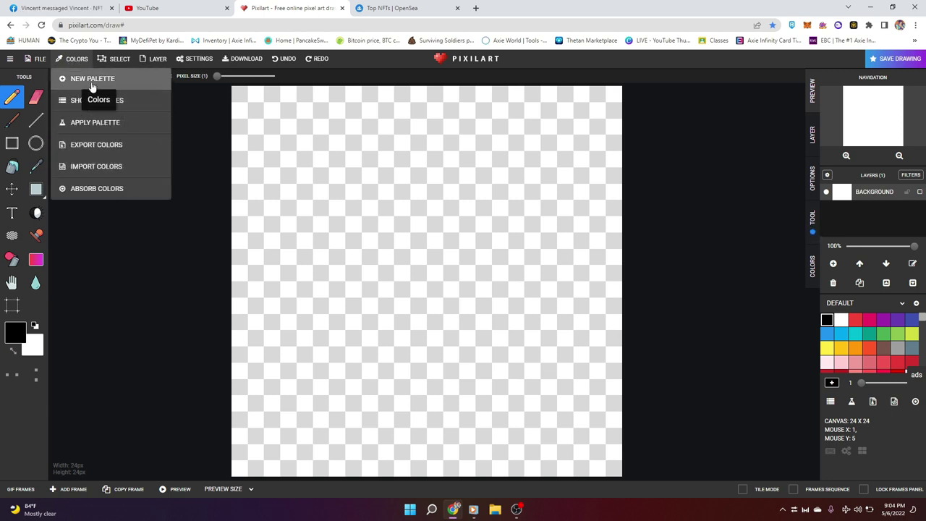
{"action": "left_click", "coordinate": [119, 64]}
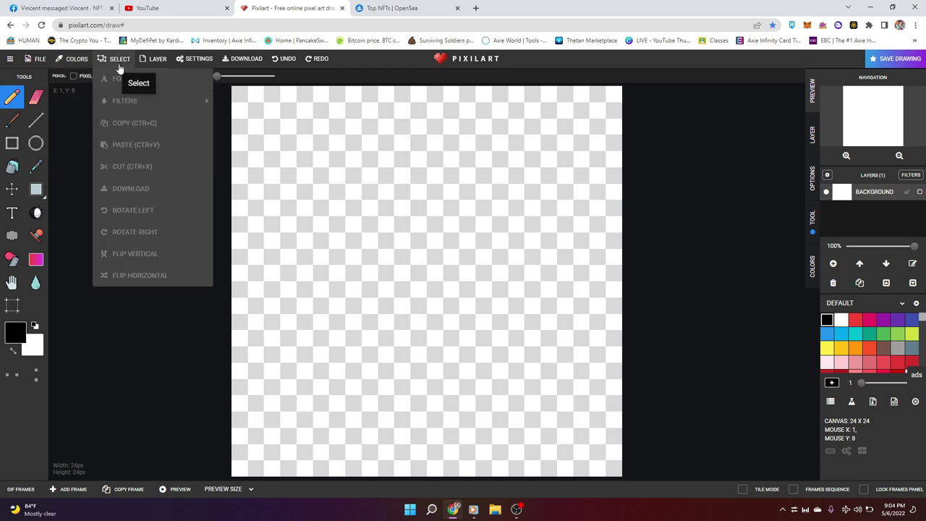
{"action": "left_click", "coordinate": [120, 63]}
{"action": "left_click", "coordinate": [155, 59]}
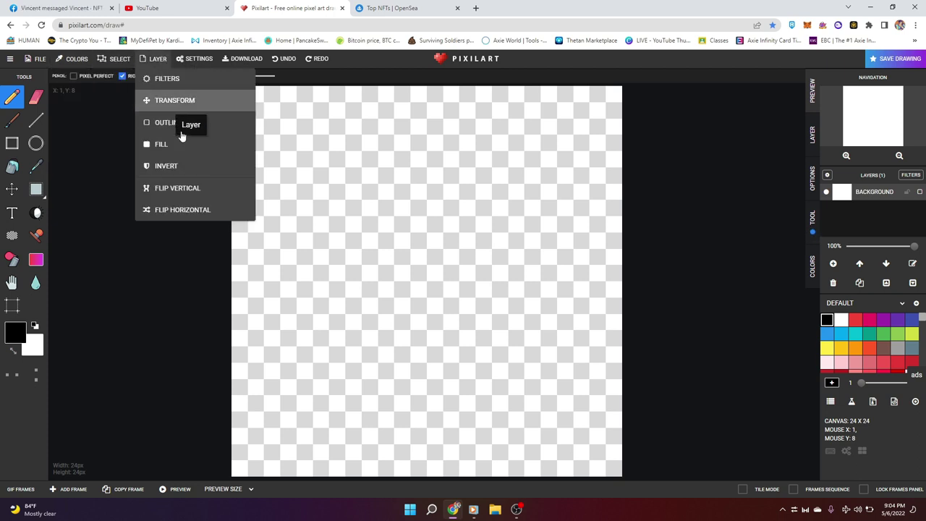
{"action": "left_click", "coordinate": [119, 58]}
{"action": "left_click", "coordinate": [155, 58]}
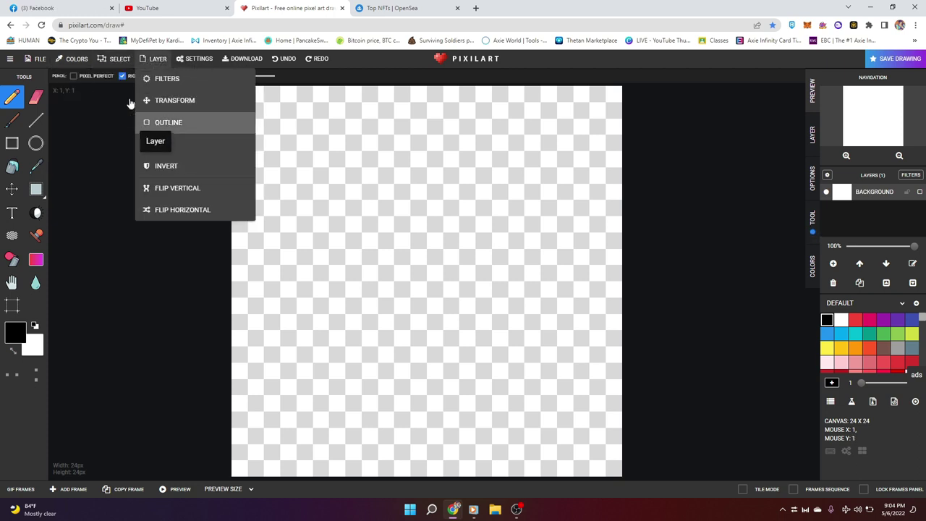
{"action": "left_click", "coordinate": [120, 59]}
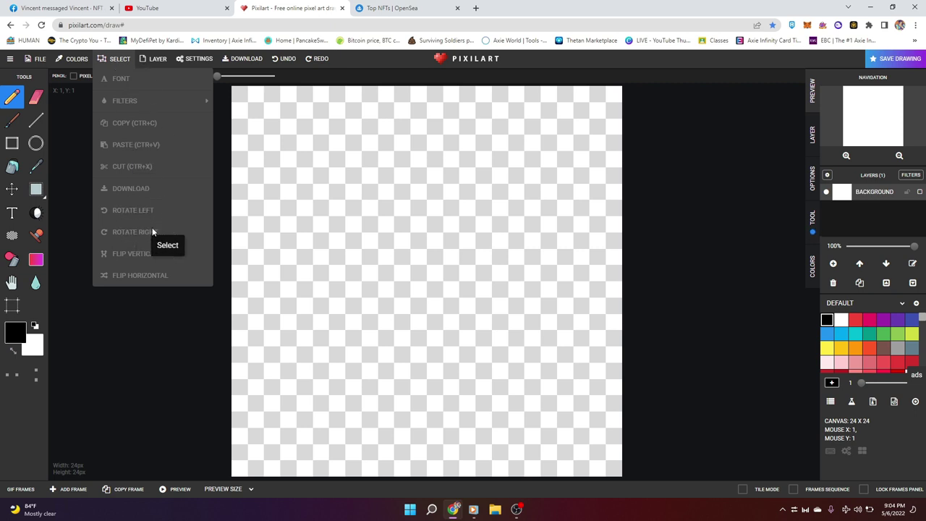
{"action": "left_click", "coordinate": [155, 59]}
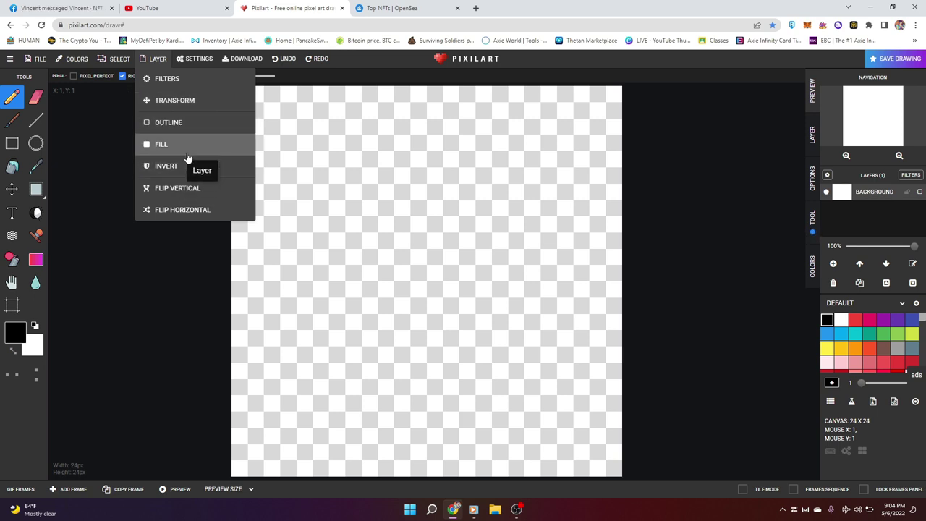
- Open and close the editor settings, then dismiss the ad banner
{"action": "left_click", "coordinate": [201, 60]}
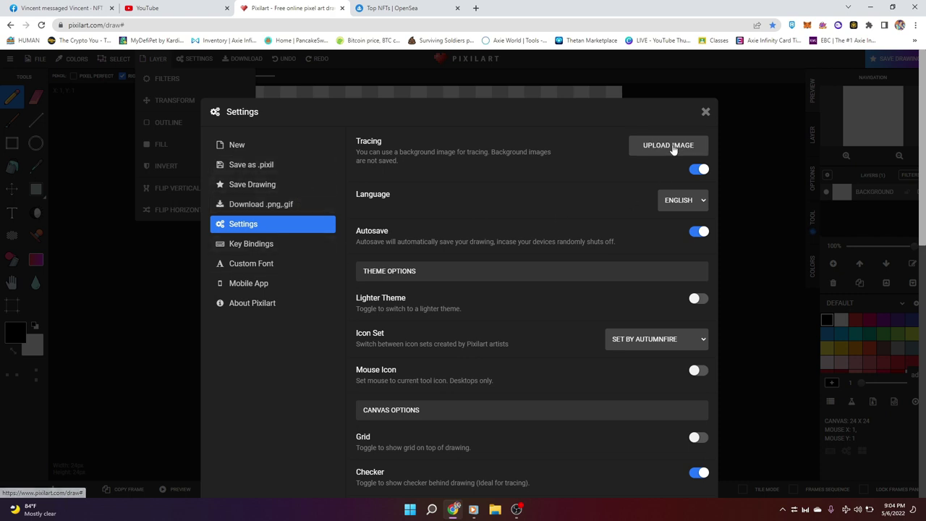
{"action": "left_click", "coordinate": [706, 112]}
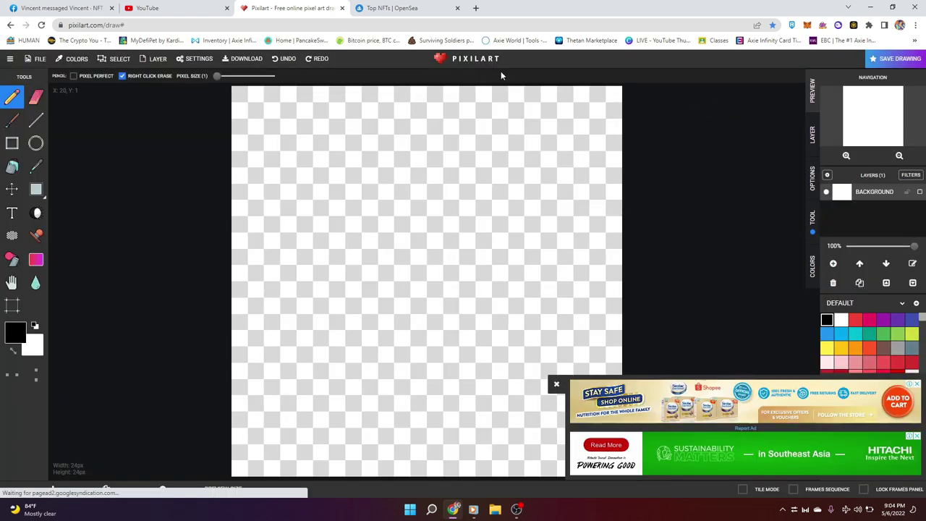
{"action": "left_click", "coordinate": [556, 383]}
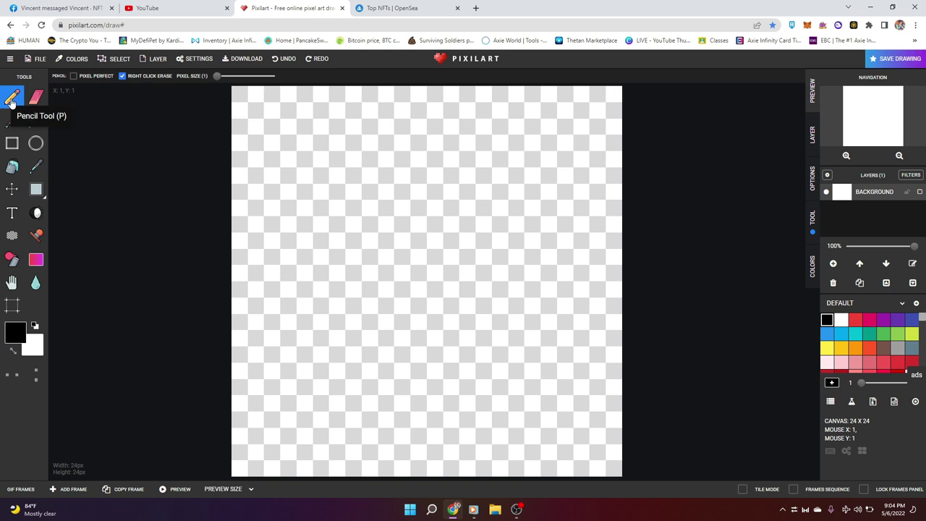
{"action": "left_click_drag", "start_coordinate": [346, 129], "coordinate": [421, 354]}
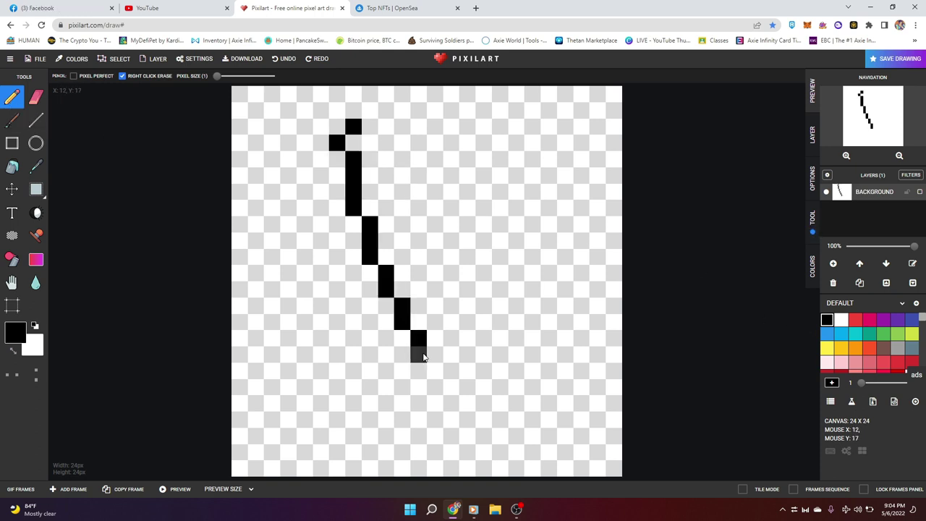
{"action": "left_click", "coordinate": [423, 357]}
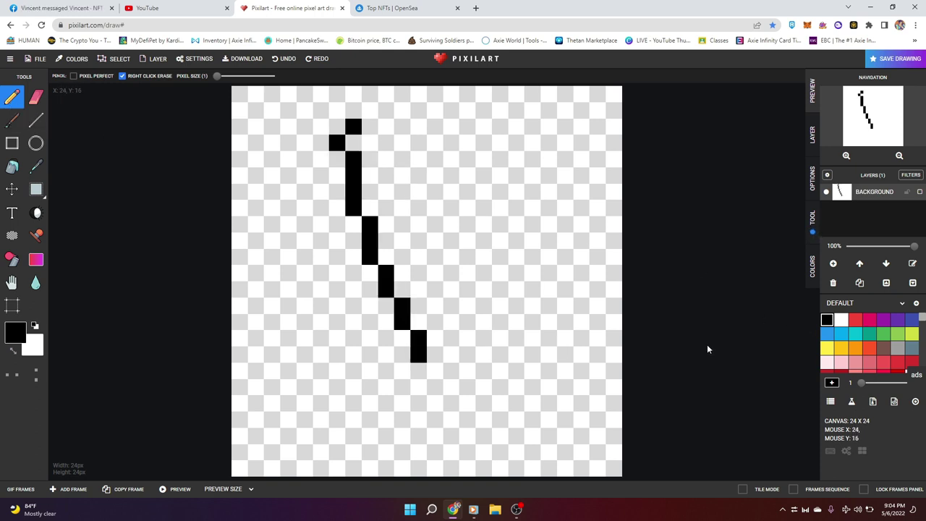
{"action": "left_click", "coordinate": [855, 319]}
{"action": "left_click_drag", "start_coordinate": [402, 143], "coordinate": [483, 354]}
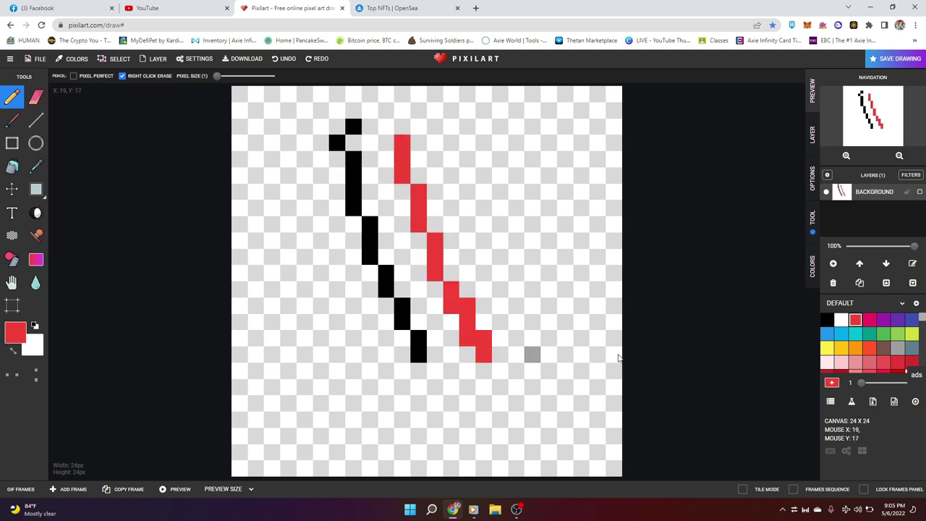
{"action": "left_click", "coordinate": [869, 319]}
{"action": "left_click_drag", "start_coordinate": [467, 143], "coordinate": [576, 325]}
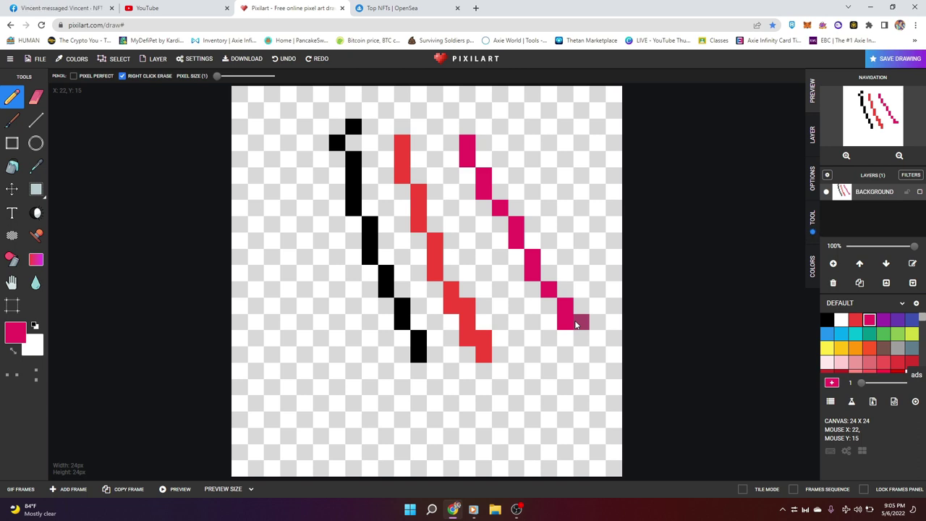
{"action": "key", "text": "ctrl+z"}
{"action": "key", "text": "ctrl+z"}
{"action": "key", "text": "ctrl+z"}
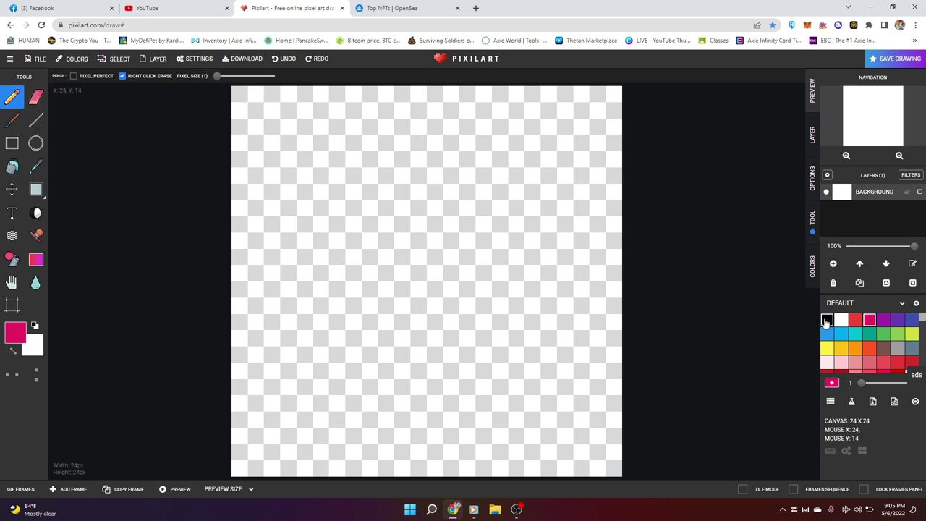
{"action": "left_click", "coordinate": [826, 323]}
{"action": "left_click_drag", "start_coordinate": [419, 175], "coordinate": [467, 267]}
{"action": "left_click_drag", "start_coordinate": [402, 199], "coordinate": [434, 239]}
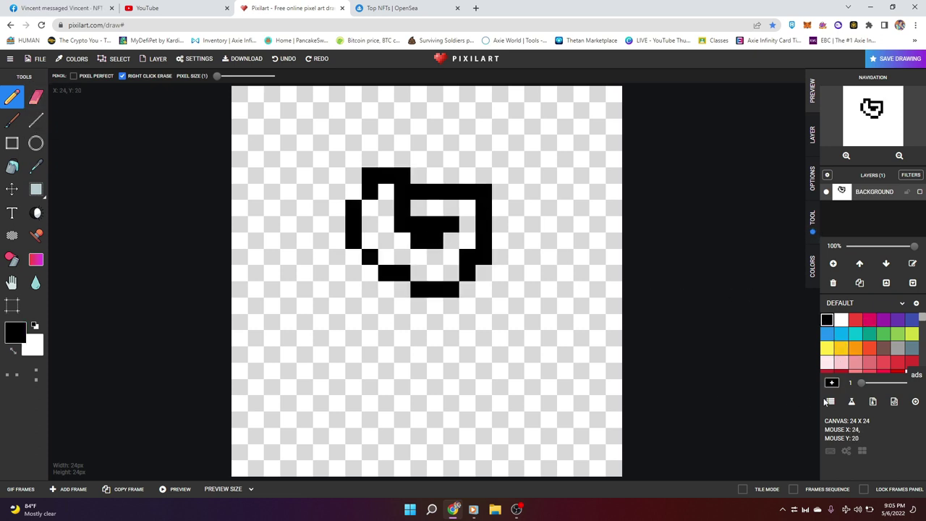
{"action": "left_click", "coordinate": [36, 97]}
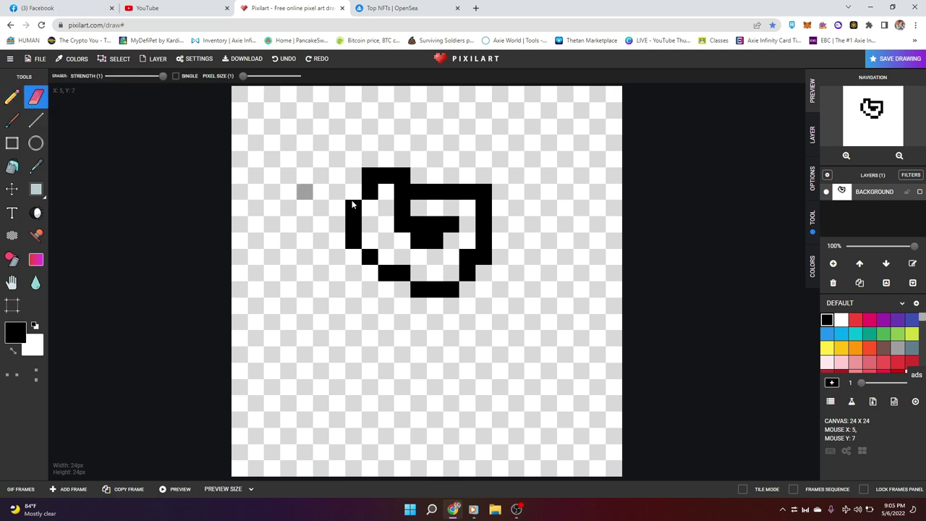
{"action": "mouse_move", "coordinate": [352, 204]}
{"action": "left_mouse_down"}
{"action": "mouse_move", "coordinate": [405, 175]}
{"action": "mouse_move", "coordinate": [484, 191]}
{"action": "left_mouse_up"}
{"action": "left_click_drag", "start_coordinate": [353, 225], "coordinate": [419, 240]}
{"action": "left_click_drag", "start_coordinate": [418, 289], "coordinate": [436, 289]}
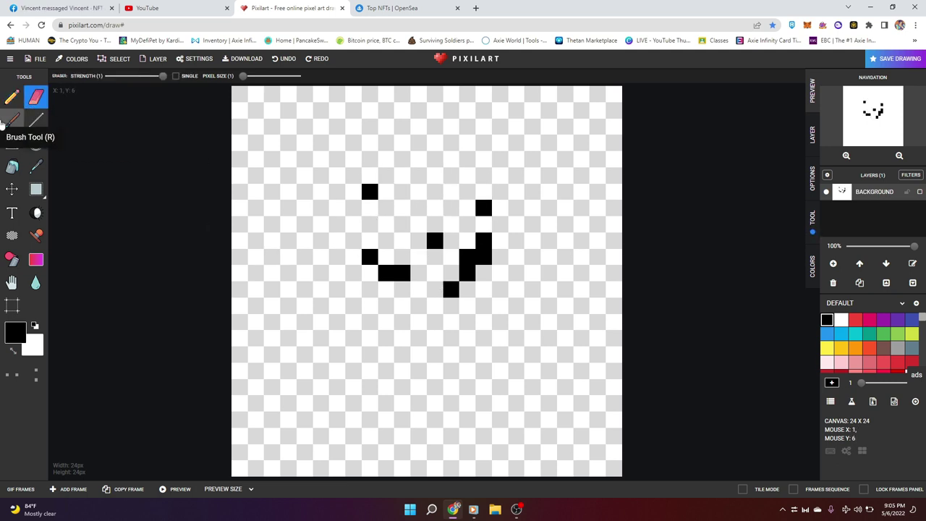
{"action": "key", "text": "ctrl+z"}
{"action": "key", "text": "ctrl+z"}
{"action": "key", "text": "ctrl+z"}
{"action": "key", "text": "ctrl+z"}
{"action": "key", "text": "ctrl+z"}
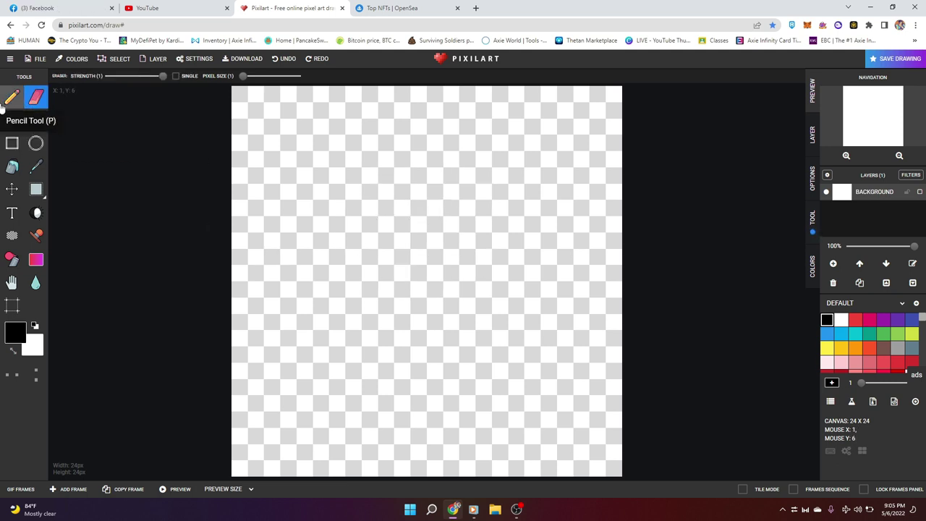
{"action": "left_click", "coordinate": [10, 100]}
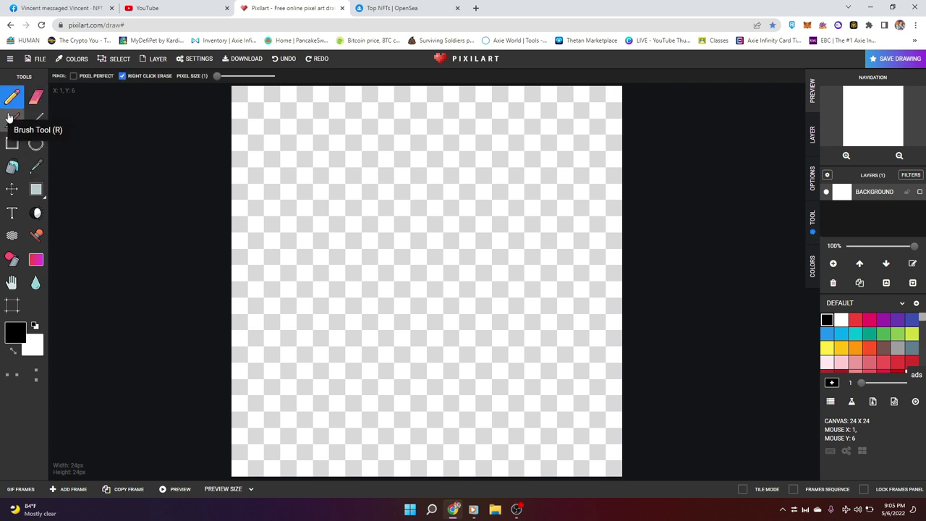
{"action": "left_click", "coordinate": [11, 123]}
{"action": "mouse_move", "coordinate": [275, 130]}
{"action": "left_mouse_down"}
{"action": "mouse_move", "coordinate": [362, 210]}
{"action": "mouse_move", "coordinate": [484, 362]}
{"action": "mouse_move", "coordinate": [504, 229]}
{"action": "mouse_move", "coordinate": [535, 217]}
{"action": "mouse_move", "coordinate": [557, 275]}
{"action": "mouse_move", "coordinate": [489, 257]}
{"action": "mouse_move", "coordinate": [362, 373]}
{"action": "mouse_move", "coordinate": [275, 405]}
{"action": "mouse_move", "coordinate": [492, 434]}
{"action": "mouse_move", "coordinate": [557, 340]}
{"action": "mouse_move", "coordinate": [446, 206]}
{"action": "mouse_move", "coordinate": [362, 280]}
{"action": "mouse_move", "coordinate": [398, 209]}
{"action": "mouse_move", "coordinate": [311, 153]}
{"action": "mouse_move", "coordinate": [383, 189]}
{"action": "mouse_move", "coordinate": [262, 154]}
{"action": "mouse_move", "coordinate": [303, 151]}
{"action": "mouse_move", "coordinate": [274, 151]}
{"action": "left_mouse_up"}
{"action": "key", "text": "ctrl+z"}
{"action": "key", "text": "ctrl+z"}
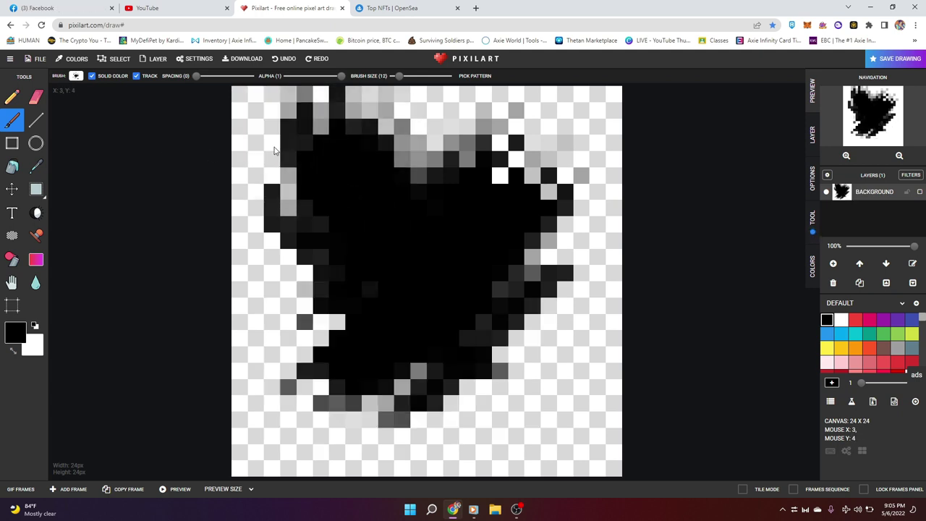
{"action": "key", "text": "ctrl+z"}
{"action": "key", "text": "ctrl+z"}
{"action": "key", "text": "ctrl+z"}
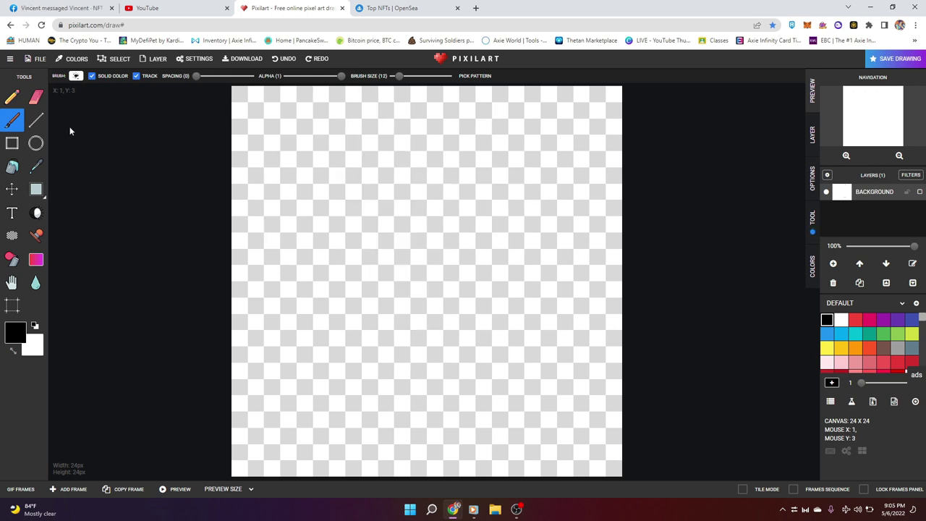
{"action": "left_click", "coordinate": [36, 121]}
{"action": "mouse_move", "coordinate": [243, 95]}
{"action": "left_mouse_down"}
{"action": "mouse_move", "coordinate": [614, 476]}
{"action": "mouse_move", "coordinate": [403, 427]}
{"action": "mouse_move", "coordinate": [352, 456]}
{"action": "mouse_move", "coordinate": [363, 477]}
{"action": "left_mouse_up"}
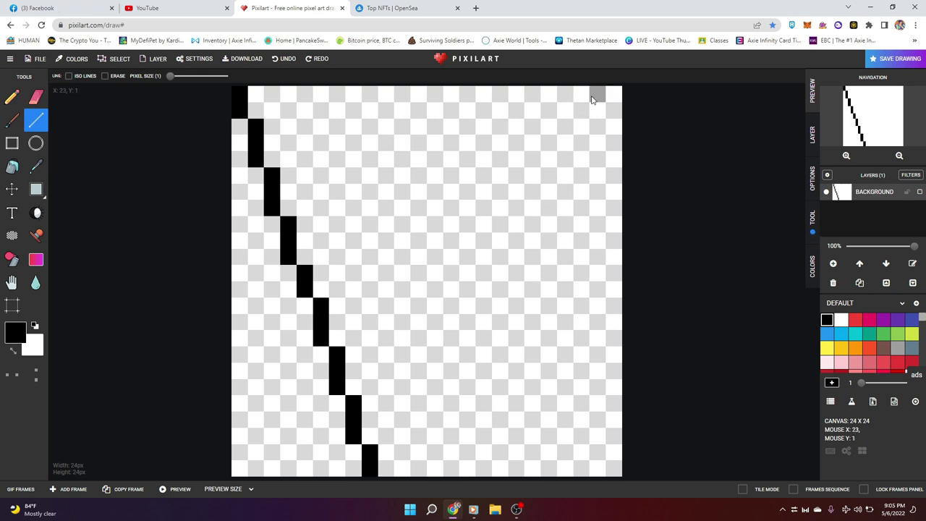
{"action": "mouse_move", "coordinate": [612, 96]}
{"action": "left_mouse_down"}
{"action": "mouse_move", "coordinate": [446, 400]}
{"action": "mouse_move", "coordinate": [468, 476]}
{"action": "mouse_move", "coordinate": [478, 476]}
{"action": "left_mouse_up"}
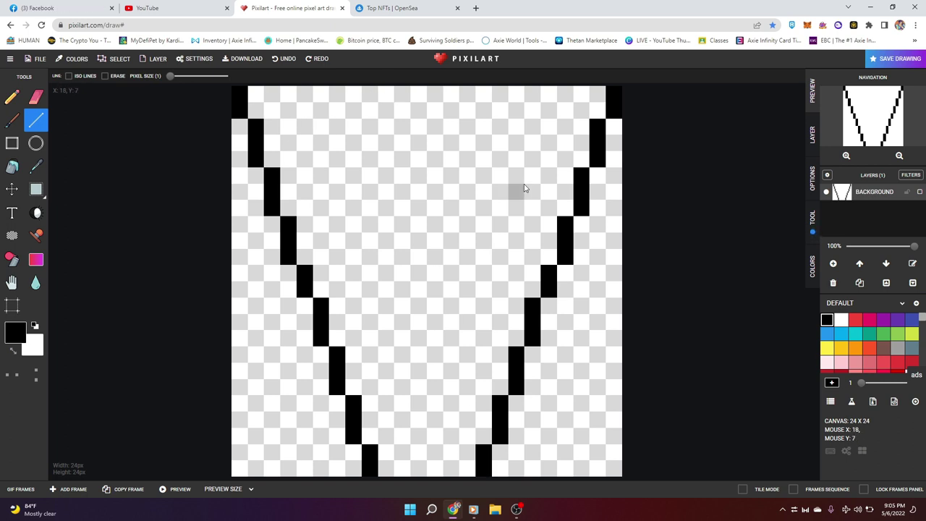
{"action": "key", "text": "ctrl+z"}
{"action": "key", "text": "ctrl+z"}
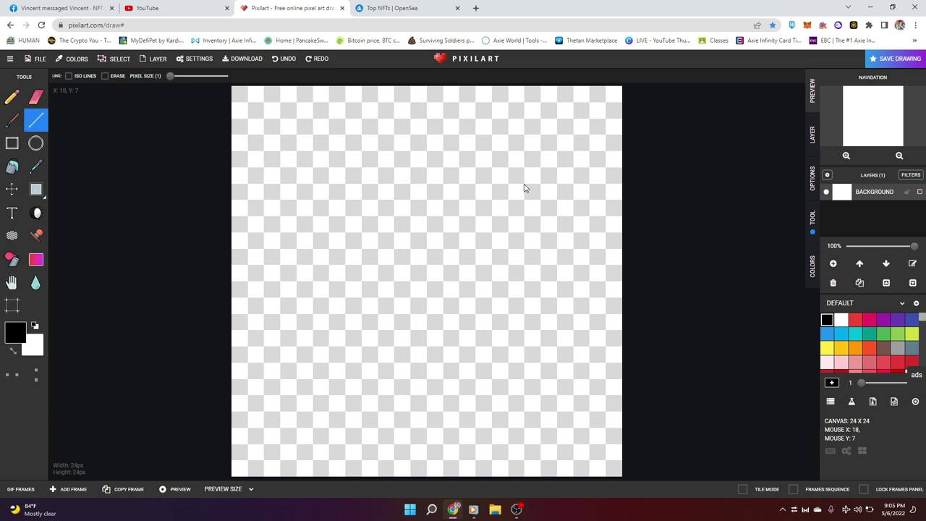
{"action": "left_click", "coordinate": [17, 144]}
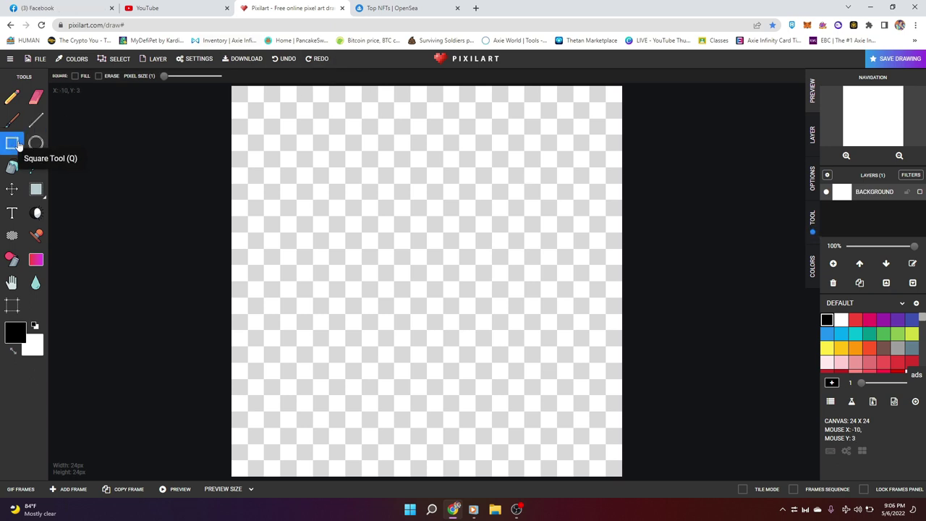
{"action": "mouse_move", "coordinate": [286, 142]}
{"action": "left_mouse_down"}
{"action": "mouse_move", "coordinate": [587, 374]}
{"action": "mouse_move", "coordinate": [565, 409]}
{"action": "left_mouse_up"}
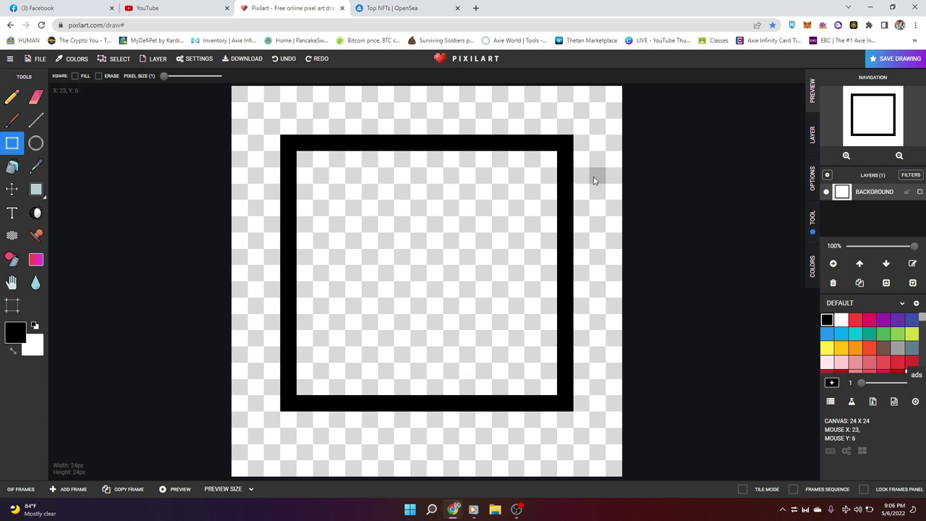
{"action": "key", "text": "ctrl+z"}
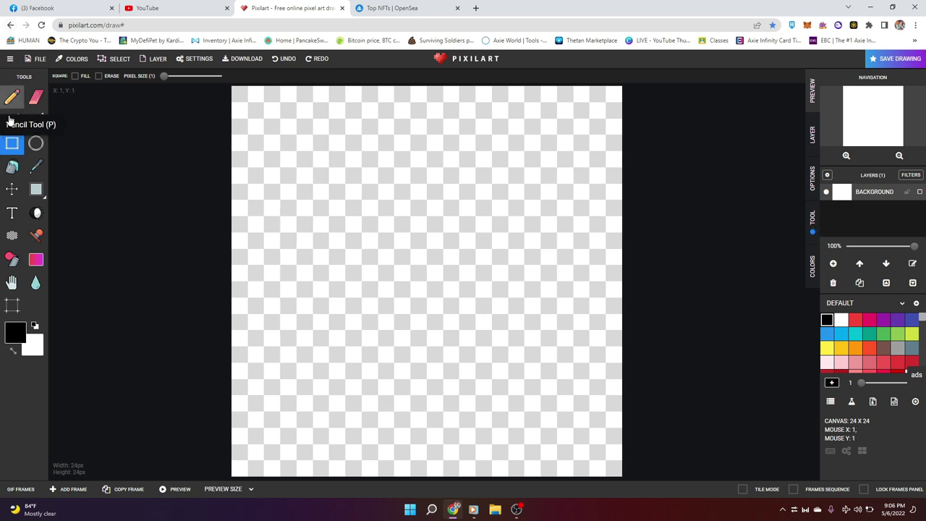
{"action": "left_click", "coordinate": [35, 144]}
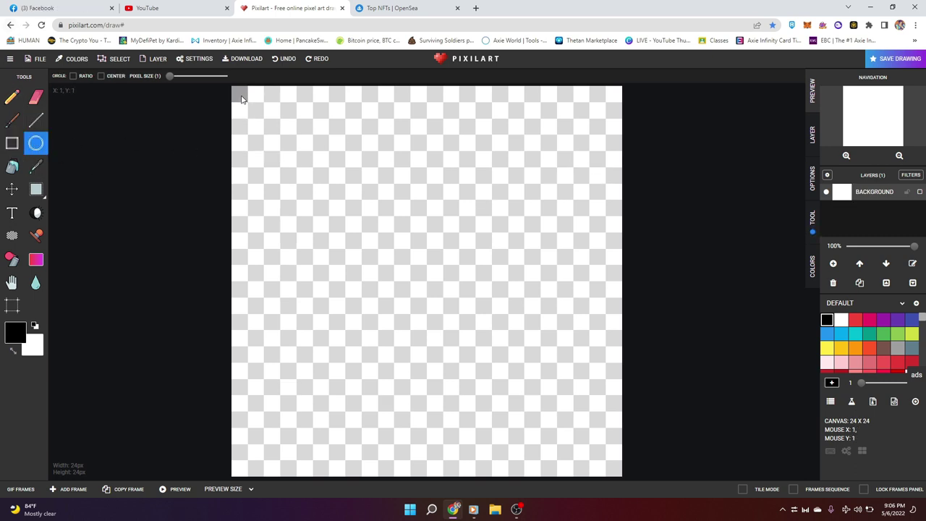
{"action": "left_click_drag", "start_coordinate": [241, 99], "coordinate": [612, 471]}
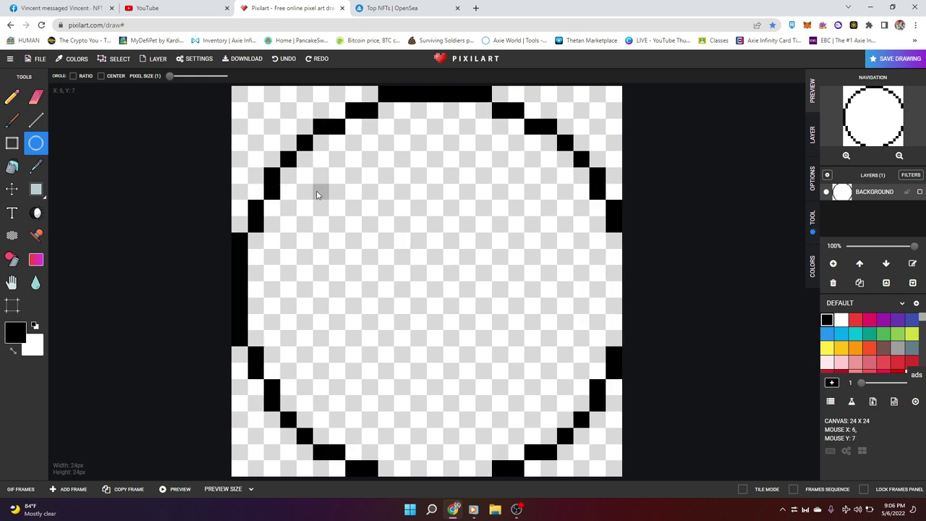
{"action": "left_click_drag", "start_coordinate": [336, 162], "coordinate": [536, 412]}
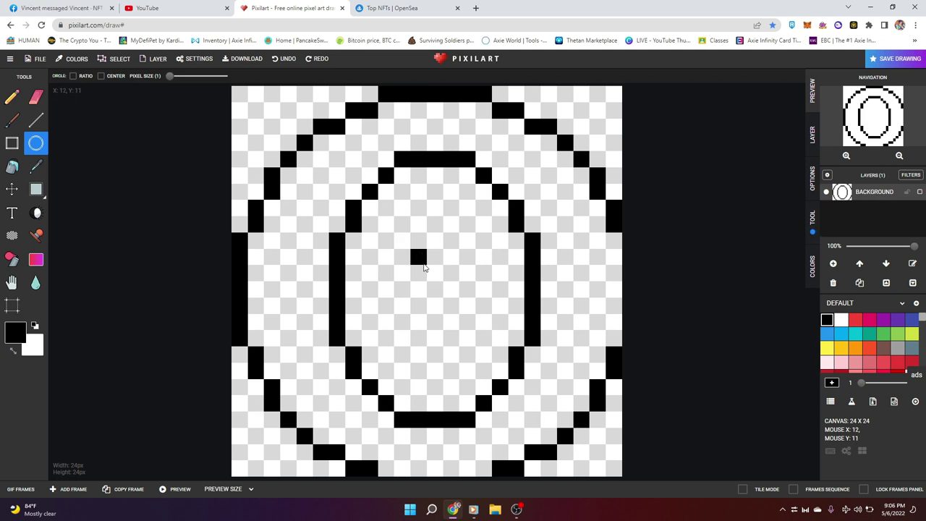
{"action": "left_click_drag", "start_coordinate": [424, 267], "coordinate": [456, 331]}
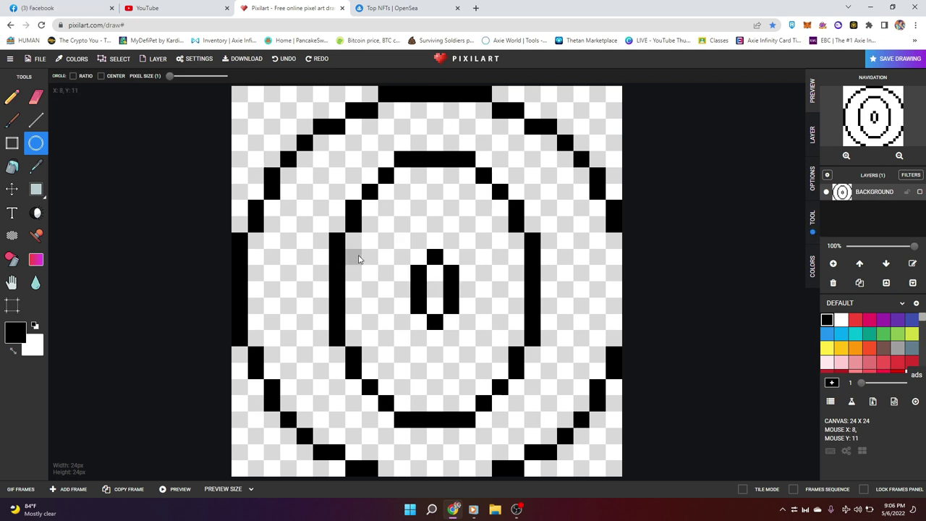
{"action": "key", "text": "ctrl+z"}
{"action": "key", "text": "ctrl+z"}
{"action": "key", "text": "ctrl+z"}
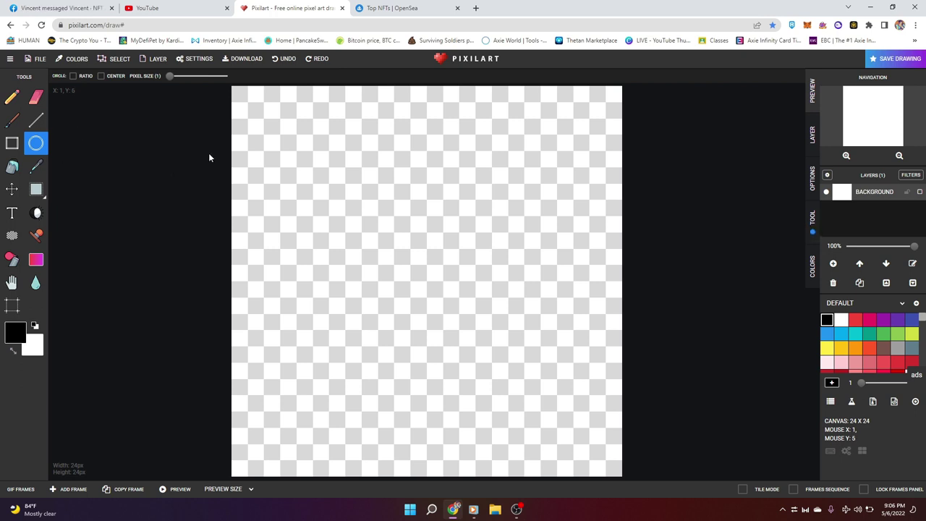
{"action": "left_click_drag", "start_coordinate": [232, 108], "coordinate": [613, 469]}
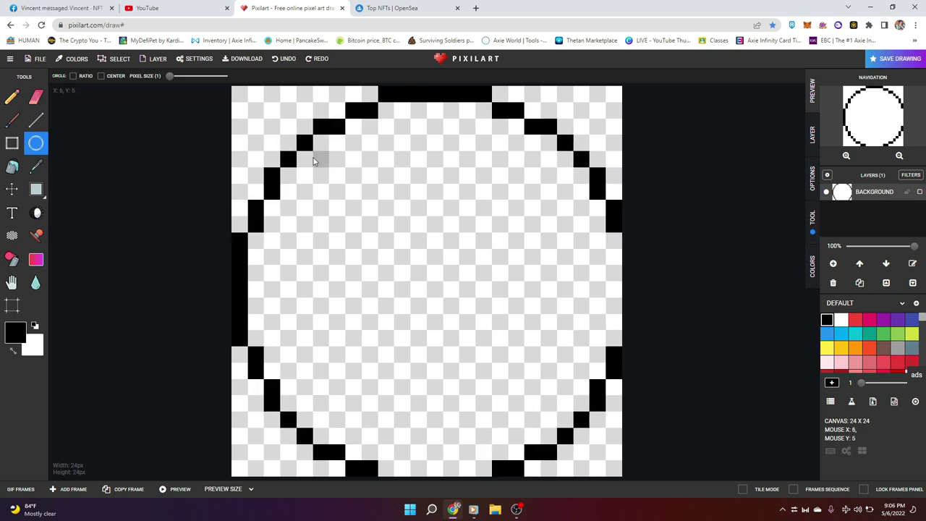
{"action": "left_click_drag", "start_coordinate": [329, 185], "coordinate": [529, 395]}
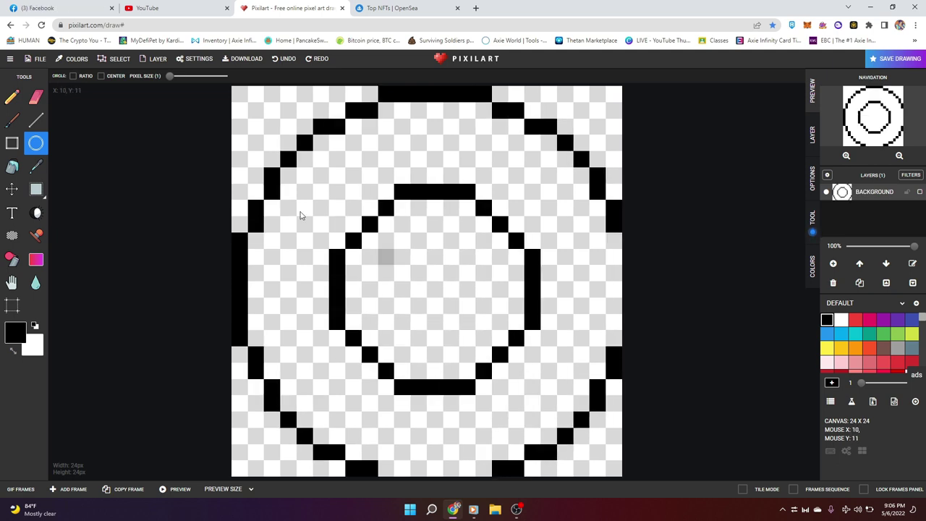
{"action": "left_click", "coordinate": [12, 166]}
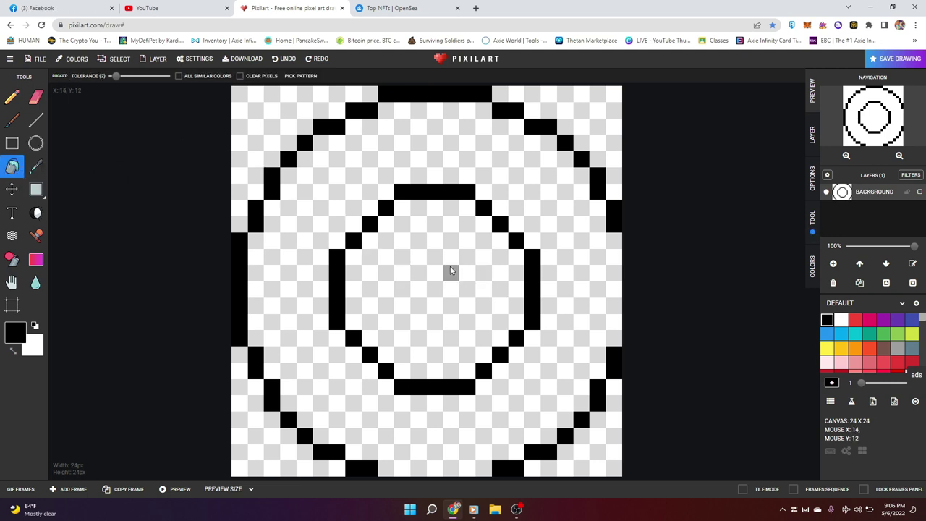
{"action": "left_click", "coordinate": [827, 333]}
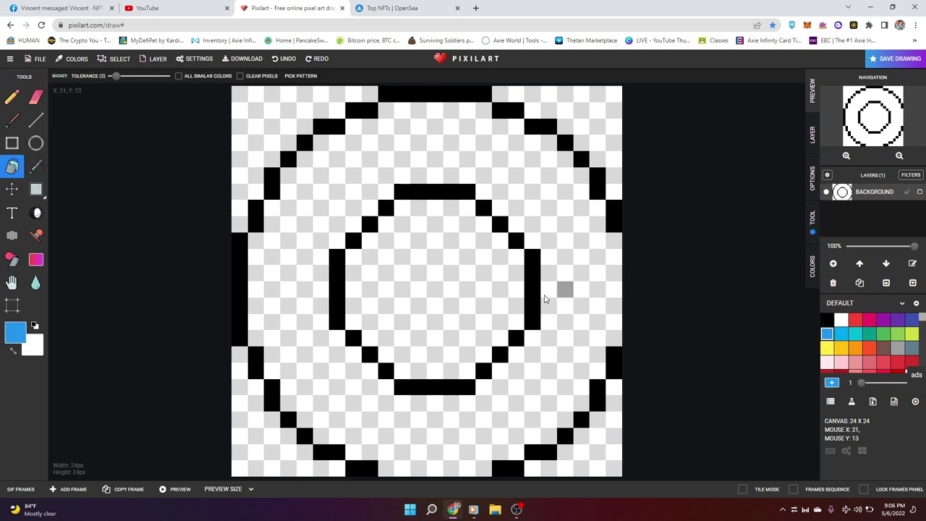
{"action": "left_click", "coordinate": [469, 301]}
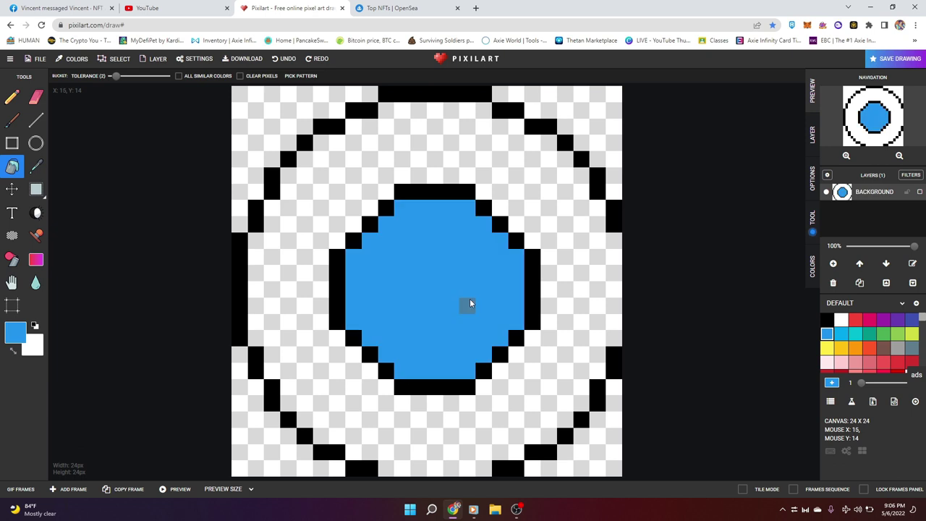
{"action": "left_click", "coordinate": [869, 320]}
{"action": "left_click", "coordinate": [826, 348]}
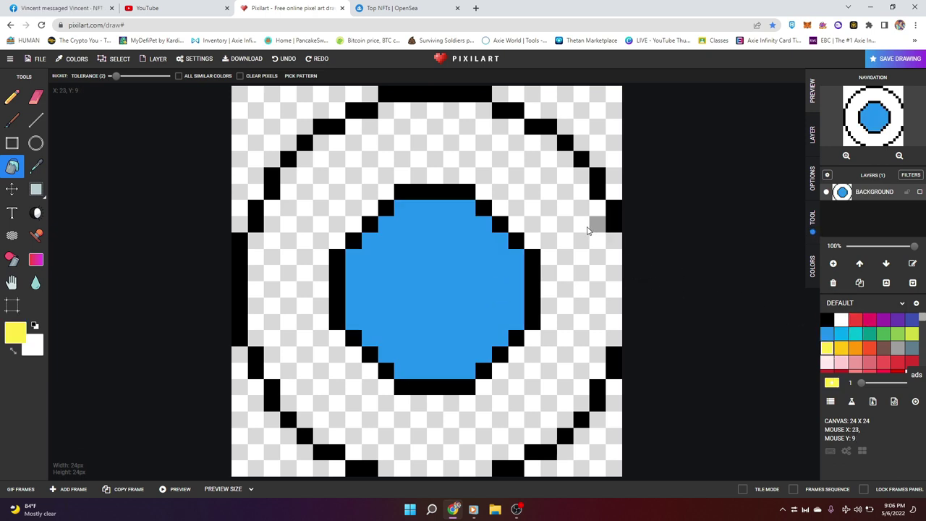
{"action": "left_click", "coordinate": [570, 224]}
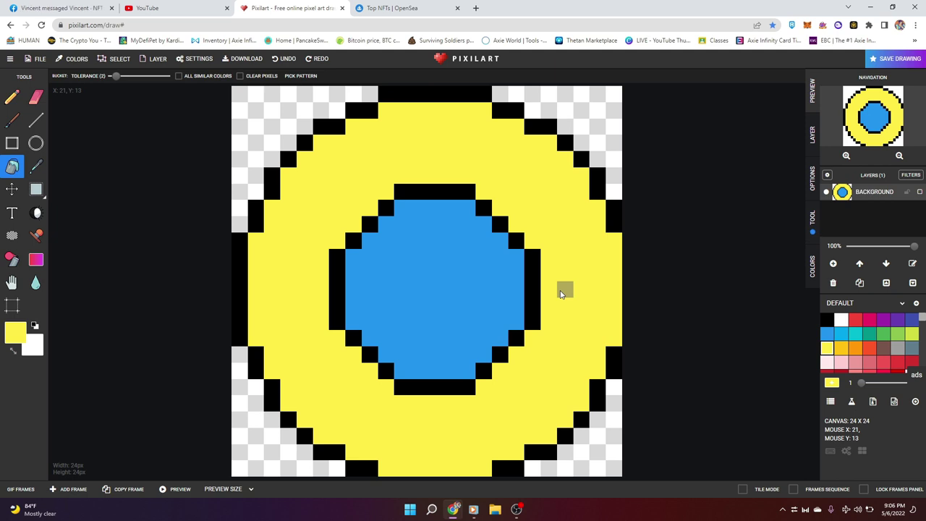
{"action": "key", "text": "ctrl+z"}
{"action": "key", "text": "ctrl+z"}
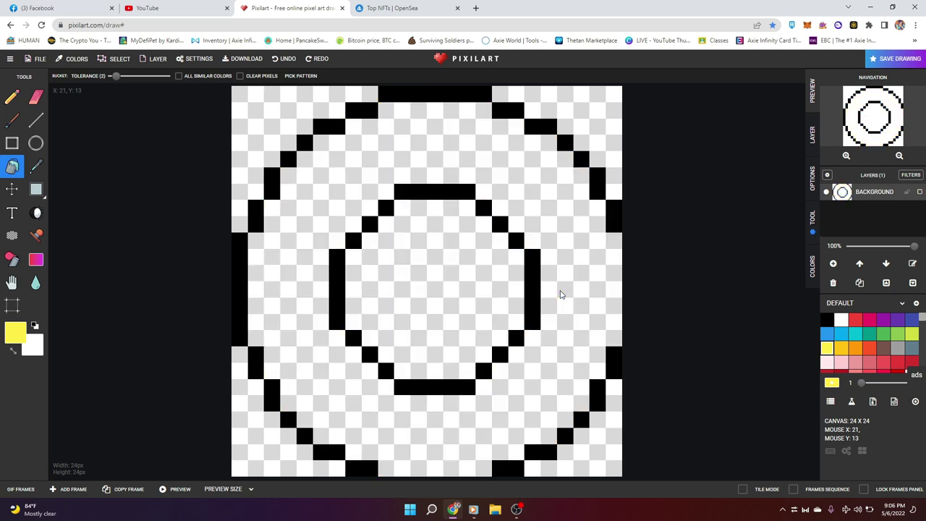
{"action": "key", "text": "ctrl+z"}
{"action": "key", "text": "ctrl+z"}
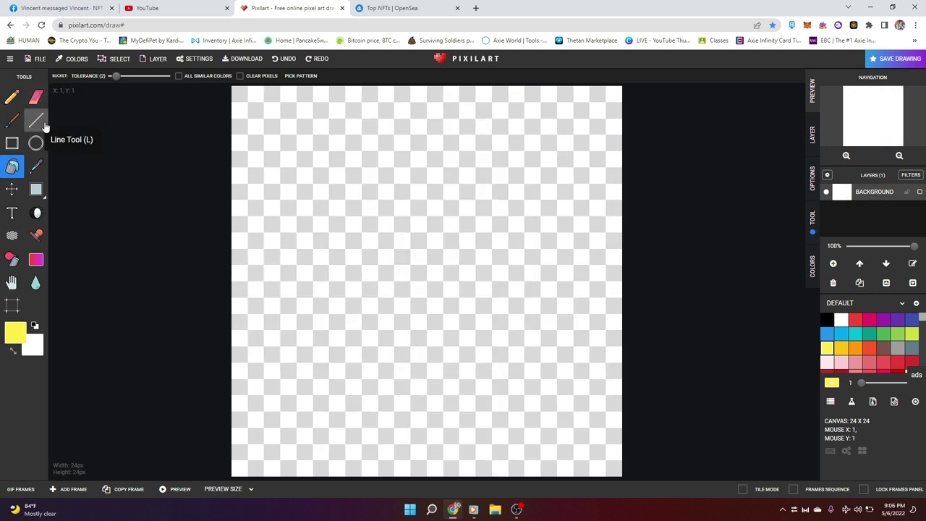
- Paint a yellow block in the upper right of the canvas with the Pencil
{"action": "left_click", "coordinate": [42, 168]}
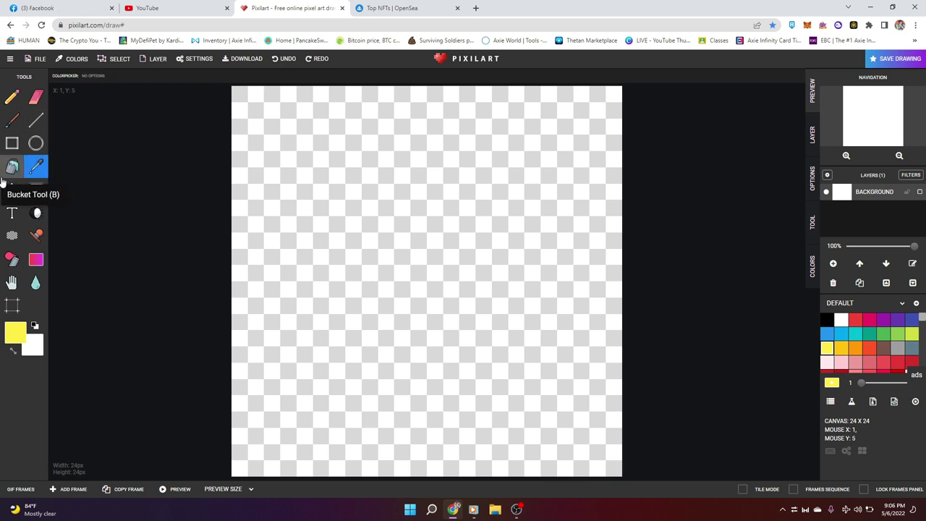
{"action": "left_click", "coordinate": [12, 97]}
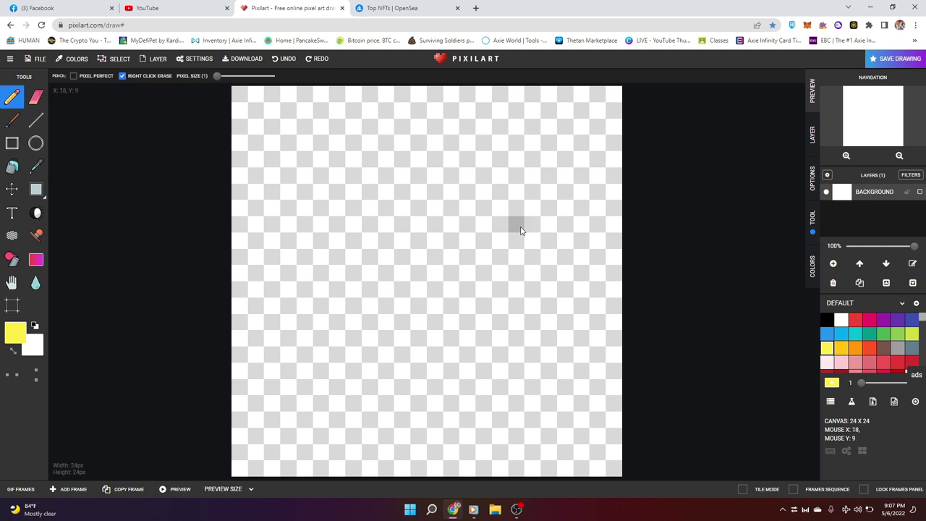
{"action": "mouse_move", "coordinate": [498, 168]}
{"action": "left_mouse_down"}
{"action": "mouse_move", "coordinate": [533, 196]}
{"action": "mouse_move", "coordinate": [537, 163]}
{"action": "left_mouse_up"}
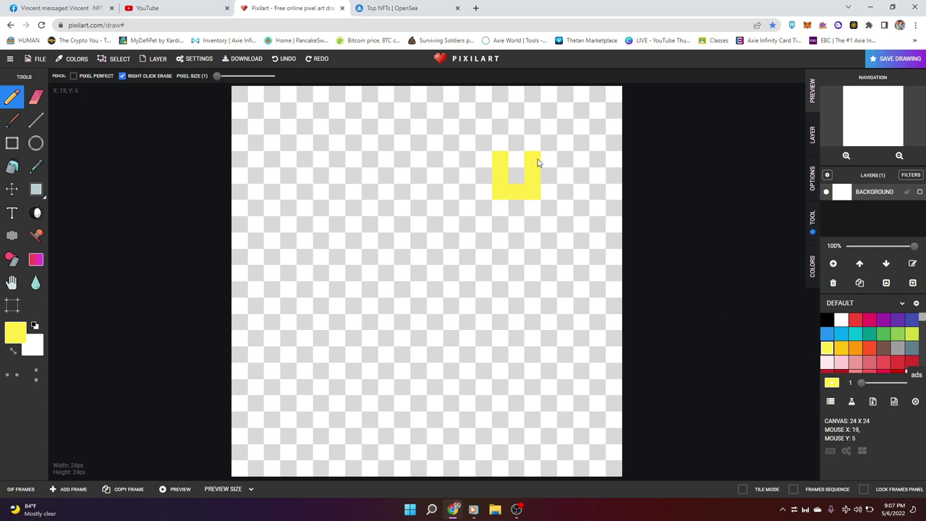
- Pick black from the palette and paint a black block in the upper left
{"action": "left_click", "coordinate": [827, 319]}
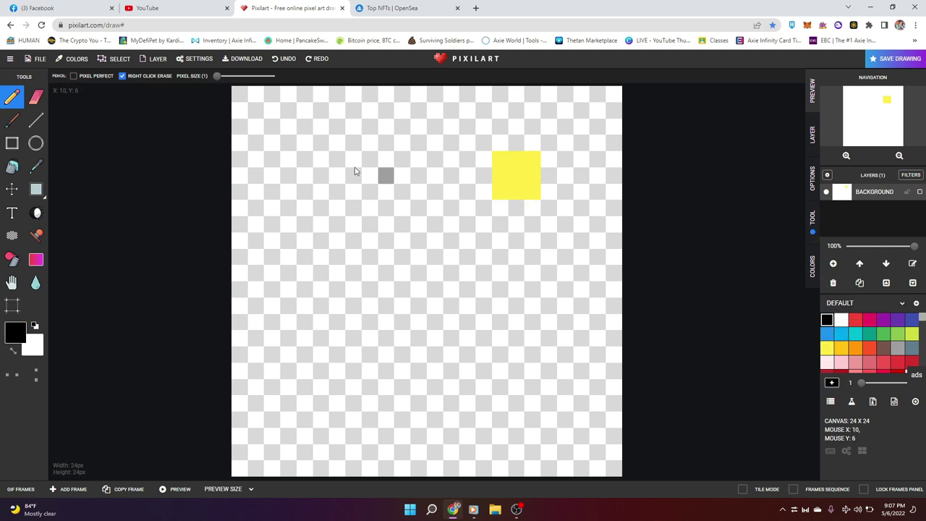
{"action": "mouse_move", "coordinate": [318, 160]}
{"action": "left_mouse_down"}
{"action": "mouse_move", "coordinate": [314, 183]}
{"action": "mouse_move", "coordinate": [337, 192]}
{"action": "left_mouse_up"}
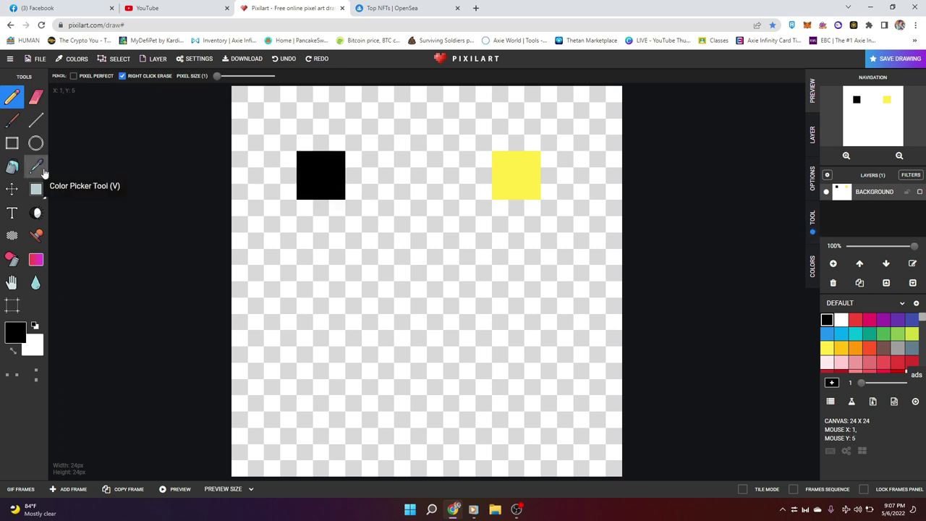
{"action": "left_click", "coordinate": [36, 166]}
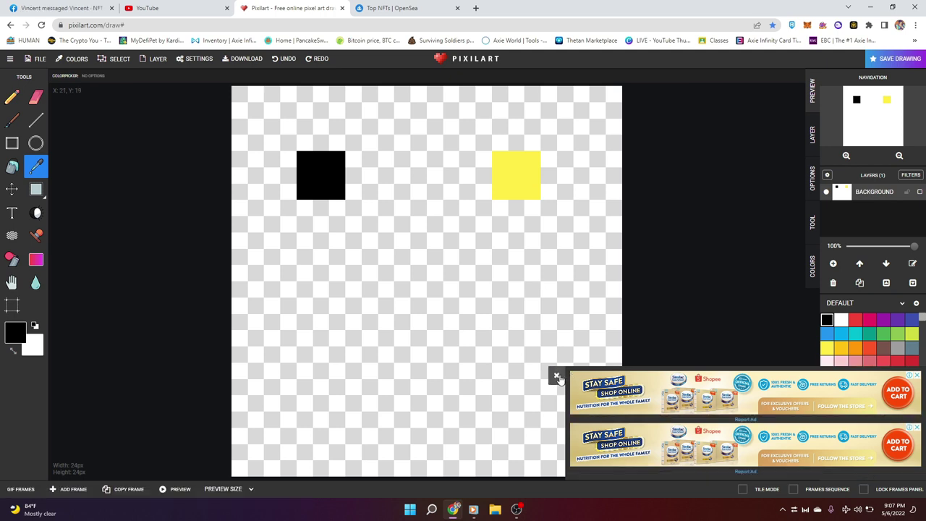
- Close the advertisement covering the canvas
{"action": "left_click", "coordinate": [557, 376]}
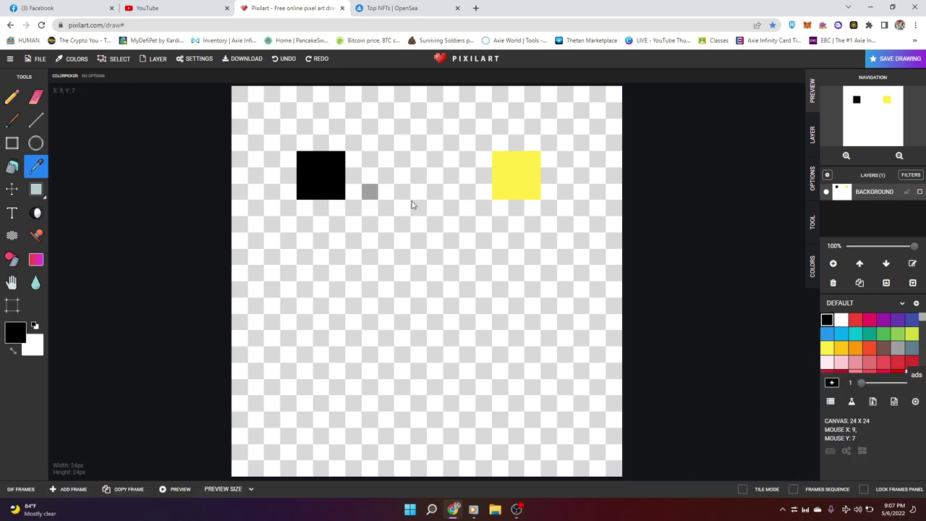
{"action": "scroll", "coordinate": [886, 365], "scroll_direction": "down", "scroll_amount": 3}
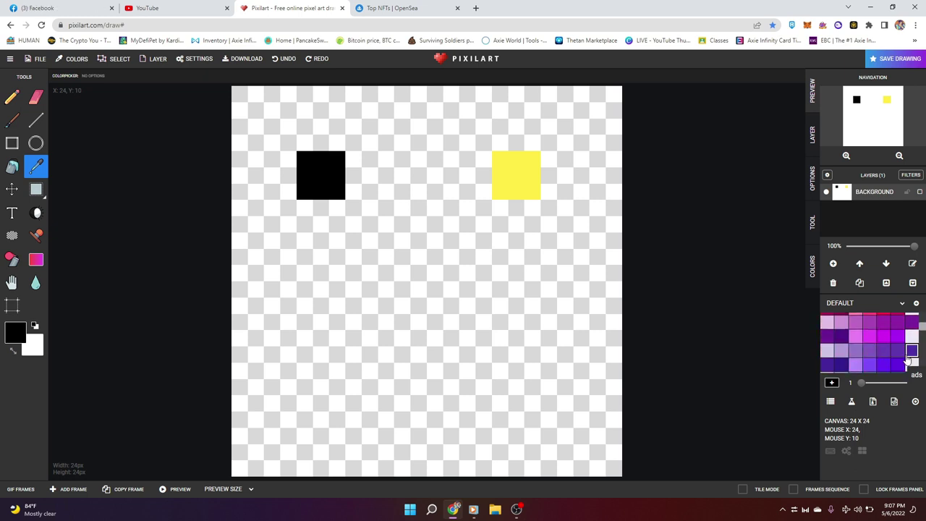
{"action": "scroll", "coordinate": [538, 280], "scroll_direction": "up", "scroll_amount": 3}
{"action": "scroll", "coordinate": [538, 280], "scroll_direction": "down", "scroll_amount": 2}
{"action": "scroll", "coordinate": [490, 243], "scroll_direction": "down", "scroll_amount": 1}
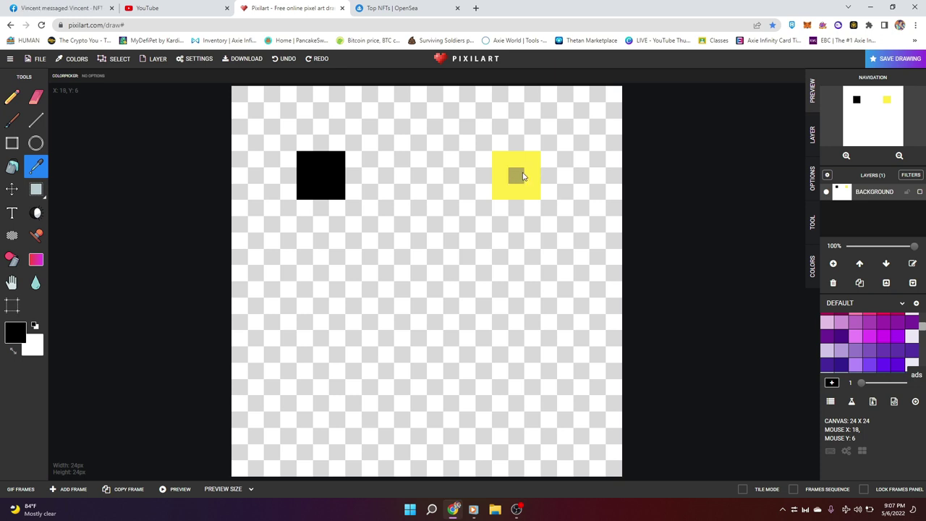
- Sample yellow from the yellow square, dab it into the black square, then undo both squares
{"action": "left_click", "coordinate": [524, 176]}
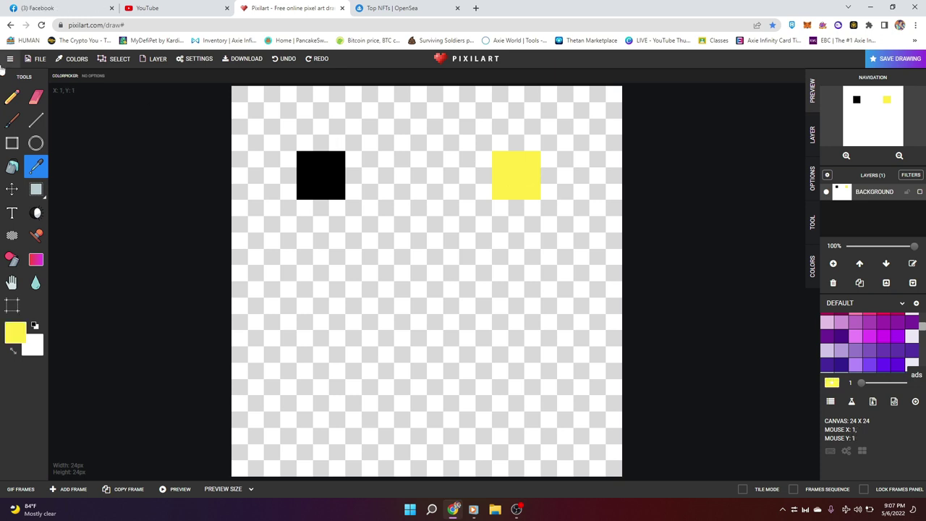
{"action": "left_click", "coordinate": [12, 96]}
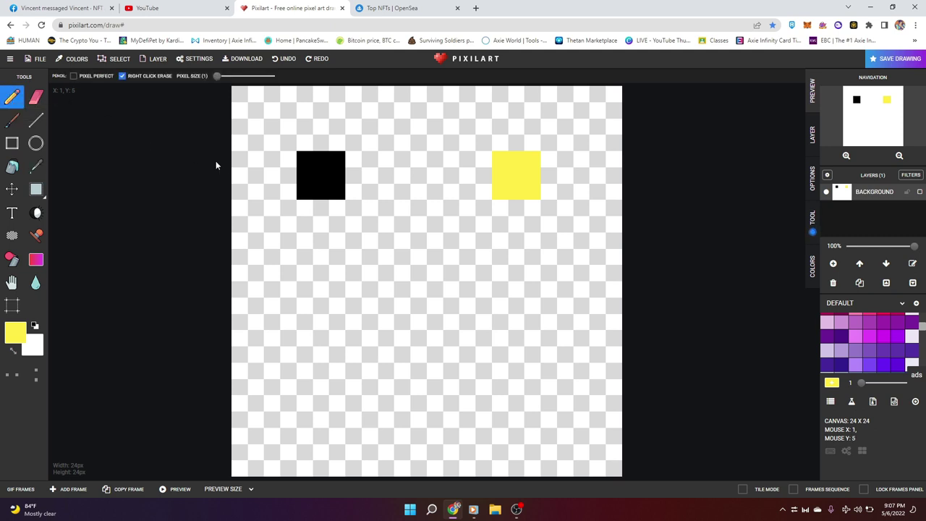
{"action": "left_click", "coordinate": [323, 173]}
{"action": "key", "text": "ctrl+z"}
{"action": "key", "text": "ctrl+z"}
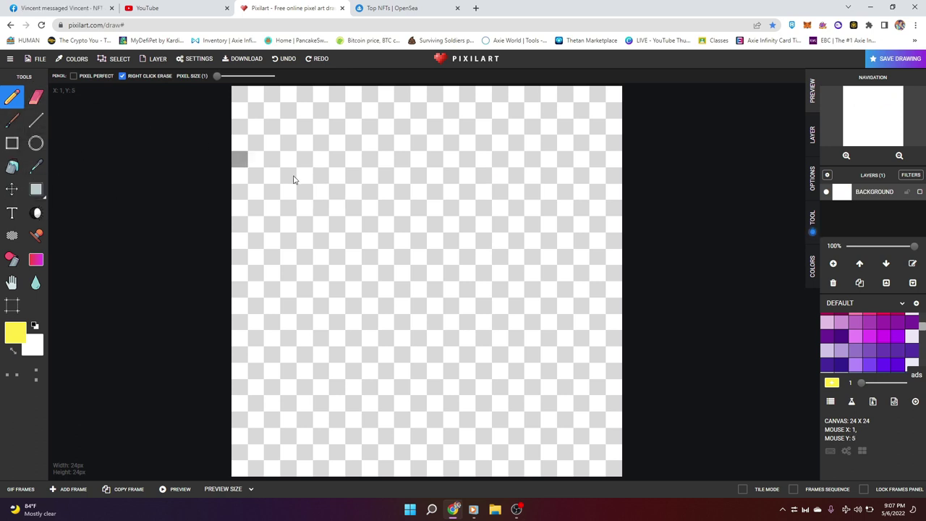
{"action": "mouse_move", "coordinate": [370, 175]}
{"action": "left_mouse_down"}
{"action": "mouse_move", "coordinate": [422, 255]}
{"action": "mouse_move", "coordinate": [405, 192]}
{"action": "mouse_move", "coordinate": [412, 234]}
{"action": "left_mouse_up"}
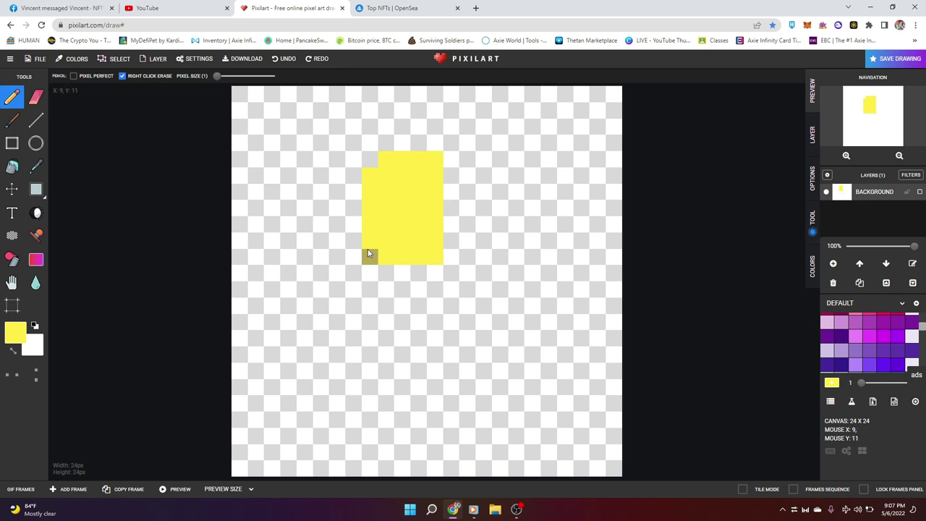
{"action": "left_click", "coordinate": [369, 159]}
{"action": "left_click", "coordinate": [12, 189]}
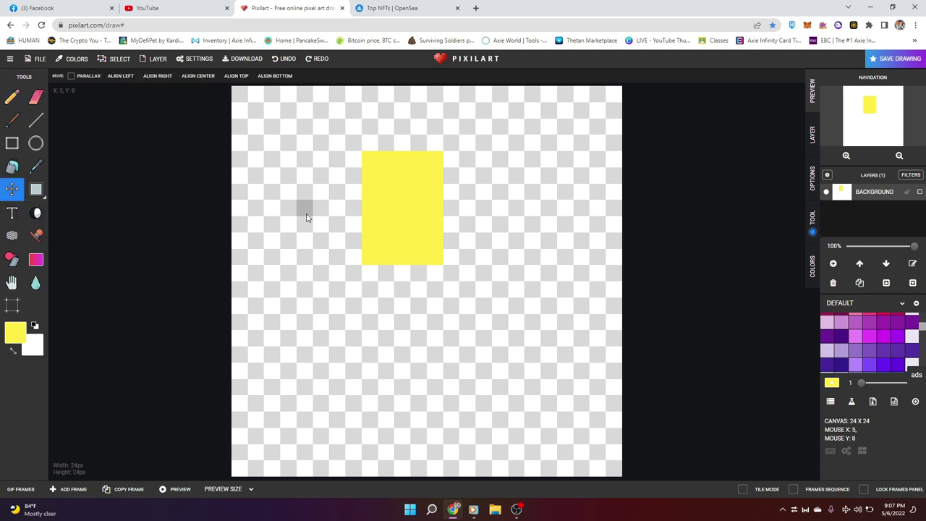
{"action": "mouse_move", "coordinate": [413, 215]}
{"action": "left_mouse_down"}
{"action": "mouse_move", "coordinate": [352, 306]}
{"action": "mouse_move", "coordinate": [473, 335]}
{"action": "mouse_move", "coordinate": [377, 241]}
{"action": "mouse_move", "coordinate": [540, 306]}
{"action": "mouse_move", "coordinate": [484, 281]}
{"action": "mouse_move", "coordinate": [412, 215]}
{"action": "mouse_move", "coordinate": [477, 167]}
{"action": "mouse_move", "coordinate": [359, 171]}
{"action": "mouse_move", "coordinate": [326, 343]}
{"action": "mouse_move", "coordinate": [623, 336]}
{"action": "mouse_move", "coordinate": [454, 161]}
{"action": "mouse_move", "coordinate": [450, 306]}
{"action": "left_mouse_up"}
{"action": "key", "text": "ctrl+z"}
{"action": "key", "text": "ctrl+z"}
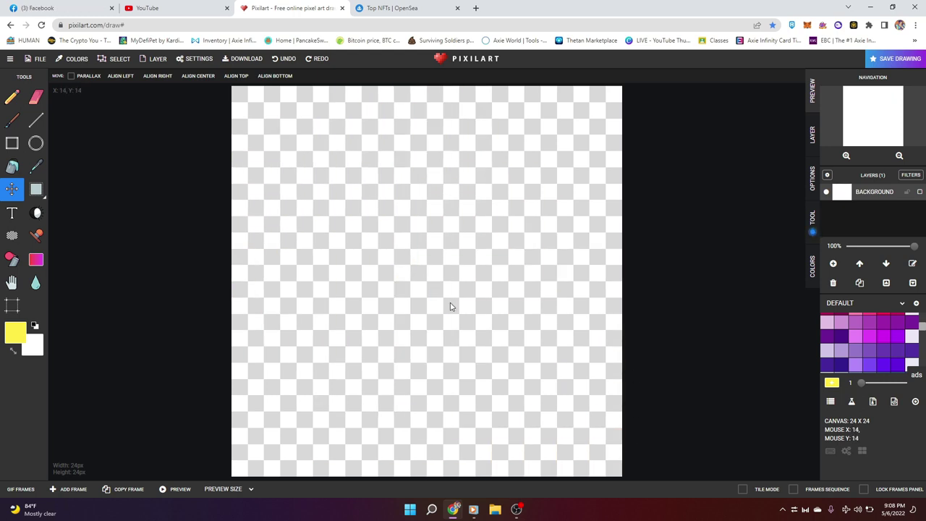
{"action": "left_click", "coordinate": [36, 190]}
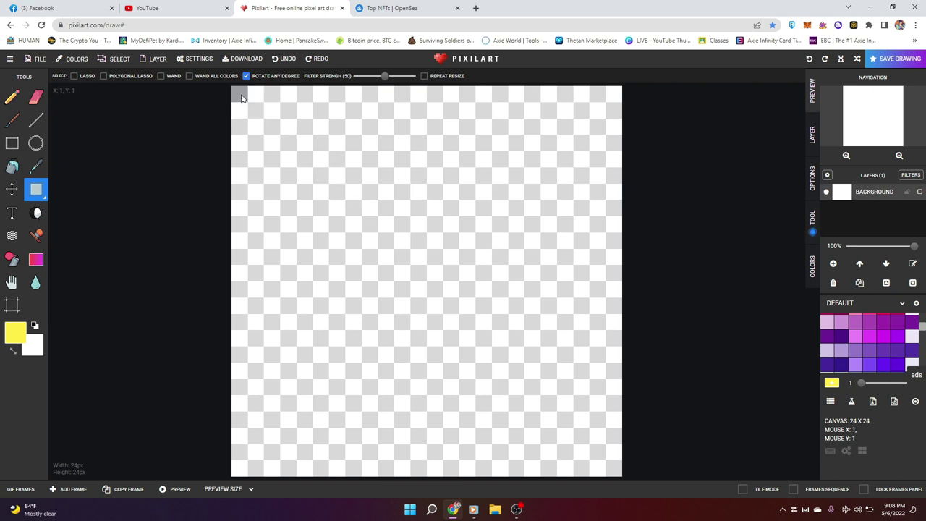
{"action": "mouse_move", "coordinate": [237, 91]}
{"action": "left_mouse_down"}
{"action": "mouse_move", "coordinate": [420, 329]}
{"action": "mouse_move", "coordinate": [609, 474]}
{"action": "left_mouse_up"}
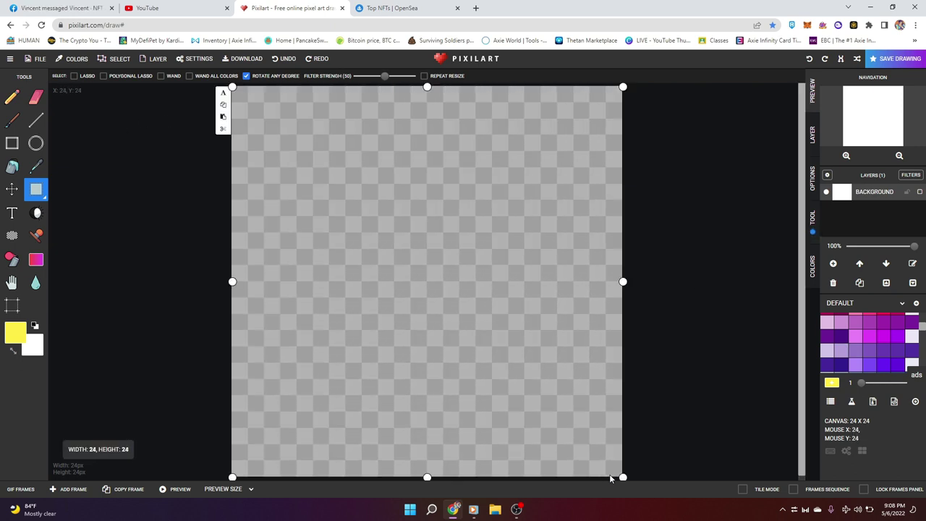
{"action": "left_click", "coordinate": [674, 256]}
{"action": "key", "text": "ctrl+a"}
{"action": "left_click", "coordinate": [476, 206]}
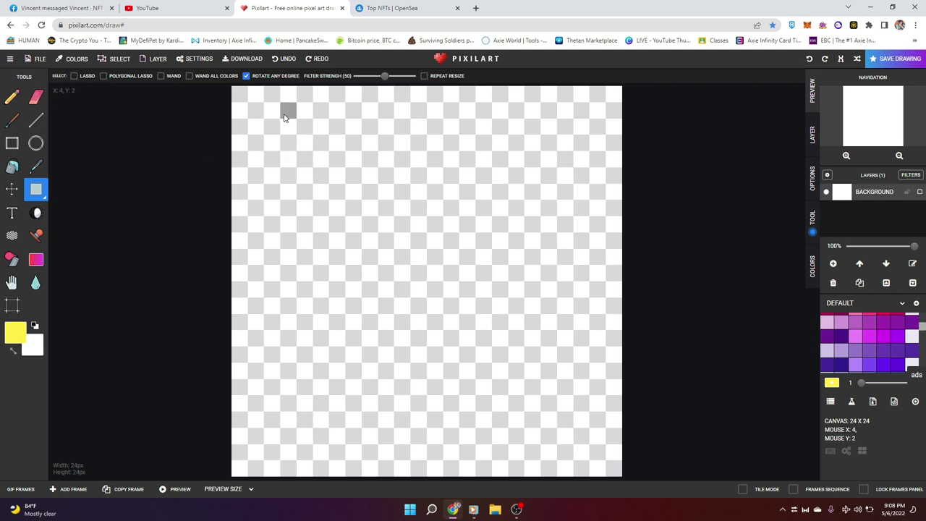
{"action": "left_click_drag", "start_coordinate": [240, 100], "coordinate": [595, 443]}
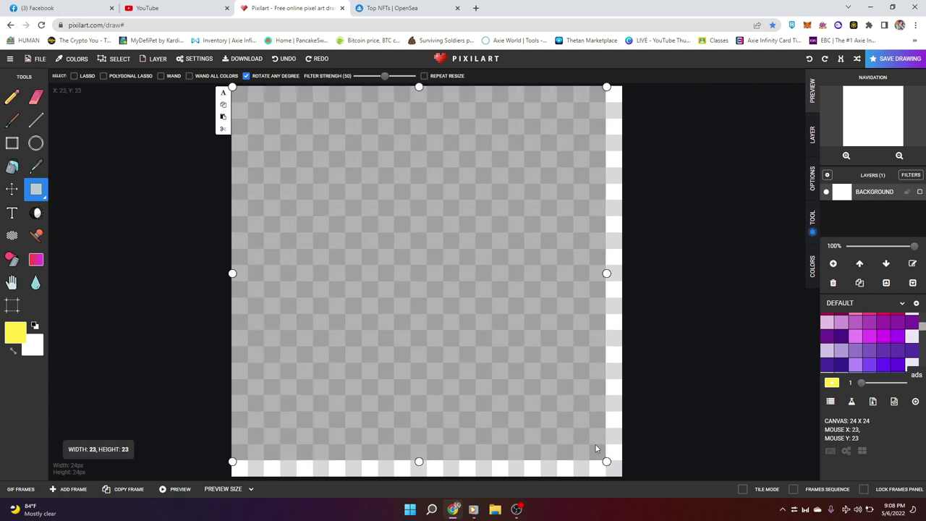
{"action": "left_click", "coordinate": [224, 92]}
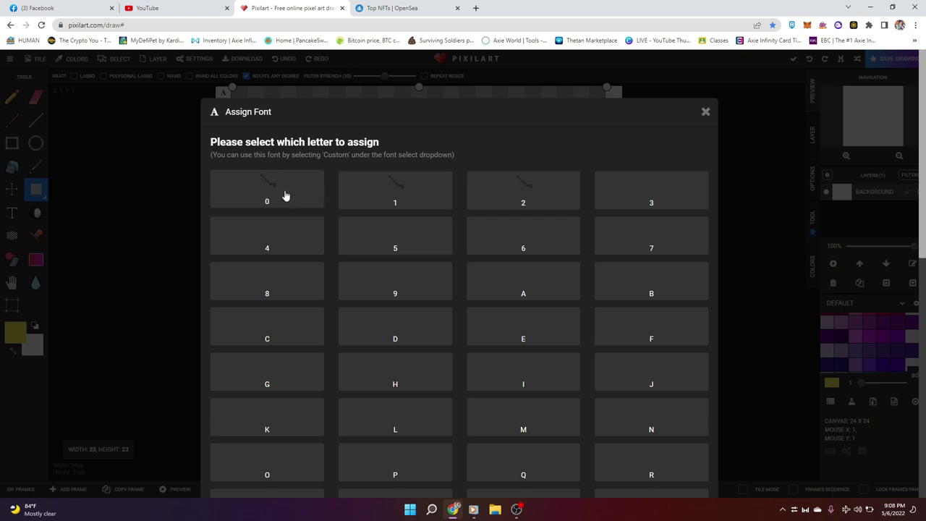
{"action": "scroll", "coordinate": [354, 304], "scroll_direction": "down", "scroll_amount": 2}
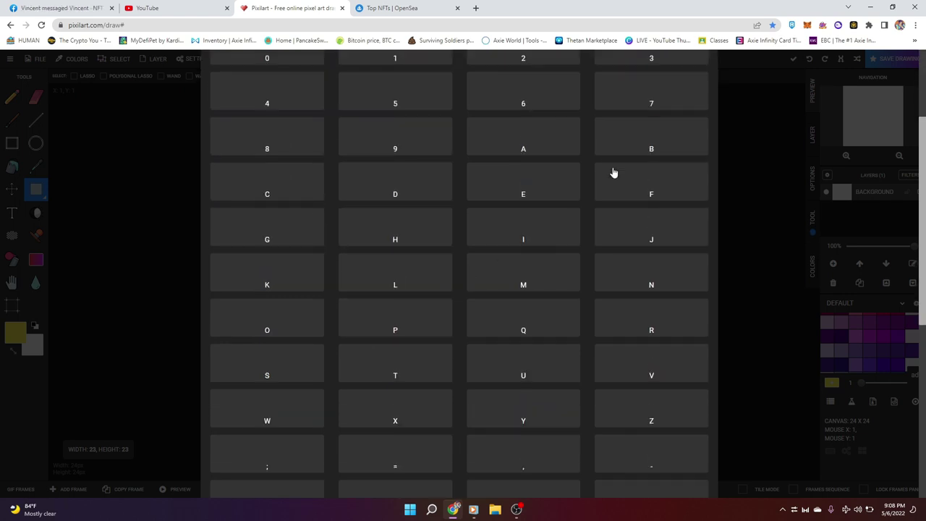
{"action": "scroll", "coordinate": [612, 173], "scroll_direction": "up", "scroll_amount": 2}
{"action": "left_click", "coordinate": [704, 113]}
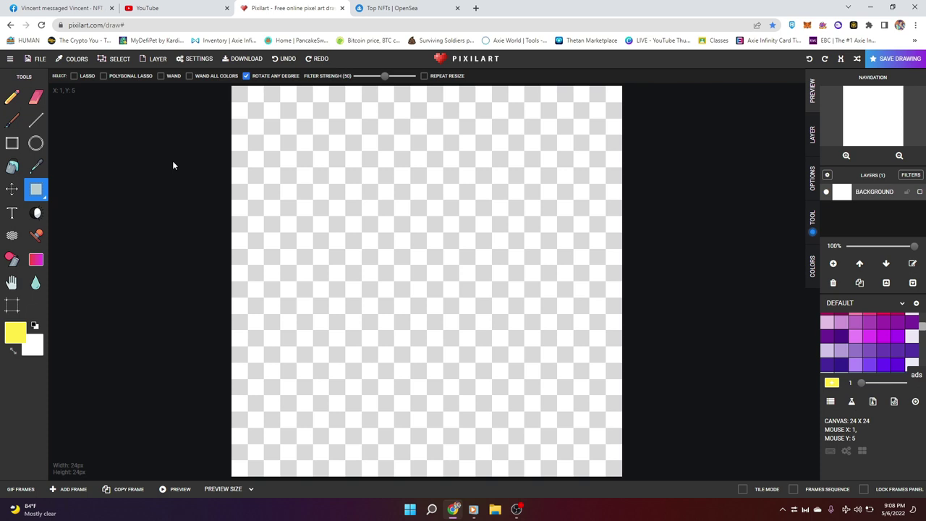
{"action": "left_click", "coordinate": [12, 213]}
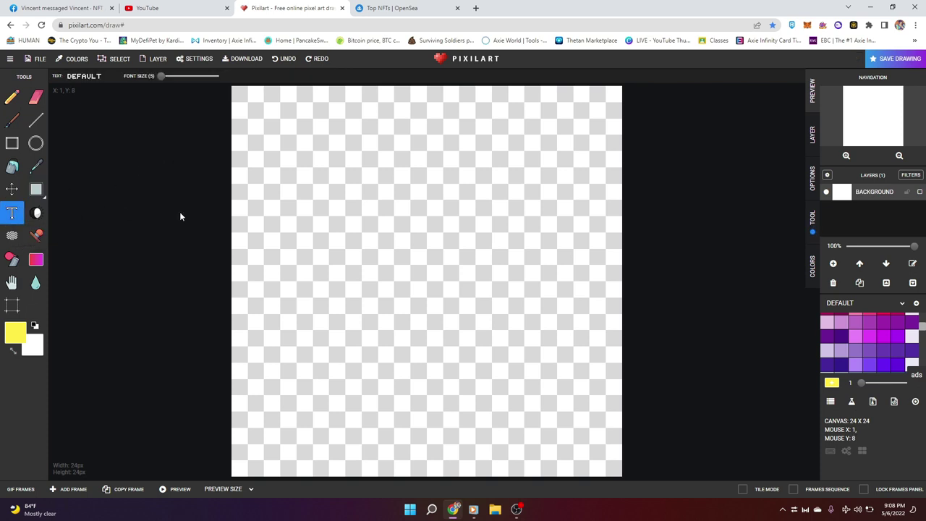
{"action": "left_click", "coordinate": [305, 191]}
{"action": "type", "text": "N"}
{"action": "key", "text": "BackSpace"}
{"action": "type", "text": "FI"}
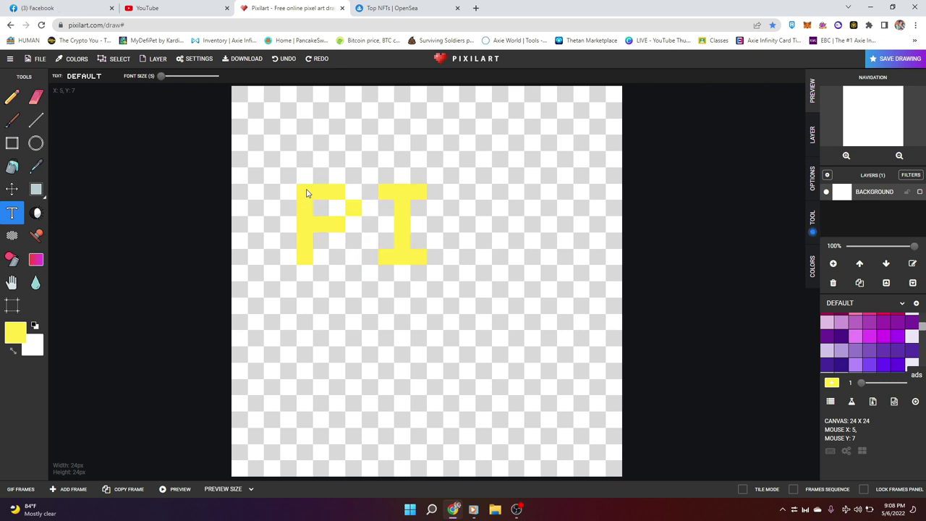
{"action": "type", "text": "NE"}
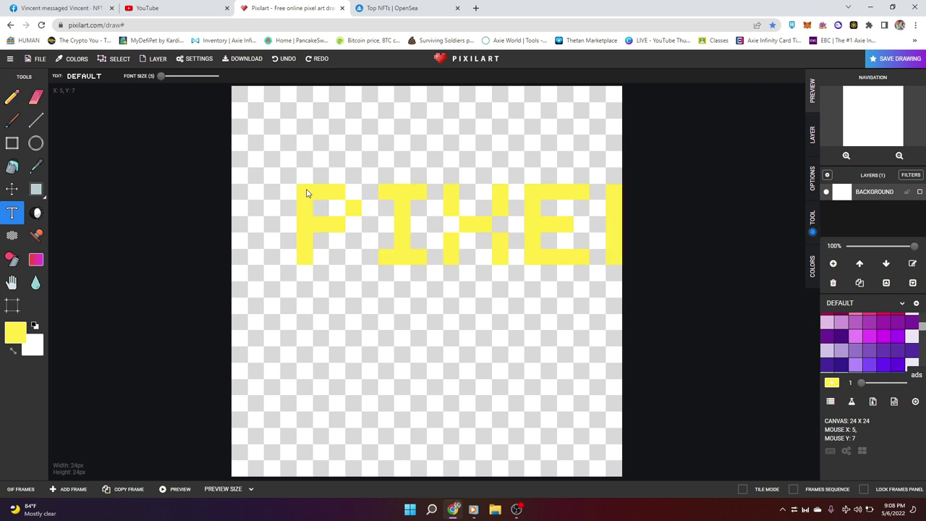
{"action": "key", "text": "BackSpace"}
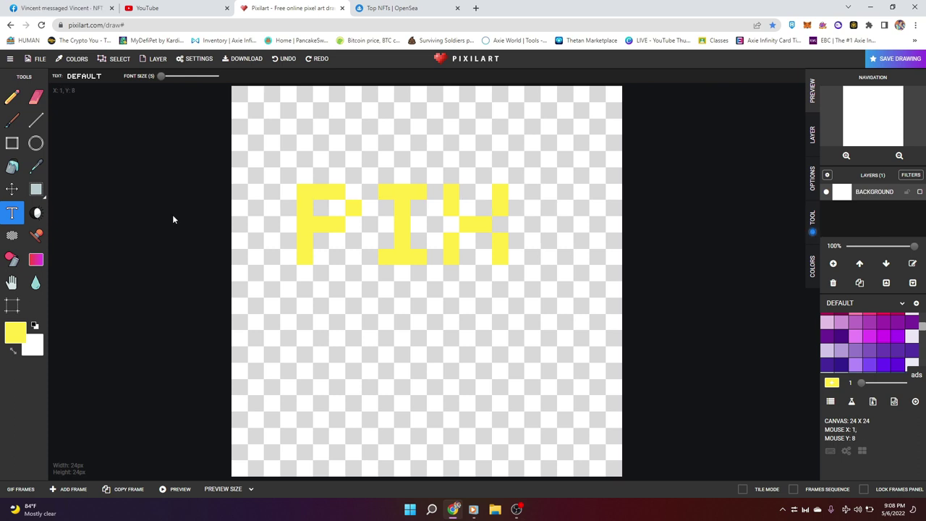
{"action": "left_click", "coordinate": [34, 213]}
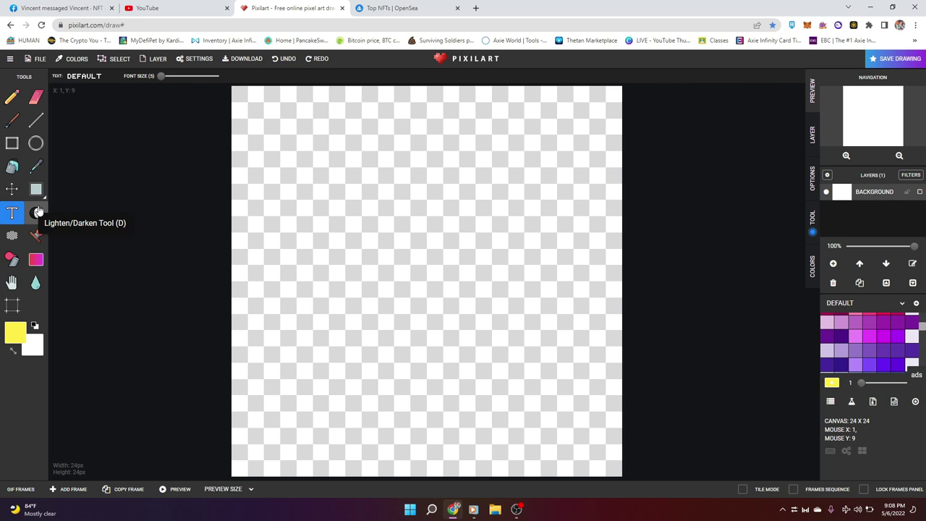
- Darken a full column with Lighten/Darken, then undo it
{"action": "left_click", "coordinate": [38, 211]}
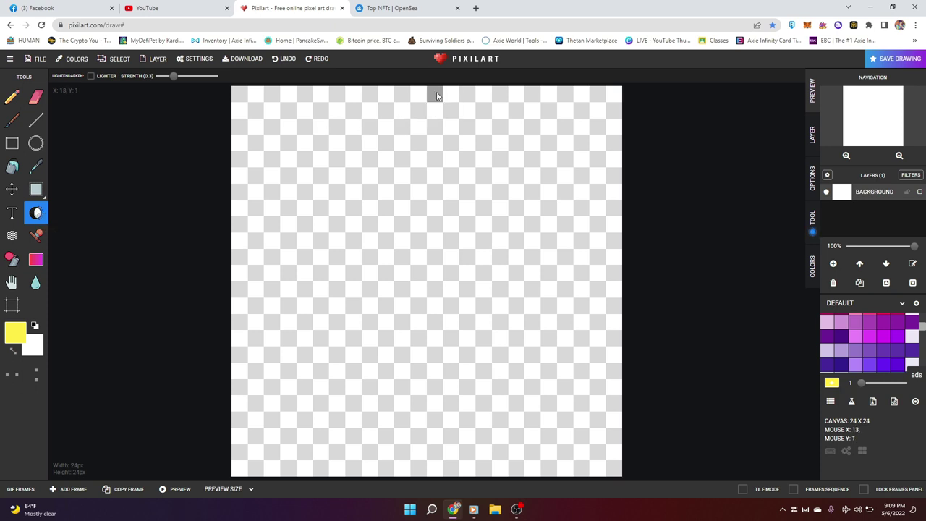
{"action": "left_click_drag", "start_coordinate": [436, 95], "coordinate": [434, 473]}
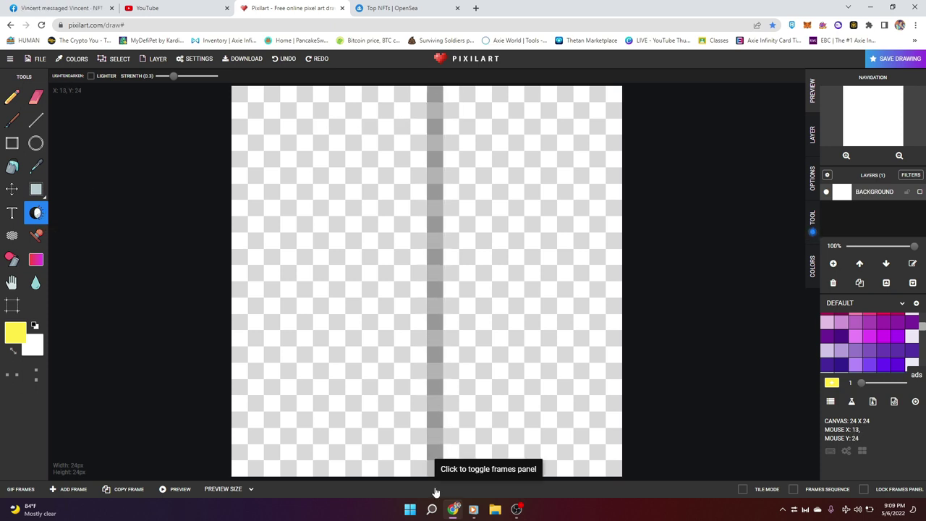
{"action": "key", "text": "ctrl+z"}
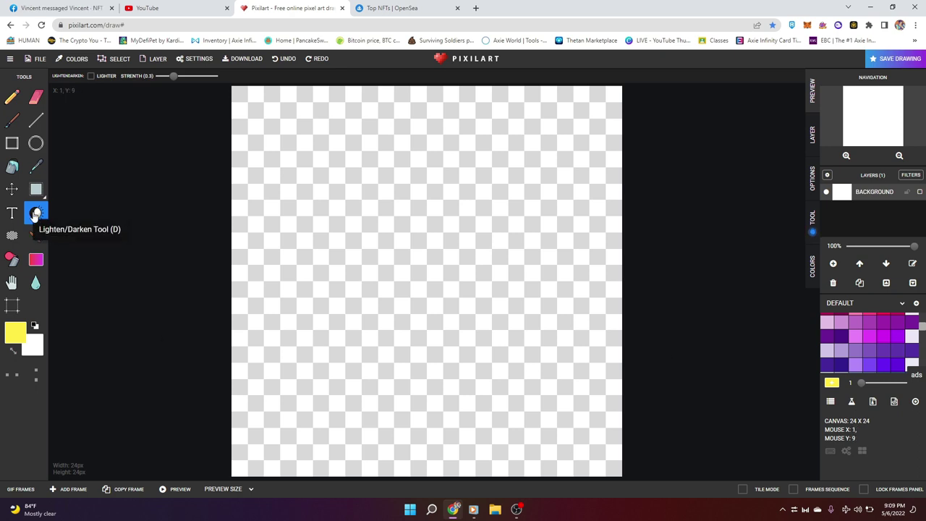
- Set the brush size to 24 and apply it near the canvas centre
{"action": "scroll", "coordinate": [881, 365], "scroll_direction": "up", "scroll_amount": 5}
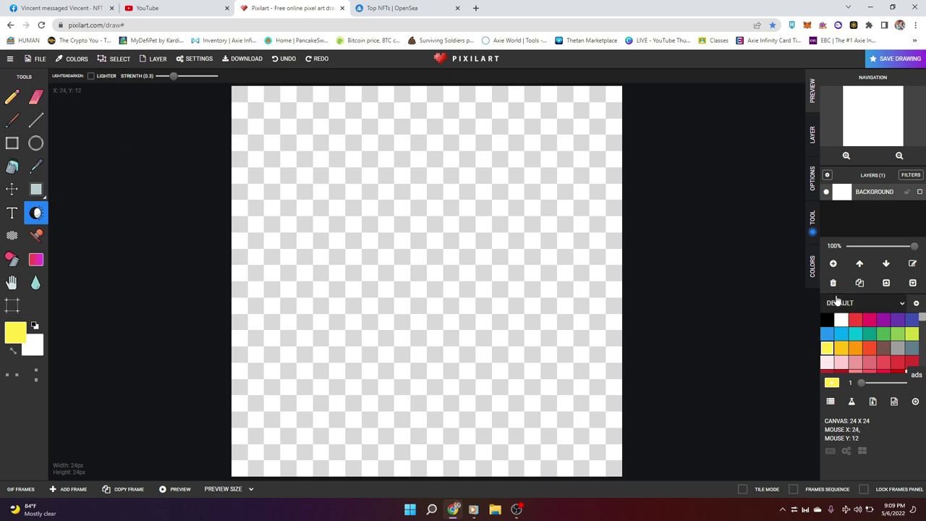
{"action": "left_click", "coordinate": [434, 322]}
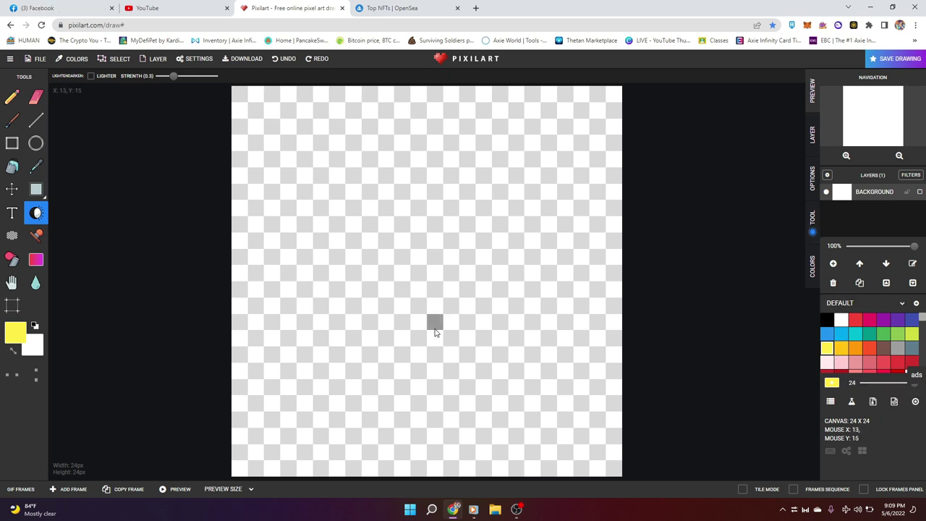
{"action": "left_click_drag", "start_coordinate": [861, 383], "coordinate": [902, 383]}
- Fill the canvas yellow at size 24, test darken/lighten strokes, then undo the shading
{"action": "left_click", "coordinate": [12, 96]}
{"action": "left_click_drag", "start_coordinate": [396, 210], "coordinate": [488, 242]}
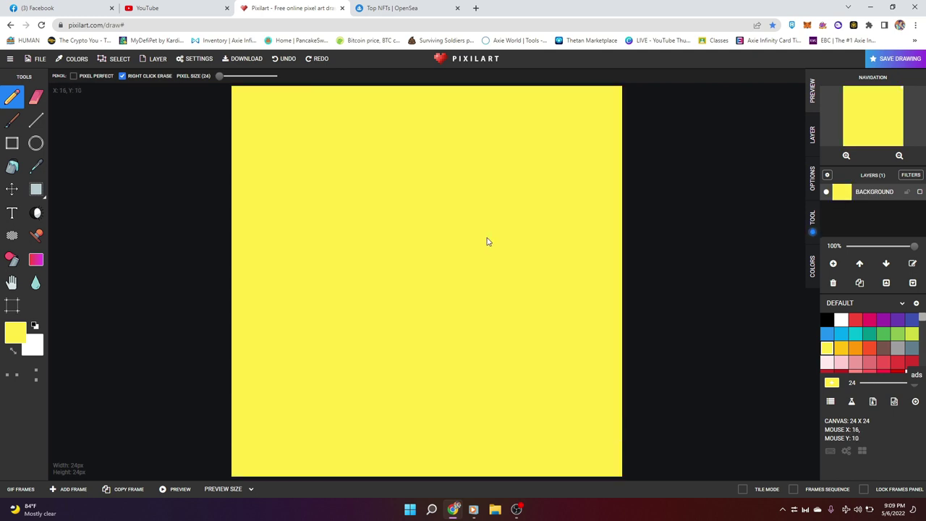
{"action": "left_click", "coordinate": [37, 212]}
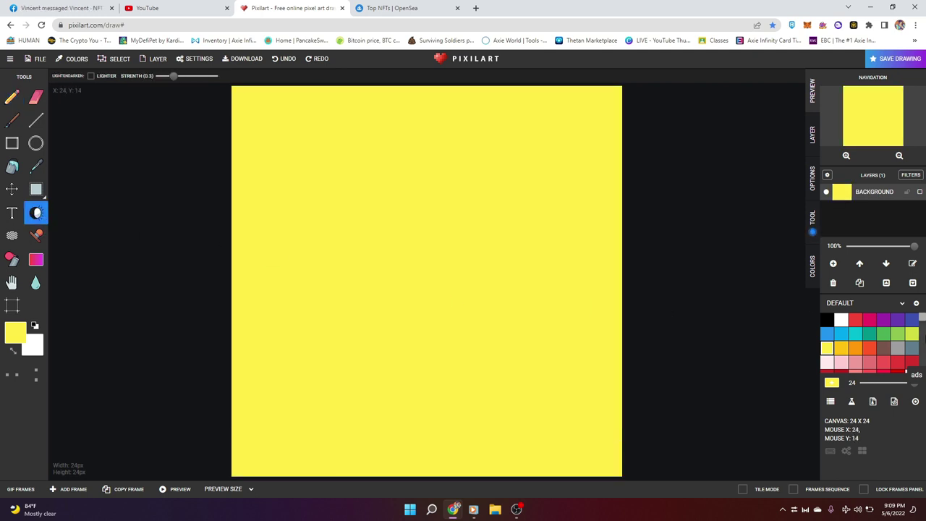
{"action": "left_click", "coordinate": [827, 319]}
{"action": "mouse_move", "coordinate": [242, 96]}
{"action": "left_mouse_down"}
{"action": "mouse_move", "coordinate": [364, 231]}
{"action": "mouse_move", "coordinate": [601, 432]}
{"action": "mouse_move", "coordinate": [597, 420]}
{"action": "left_mouse_up"}
{"action": "right_click", "coordinate": [288, 240]}
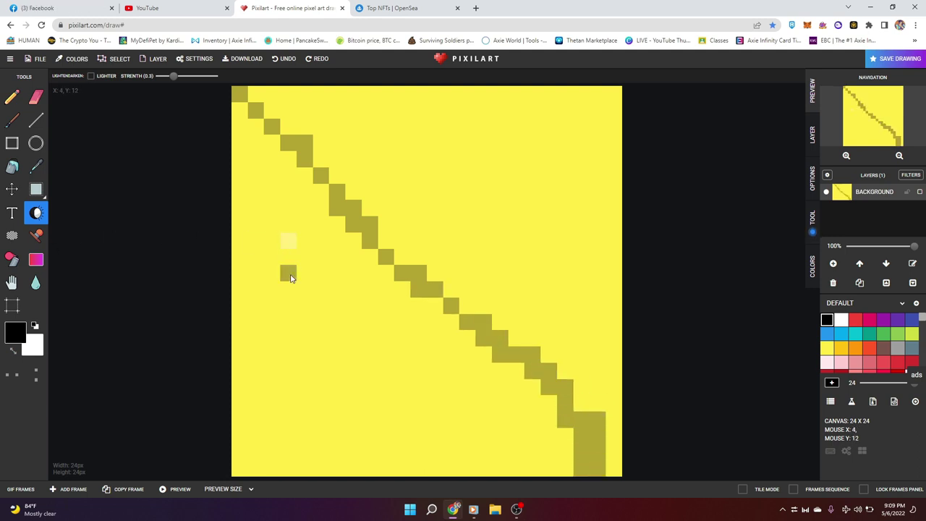
{"action": "left_click_drag", "start_coordinate": [290, 278], "coordinate": [291, 333]}
{"action": "key", "text": "Delete"}
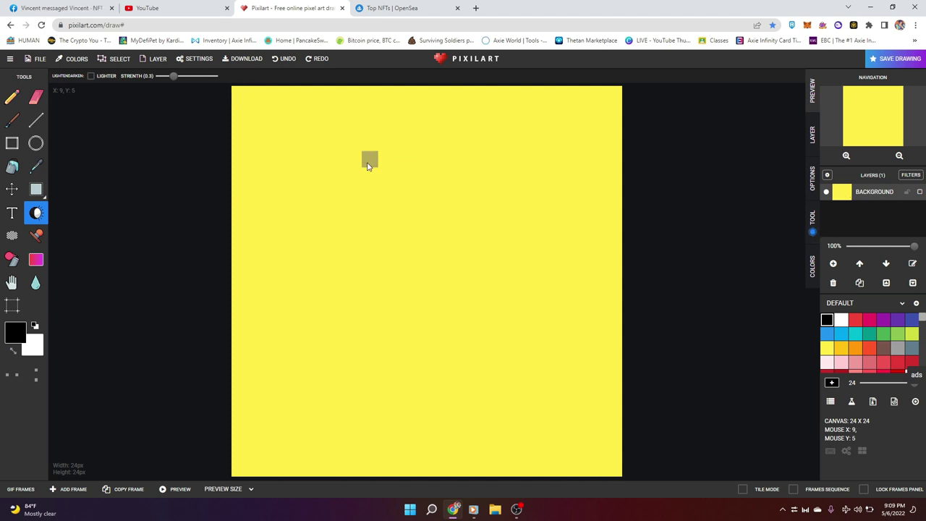
- Choose red and repaint the whole canvas red with the Pencil
{"action": "left_click", "coordinate": [855, 319]}
{"action": "left_click_drag", "start_coordinate": [232, 190], "coordinate": [418, 289]}
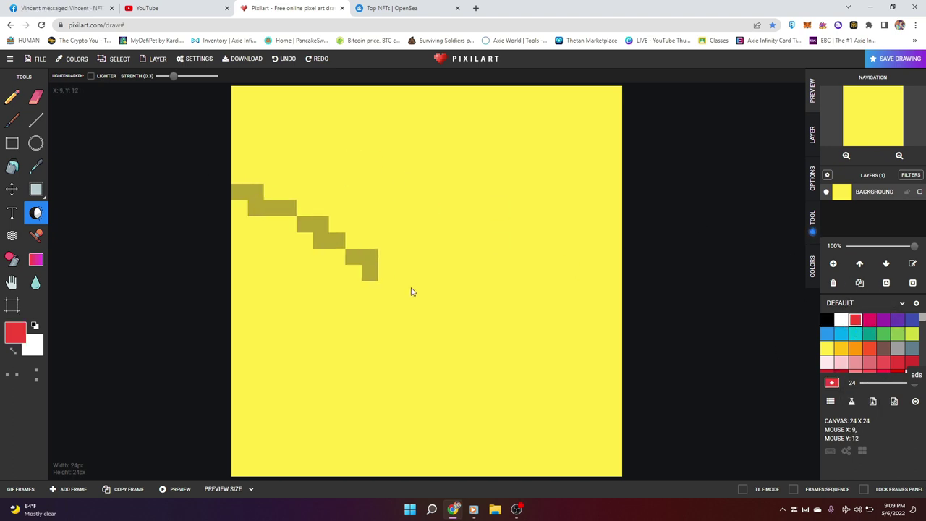
{"action": "left_click", "coordinate": [12, 96]}
{"action": "mouse_move", "coordinate": [246, 102]}
{"action": "left_mouse_down"}
{"action": "mouse_move", "coordinate": [301, 241]}
{"action": "mouse_move", "coordinate": [565, 203]}
{"action": "left_mouse_up"}
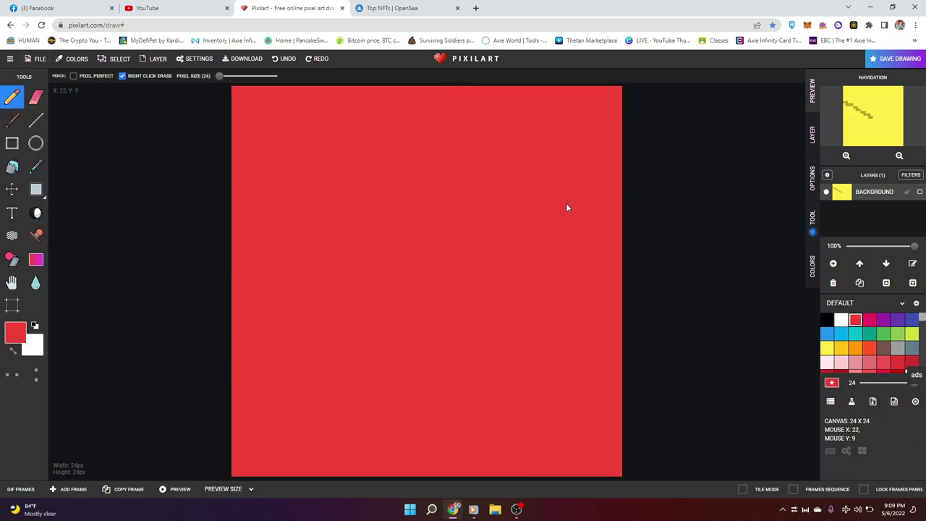
- Reduce the brush size to 1, close the ad, and test then undo thin shading strokes
{"action": "left_click", "coordinate": [37, 214]}
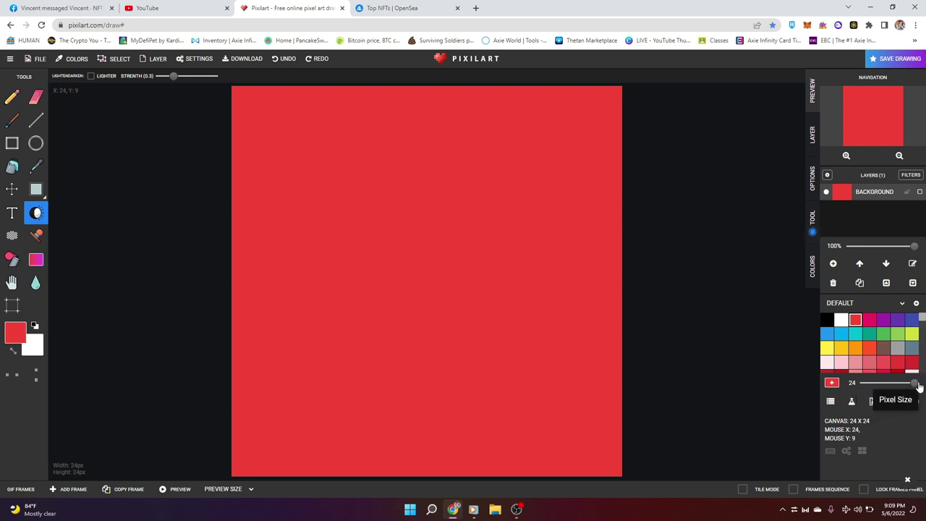
{"action": "left_click_drag", "start_coordinate": [913, 382], "coordinate": [446, 231]}
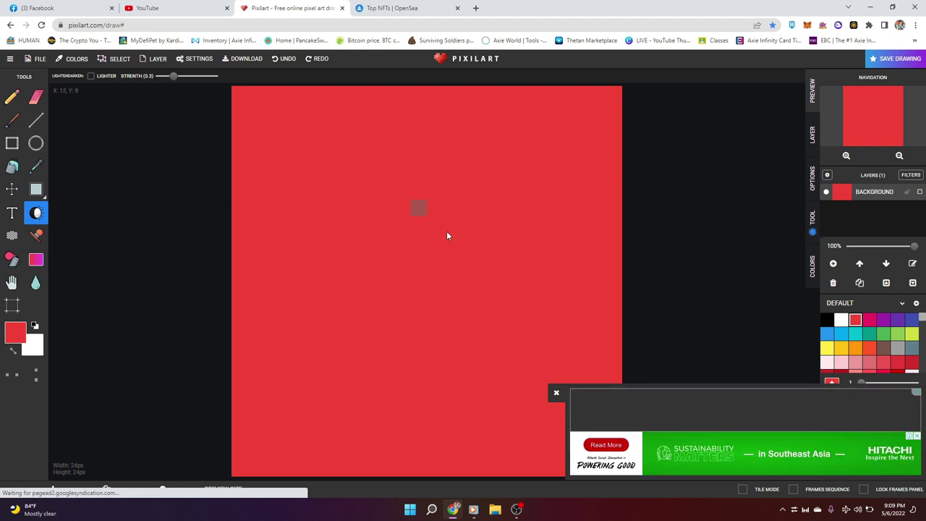
{"action": "left_click", "coordinate": [556, 393]}
{"action": "left_click_drag", "start_coordinate": [370, 161], "coordinate": [386, 286]}
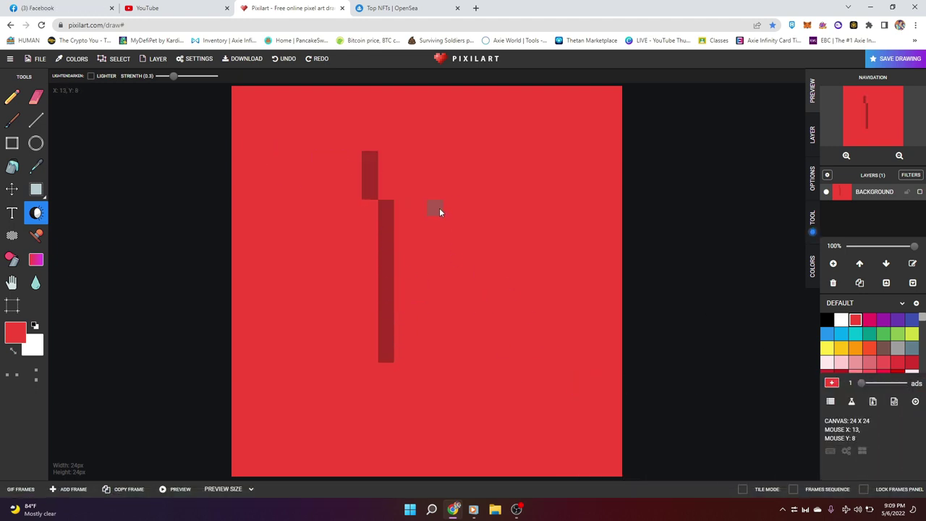
{"action": "left_click_drag", "start_coordinate": [432, 167], "coordinate": [434, 324]}
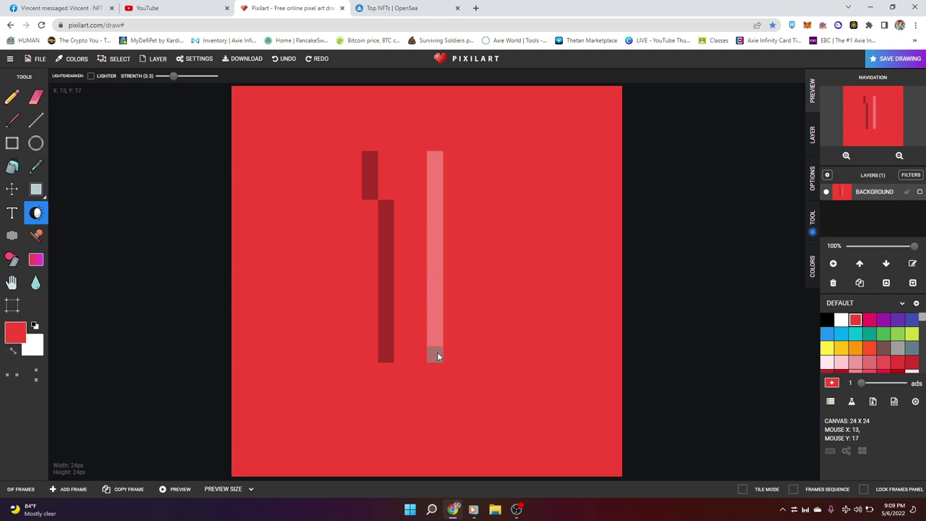
{"action": "key", "text": "ctrl+z"}
{"action": "key", "text": "ctrl+z"}
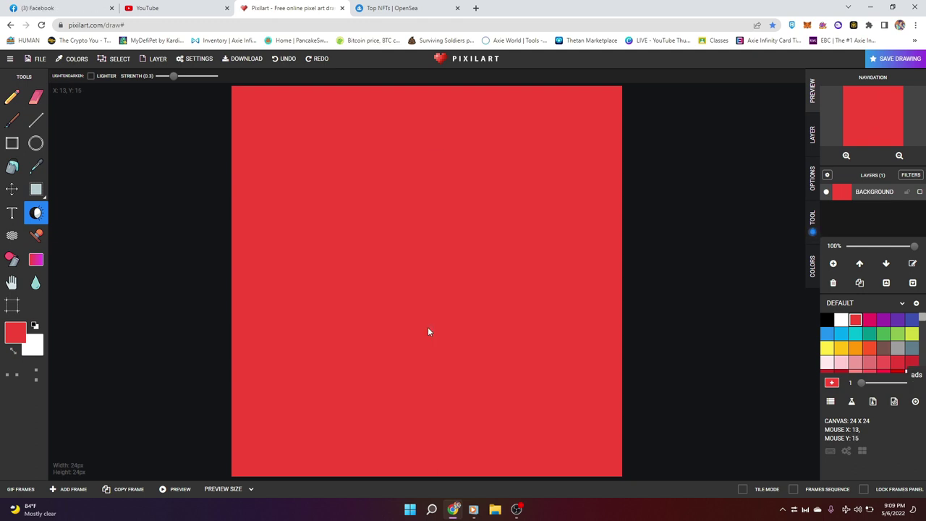
- With the Dithering tool, undo back to an empty canvas, then draw and undo a dithered red spiral
{"action": "left_click", "coordinate": [11, 236]}
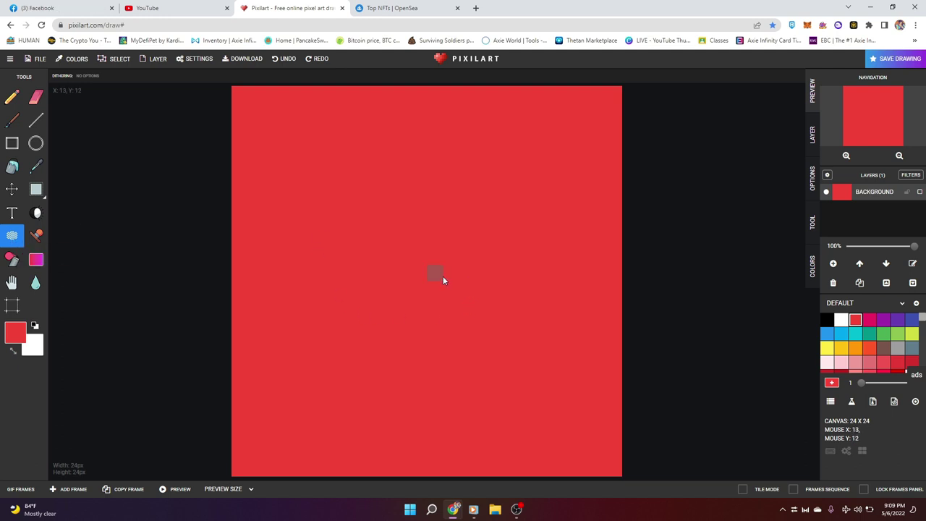
{"action": "key", "text": "ctrl+z"}
{"action": "key", "text": "ctrl+z"}
{"action": "key", "text": "ctrl+z"}
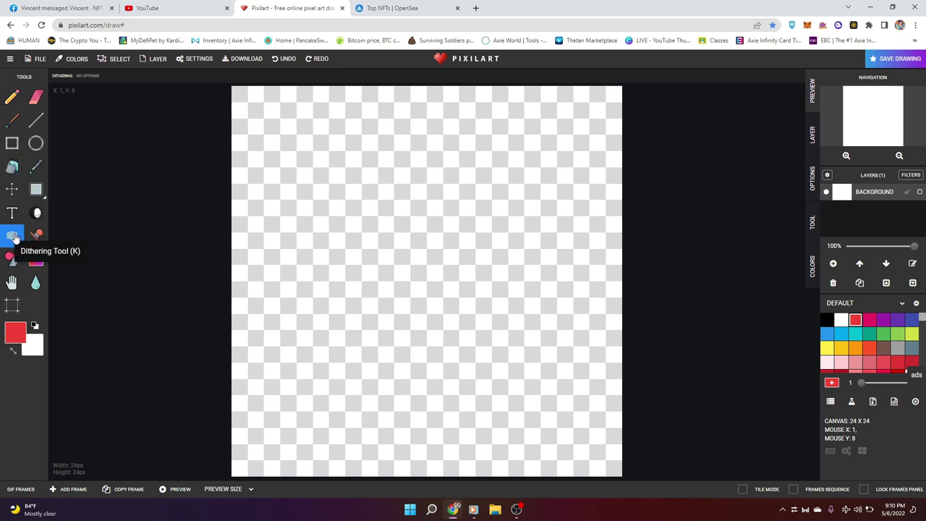
{"action": "mouse_move", "coordinate": [368, 266]}
{"action": "left_mouse_down"}
{"action": "mouse_move", "coordinate": [434, 268]}
{"action": "mouse_move", "coordinate": [365, 160]}
{"action": "mouse_move", "coordinate": [301, 195]}
{"action": "mouse_move", "coordinate": [308, 339]}
{"action": "mouse_move", "coordinate": [384, 395]}
{"action": "mouse_move", "coordinate": [541, 355]}
{"action": "mouse_move", "coordinate": [548, 334]}
{"action": "left_mouse_up"}
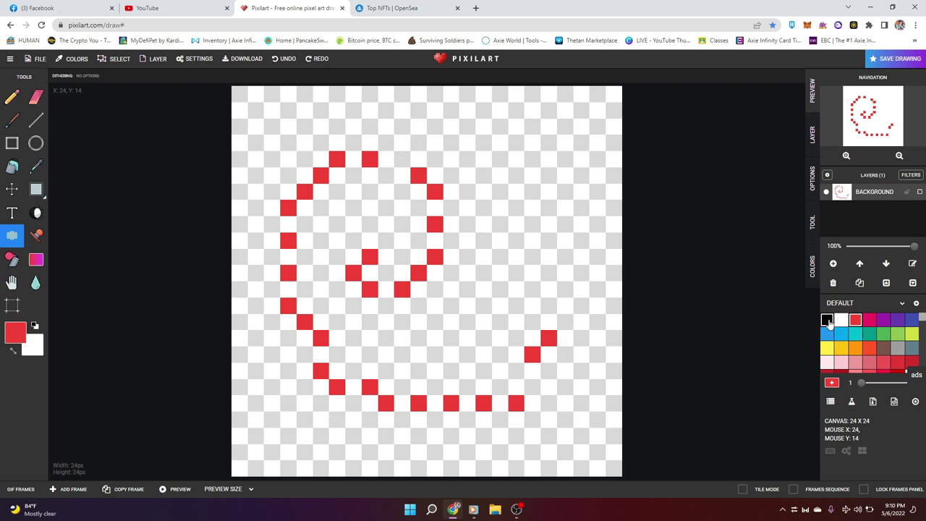
{"action": "key", "text": "Delete"}
{"action": "left_click", "coordinate": [12, 96]}
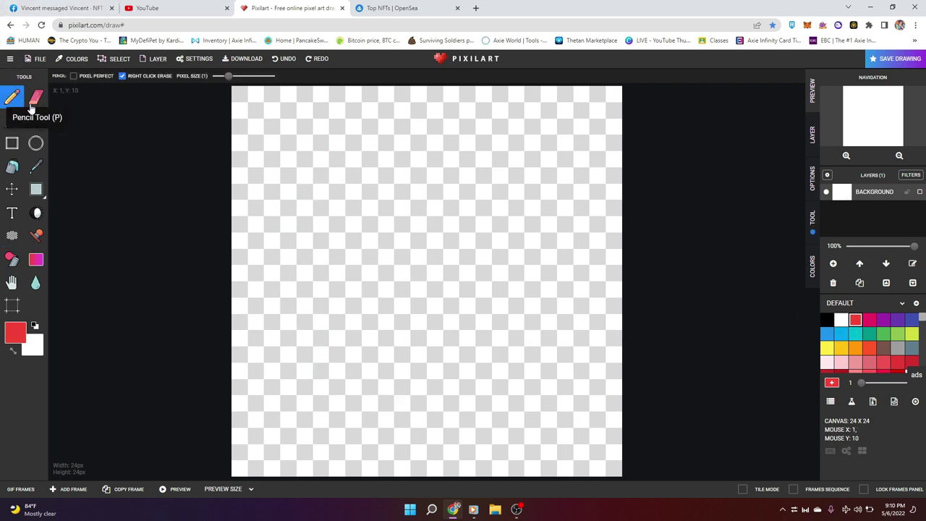
{"action": "left_click", "coordinate": [898, 365]}
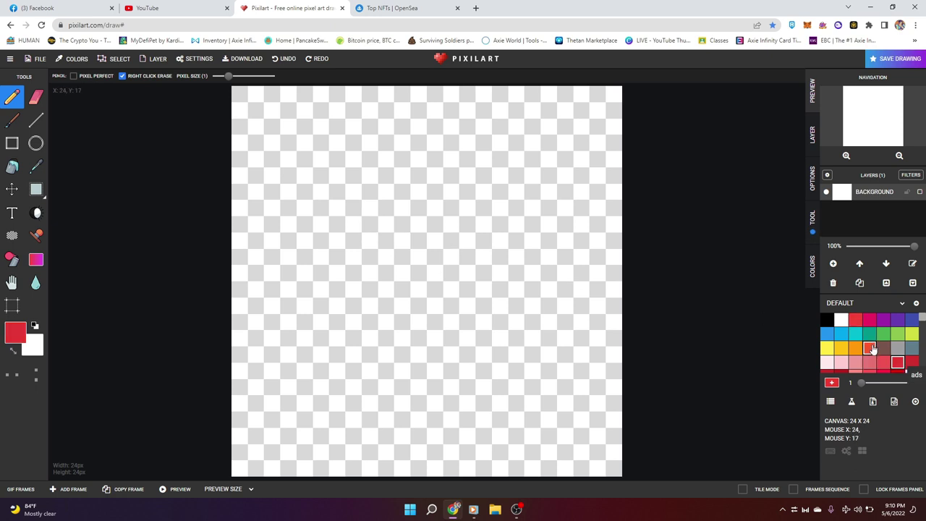
{"action": "left_click_drag", "start_coordinate": [861, 382], "coordinate": [898, 381]}
{"action": "left_click", "coordinate": [468, 297]}
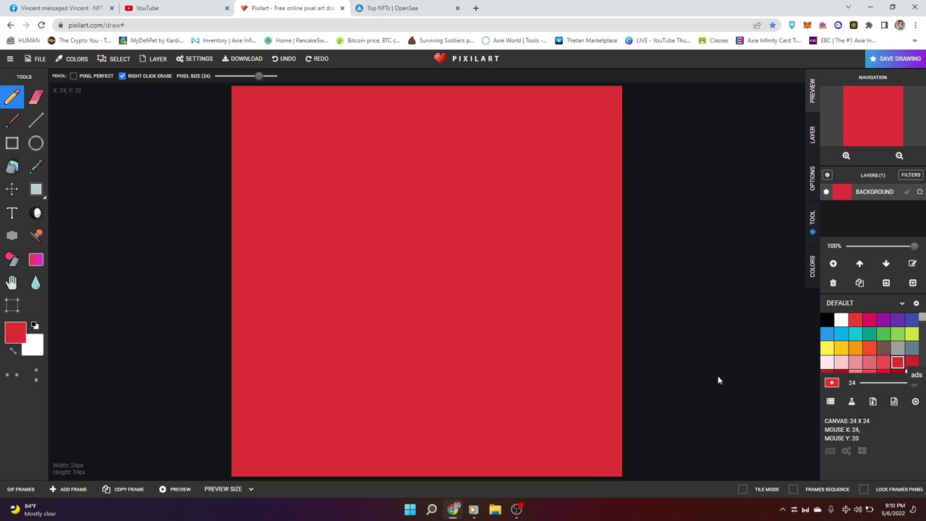
{"action": "left_click_drag", "start_coordinate": [905, 382], "coordinate": [861, 382]}
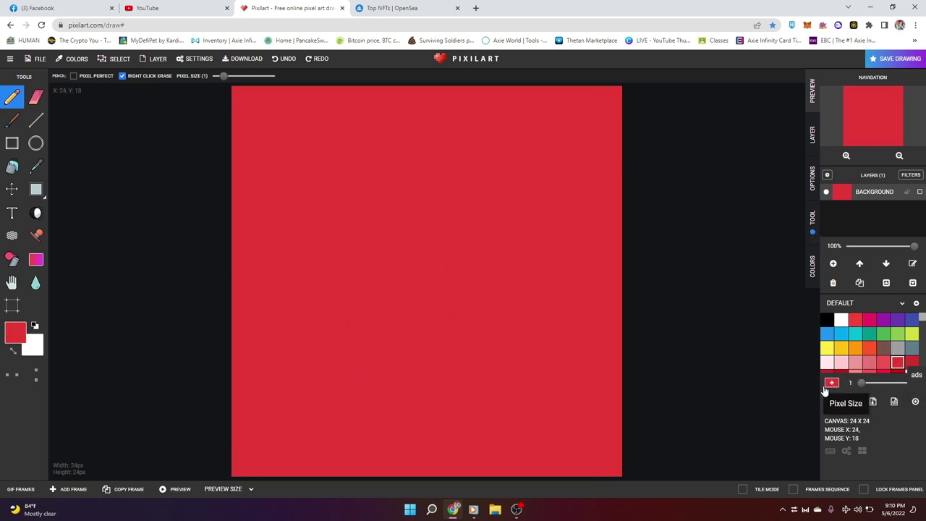
{"action": "left_click", "coordinate": [12, 235]}
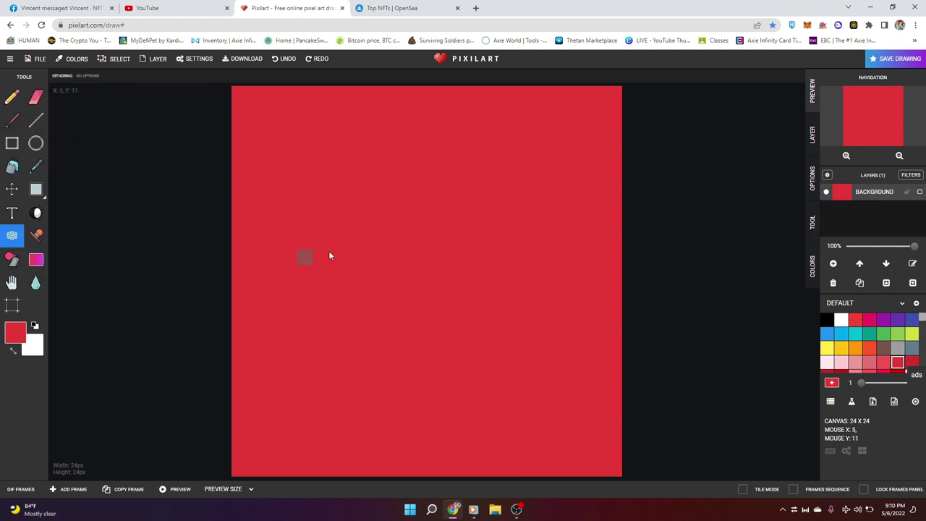
{"action": "left_click", "coordinate": [827, 321]}
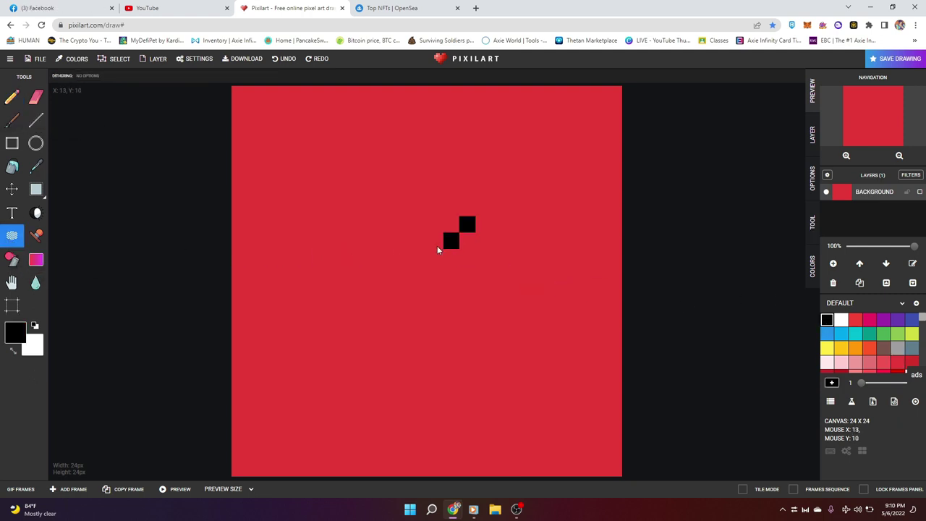
{"action": "mouse_move", "coordinate": [437, 245]}
{"action": "left_mouse_down"}
{"action": "mouse_move", "coordinate": [382, 353]}
{"action": "mouse_move", "coordinate": [511, 402]}
{"action": "mouse_move", "coordinate": [547, 218]}
{"action": "left_mouse_up"}
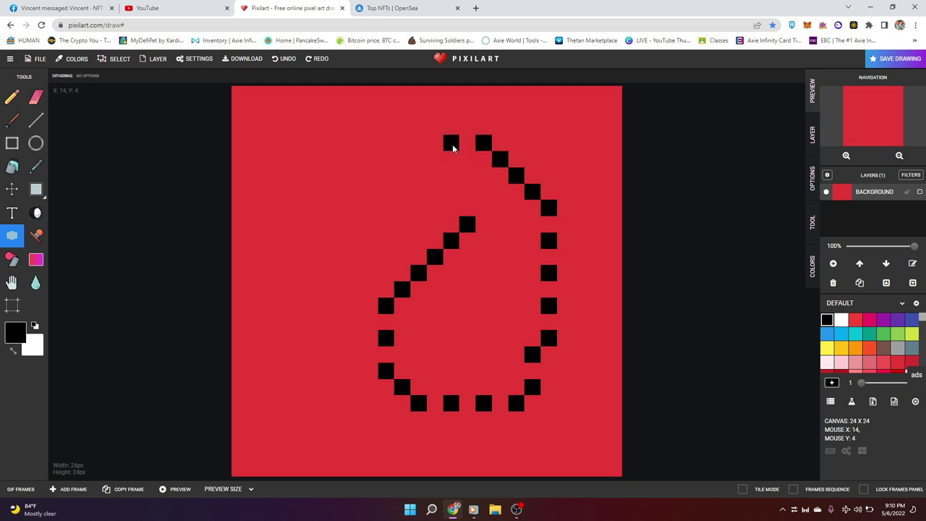
{"action": "mouse_move", "coordinate": [452, 144]}
{"action": "left_mouse_down"}
{"action": "mouse_move", "coordinate": [398, 155]}
{"action": "mouse_move", "coordinate": [337, 227]}
{"action": "mouse_move", "coordinate": [325, 347]}
{"action": "left_mouse_up"}
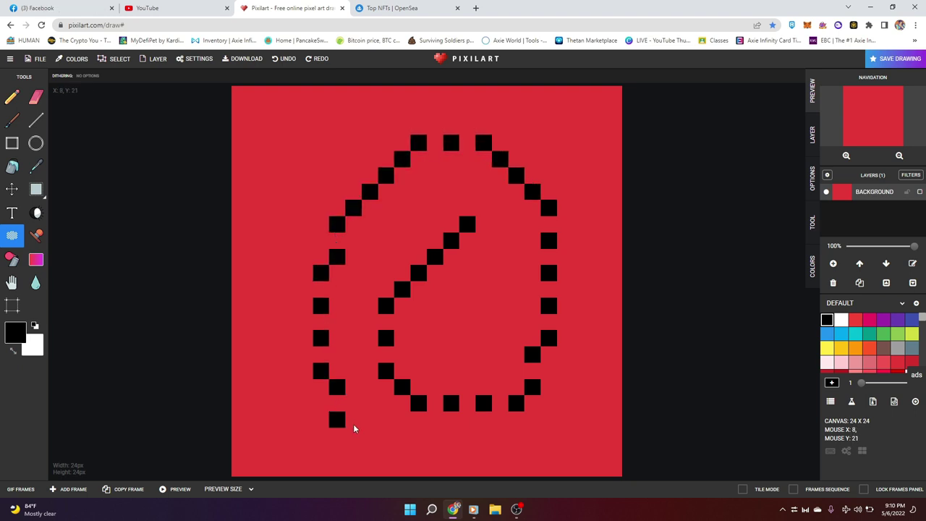
{"action": "key", "text": "Delete"}
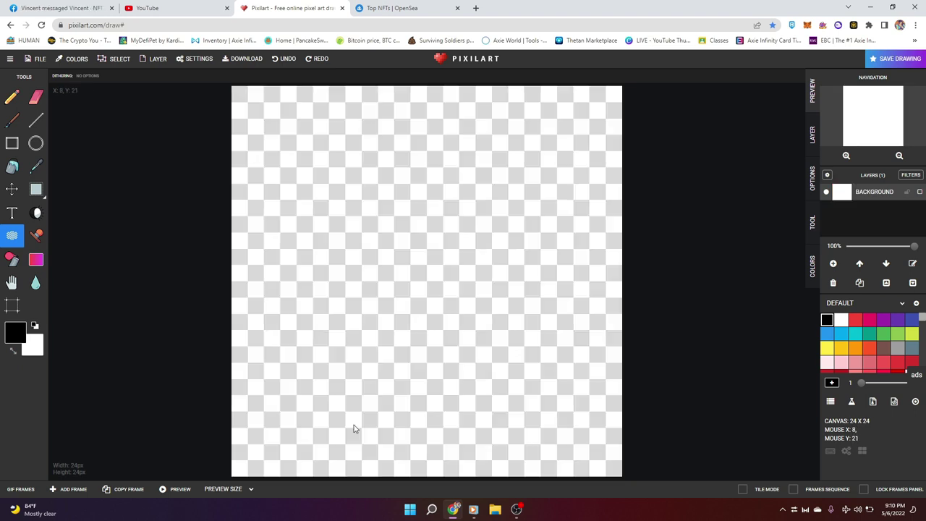
{"action": "left_click", "coordinate": [38, 235]}
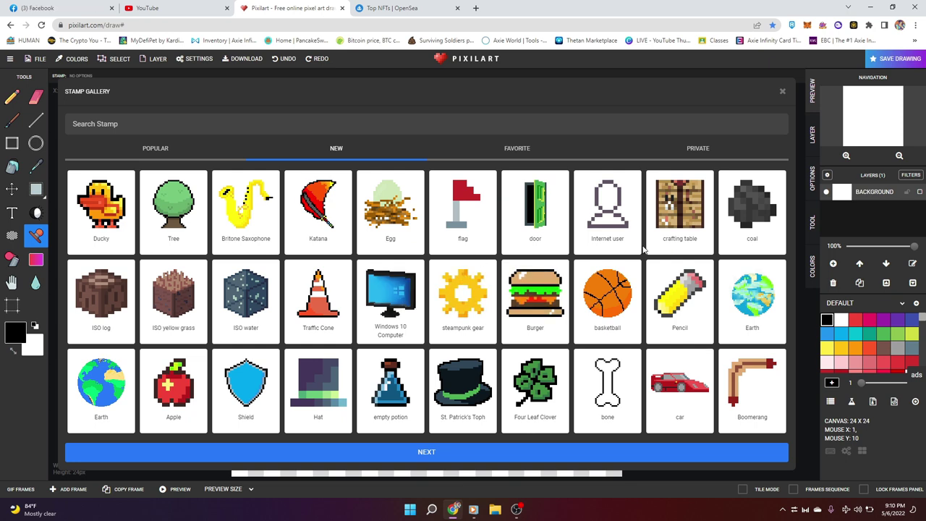
{"action": "left_click", "coordinate": [420, 313]}
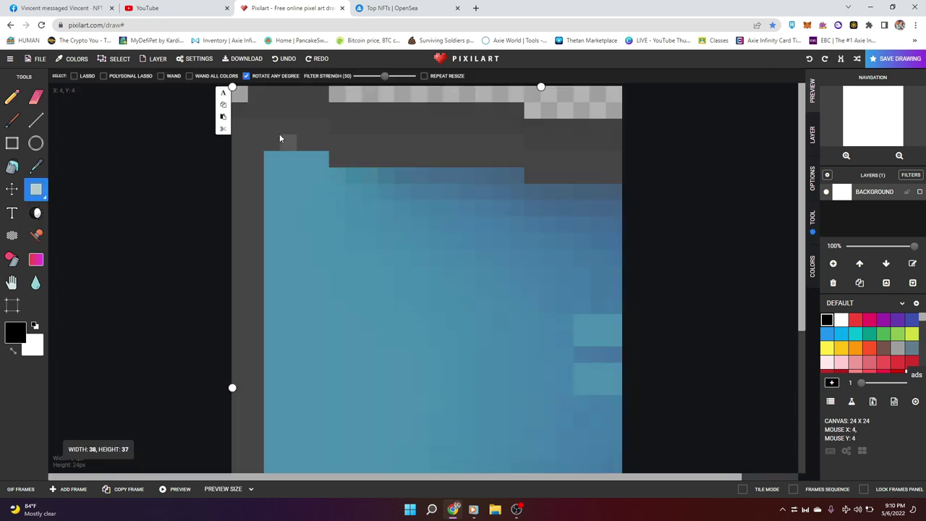
{"action": "left_click_drag", "start_coordinate": [232, 87], "coordinate": [444, 282]}
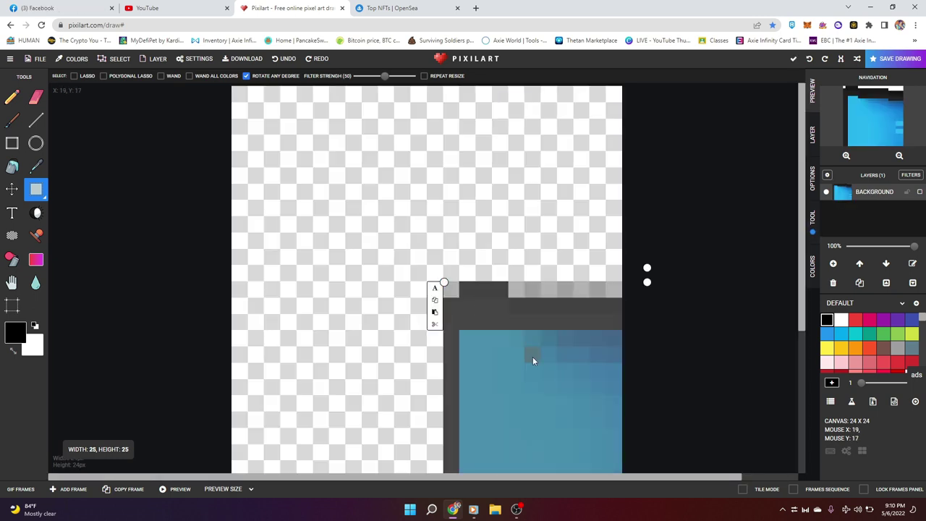
{"action": "left_click_drag", "start_coordinate": [533, 357], "coordinate": [320, 211]}
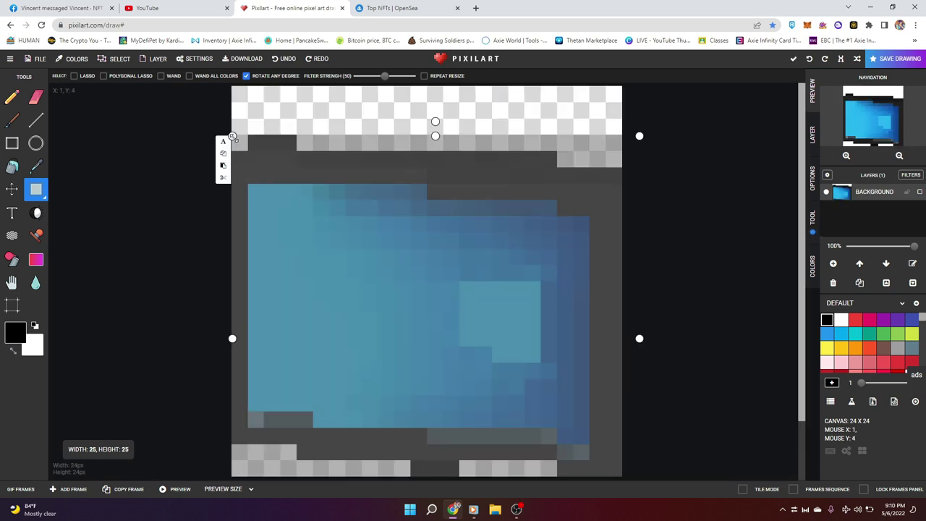
{"action": "left_click_drag", "start_coordinate": [232, 136], "coordinate": [378, 265]}
{"action": "left_click_drag", "start_coordinate": [467, 353], "coordinate": [376, 256]}
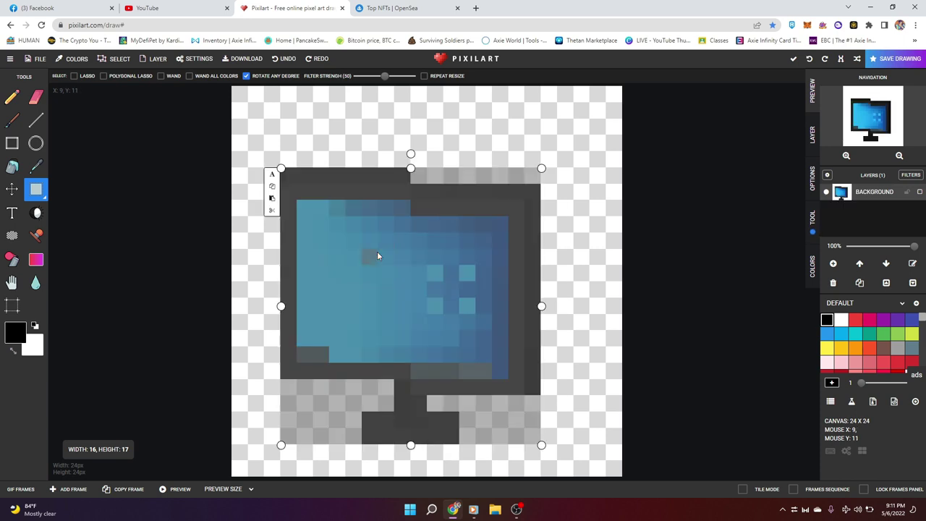
{"action": "left_click", "coordinate": [550, 163]}
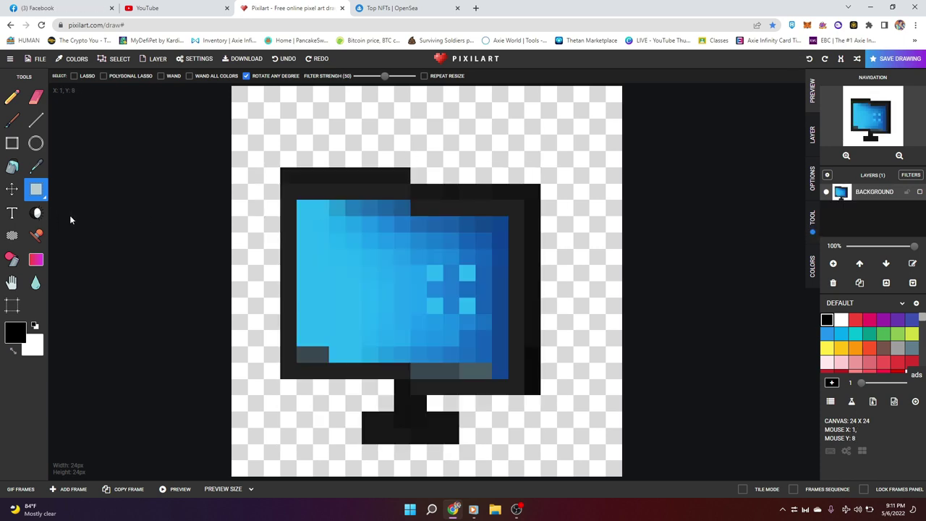
{"action": "key", "text": "ctrl+z"}
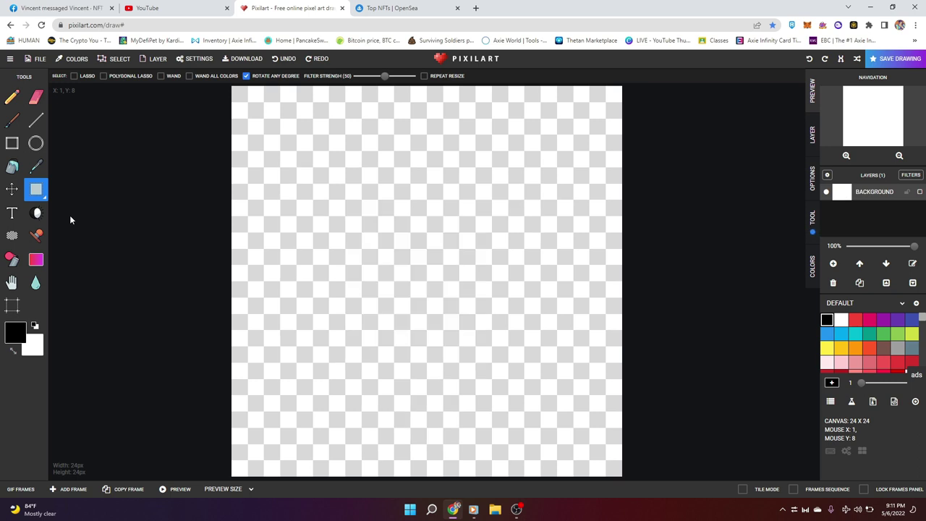
{"action": "left_click", "coordinate": [36, 235]}
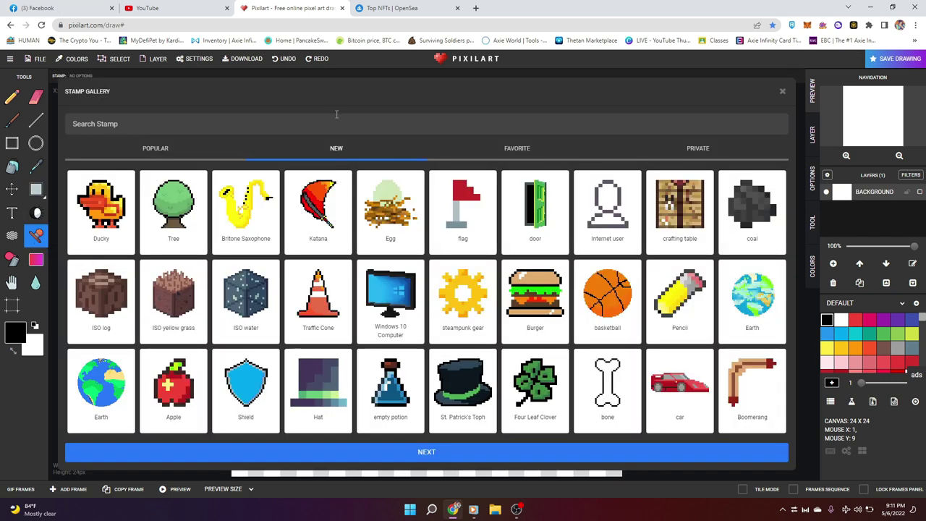
{"action": "left_click", "coordinate": [697, 148]}
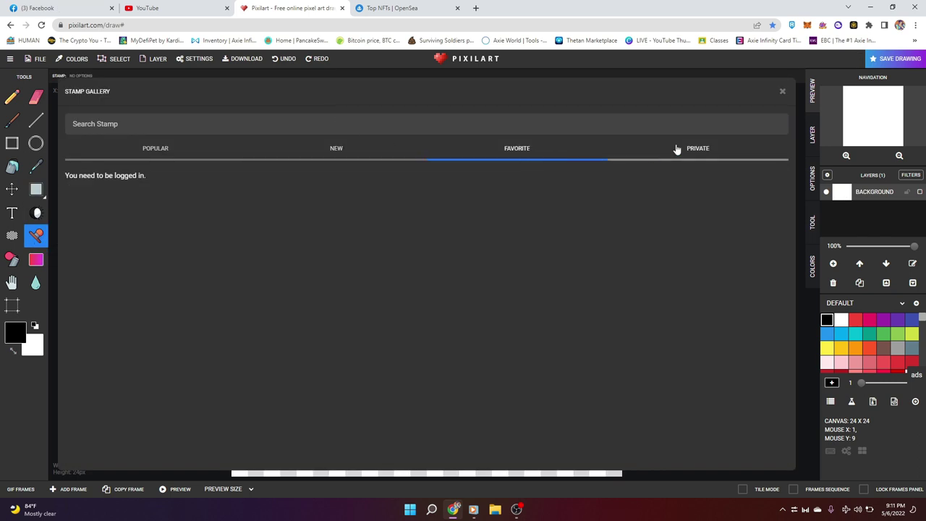
{"action": "left_click", "coordinate": [144, 156]}
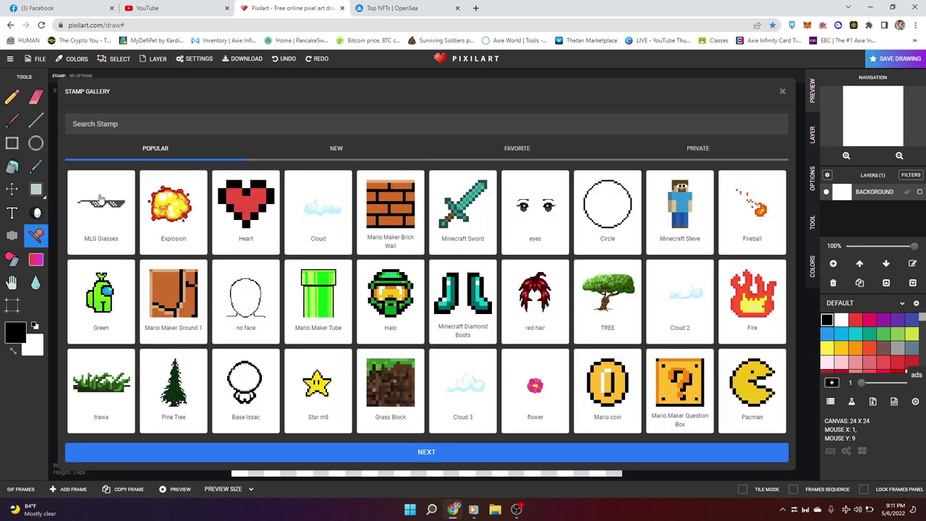
{"action": "left_click", "coordinate": [783, 93]}
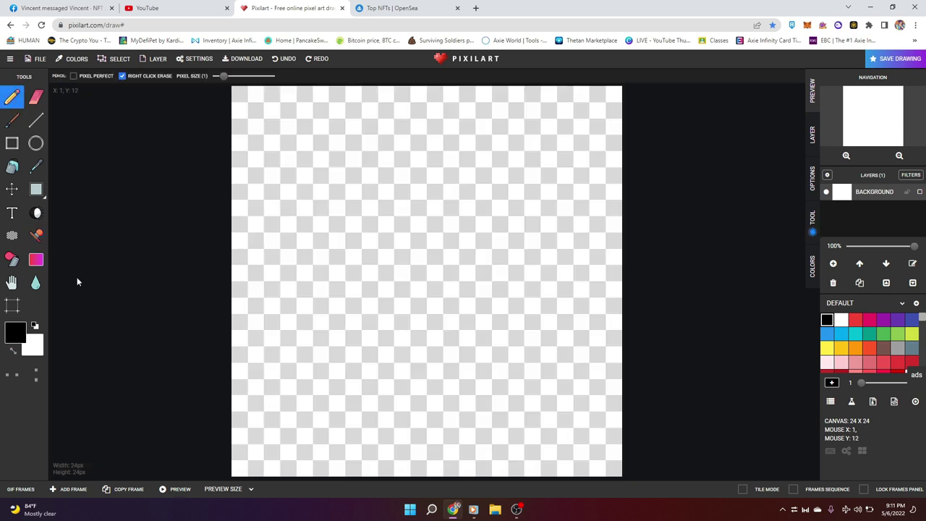
{"action": "left_click", "coordinate": [12, 258]}
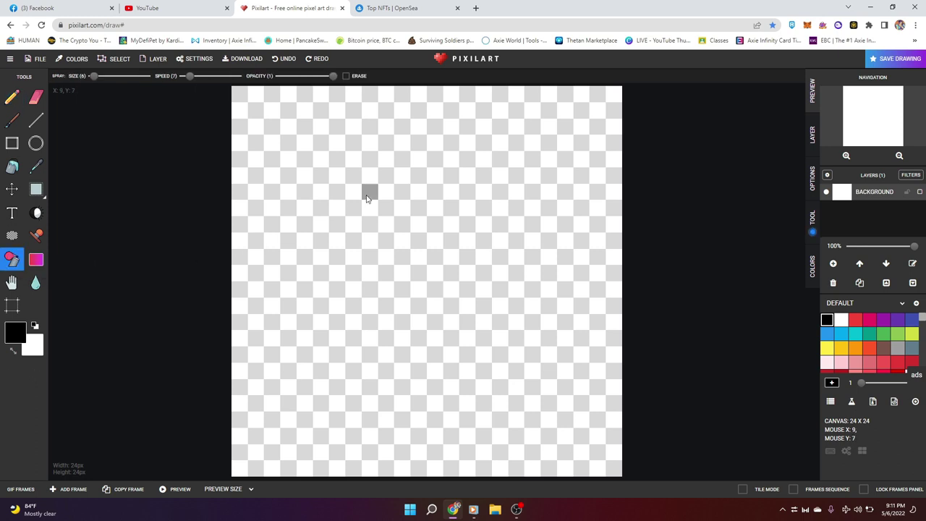
{"action": "mouse_move", "coordinate": [370, 194]}
{"action": "left_mouse_down"}
{"action": "mouse_move", "coordinate": [421, 277]}
{"action": "mouse_move", "coordinate": [379, 271]}
{"action": "left_mouse_up"}
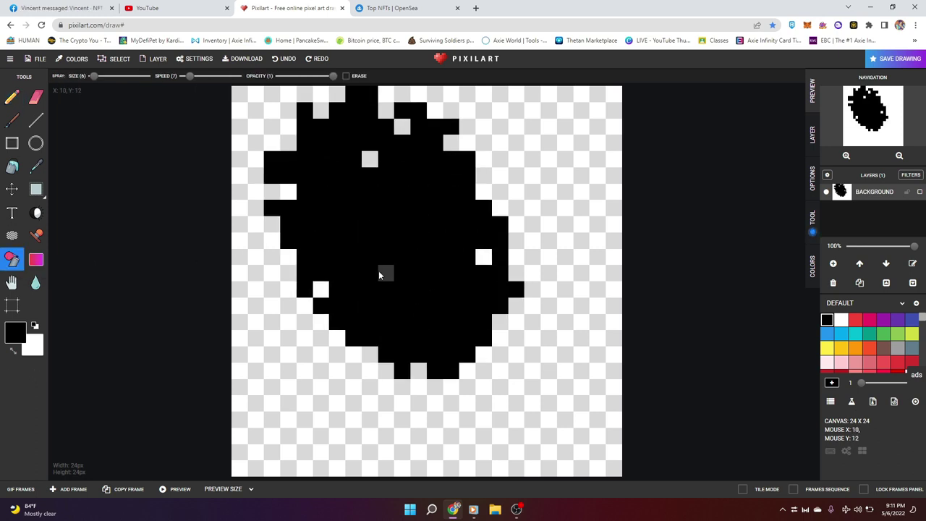
{"action": "key", "text": "ctrl+z"}
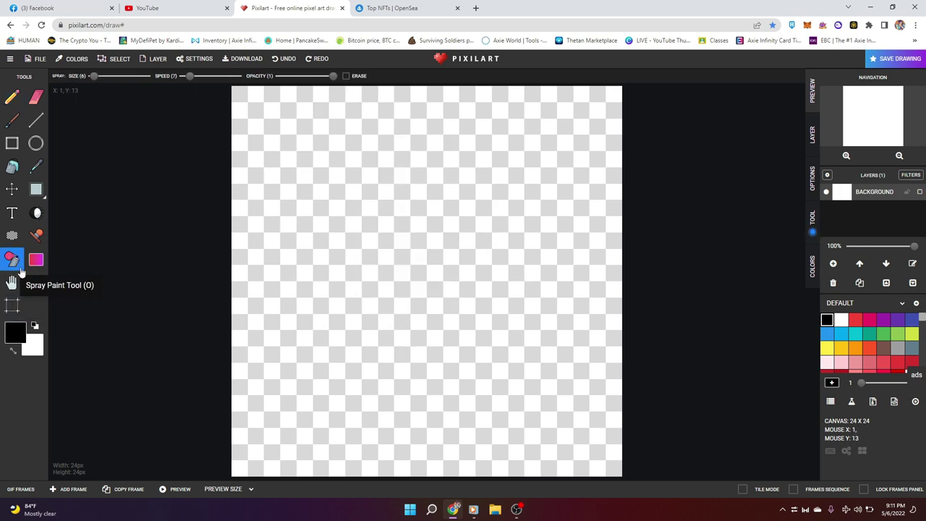
{"action": "left_click", "coordinate": [36, 259]}
{"action": "left_click_drag", "start_coordinate": [237, 90], "coordinate": [474, 357]}
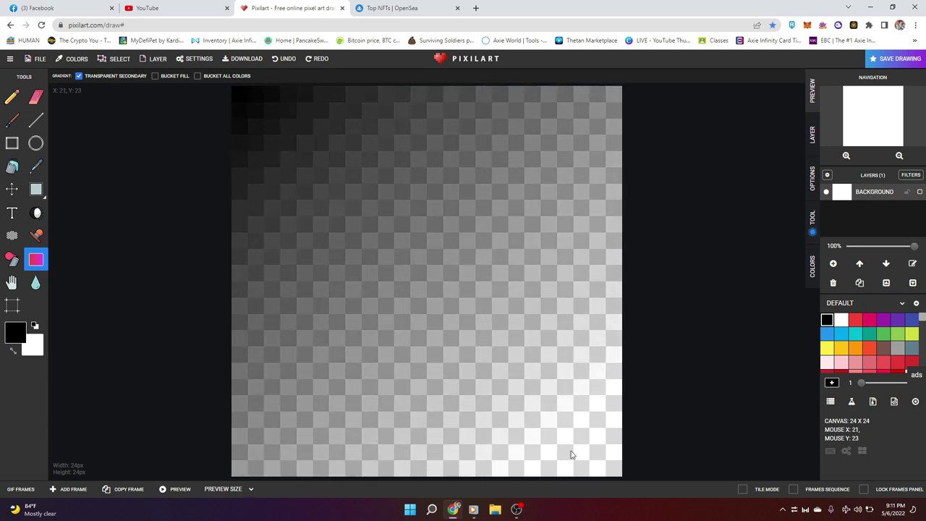
{"action": "left_click_drag", "start_coordinate": [473, 356], "coordinate": [675, 460]}
{"action": "left_click", "coordinate": [826, 348]}
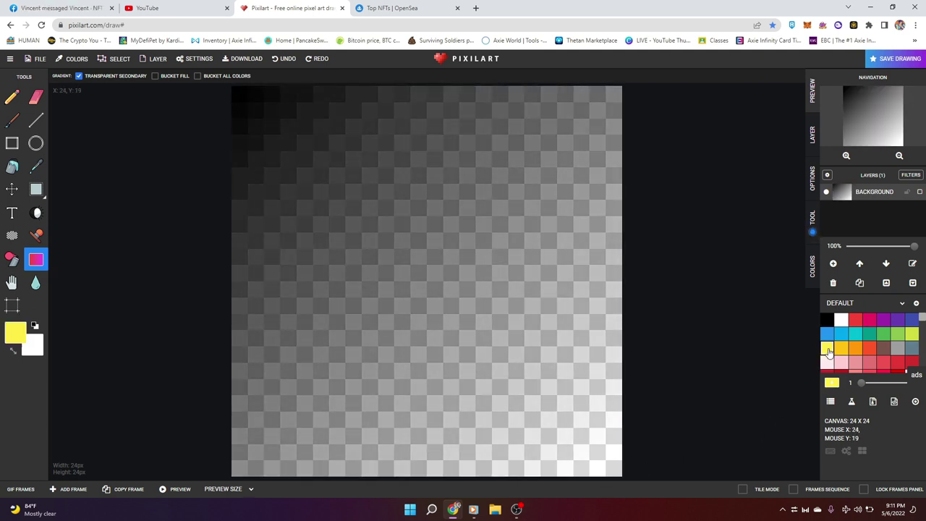
{"action": "mouse_move", "coordinate": [610, 469]}
{"action": "left_mouse_down"}
{"action": "mouse_move", "coordinate": [520, 368]}
{"action": "mouse_move", "coordinate": [272, 158]}
{"action": "left_mouse_up"}
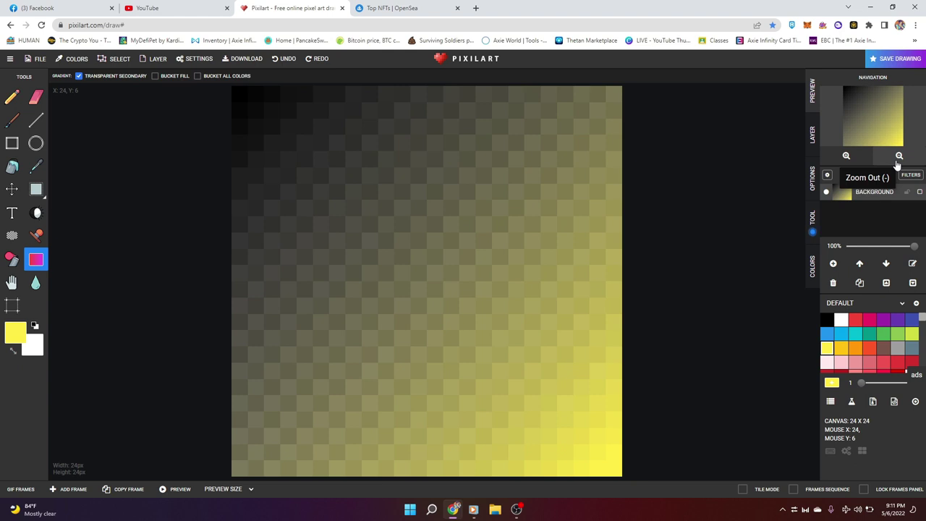
{"action": "key", "text": "ctrl+z"}
{"action": "key", "text": "ctrl+z"}
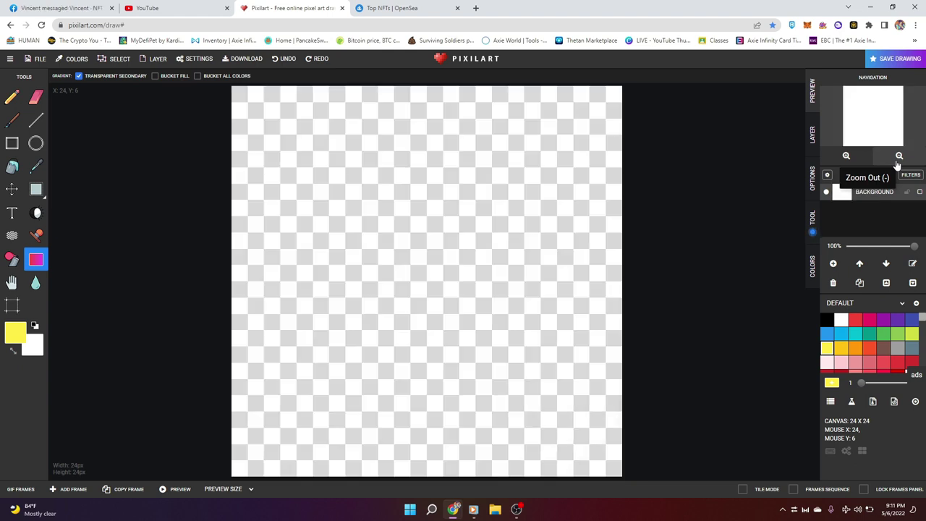
- Switch to the Pencil and choose a dark maroon in the custom colour picker
{"action": "left_click", "coordinate": [36, 284]}
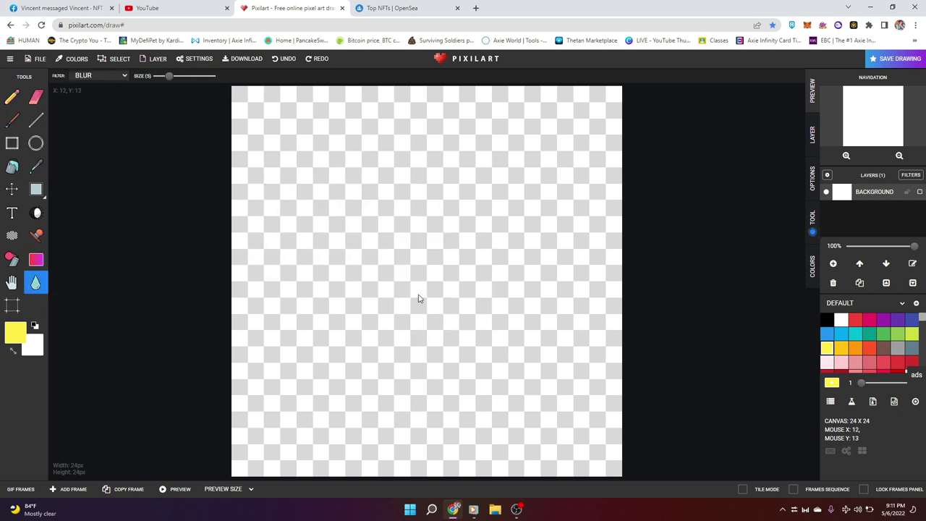
{"action": "left_click", "coordinate": [855, 319]}
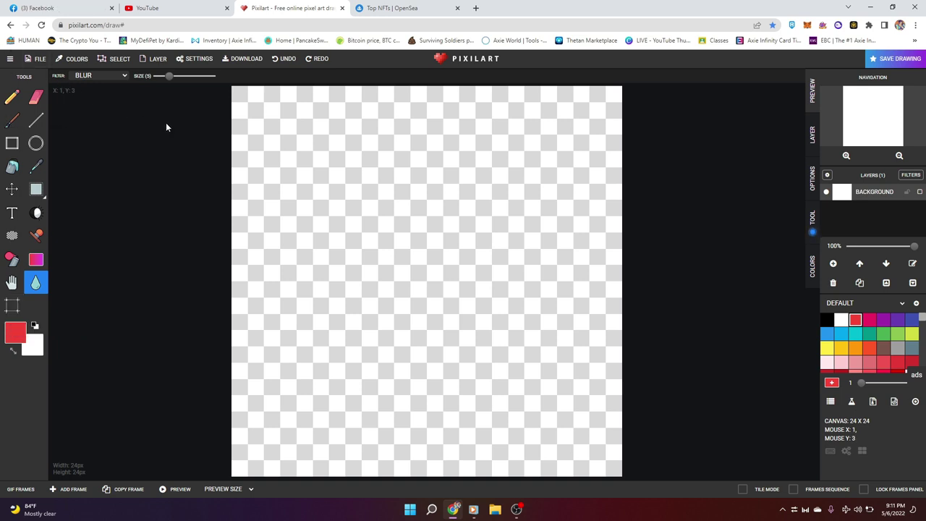
{"action": "left_click", "coordinate": [12, 97]}
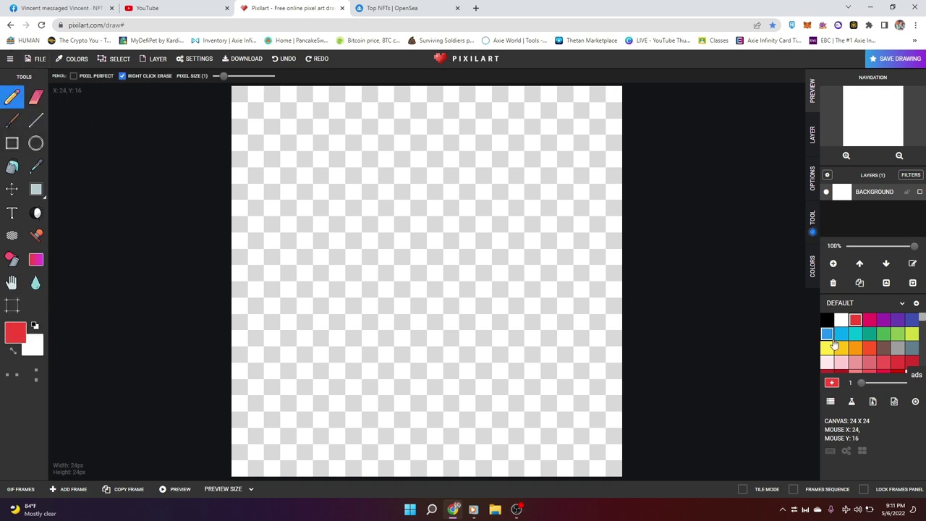
{"action": "scroll", "coordinate": [834, 345], "scroll_direction": "down", "scroll_amount": 3}
{"action": "scroll", "coordinate": [834, 345], "scroll_direction": "down", "scroll_amount": 3}
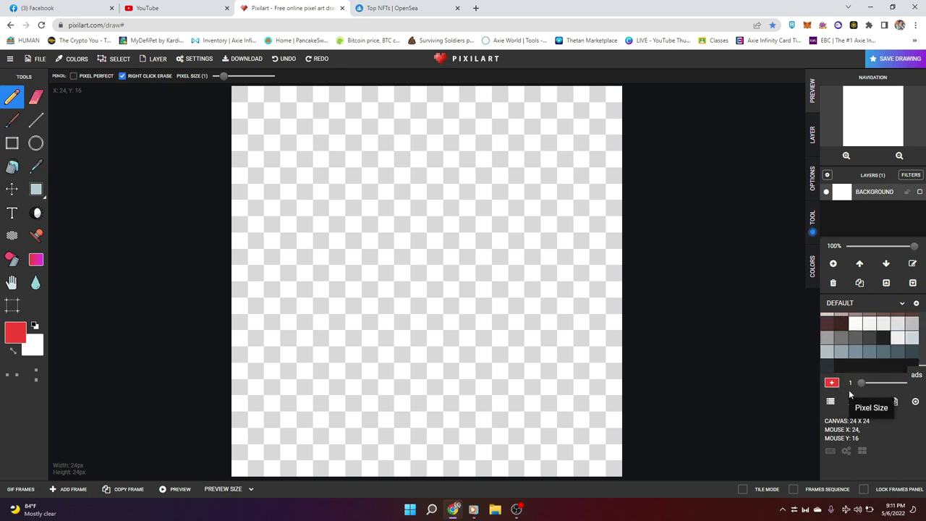
{"action": "left_click", "coordinate": [832, 382]}
{"action": "left_click", "coordinate": [680, 437]}
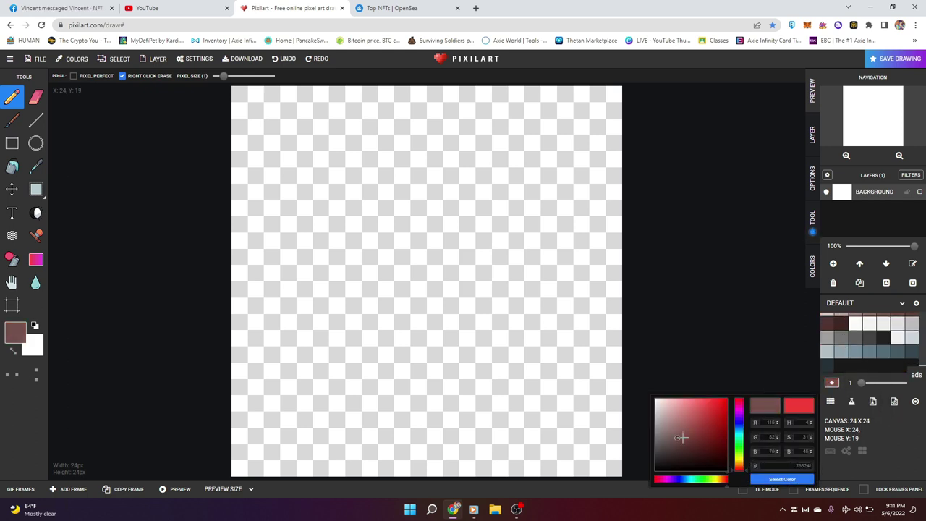
{"action": "left_click_drag", "start_coordinate": [679, 437], "coordinate": [696, 434]}
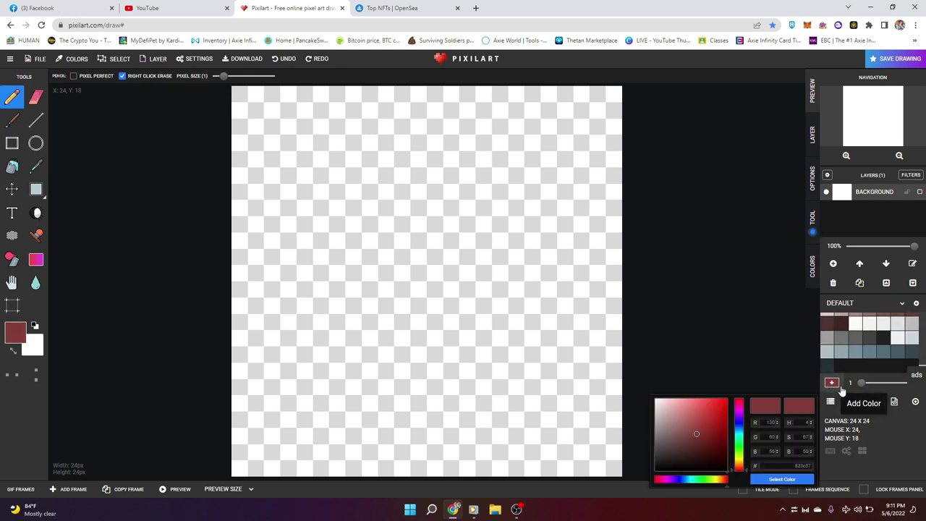
- Paint one dark-red pixel, test 2x2, 4x4 and 6x6 blocks, undo them, and close the ad
{"action": "left_click", "coordinate": [483, 355]}
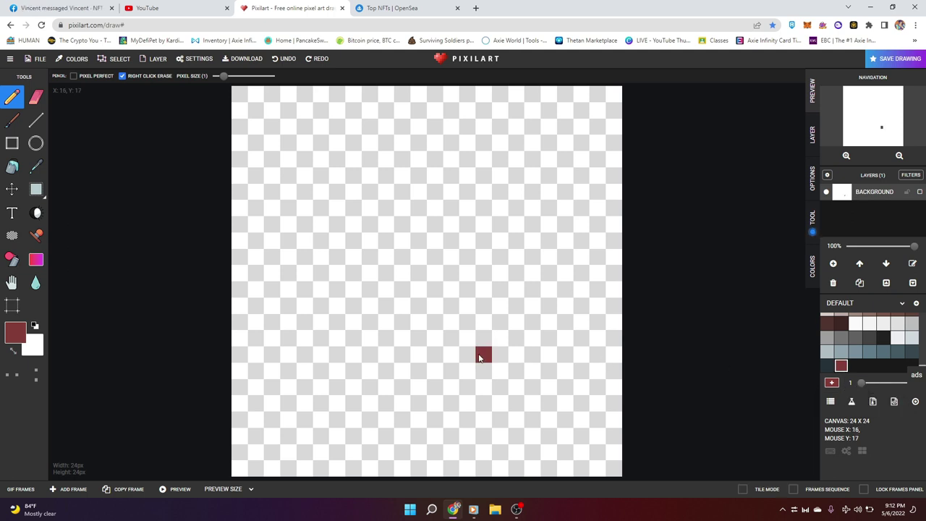
{"action": "left_click_drag", "start_coordinate": [860, 383], "coordinate": [868, 383]}
{"action": "left_click_drag", "start_coordinate": [868, 382], "coordinate": [862, 382]}
{"action": "left_click", "coordinate": [484, 331]}
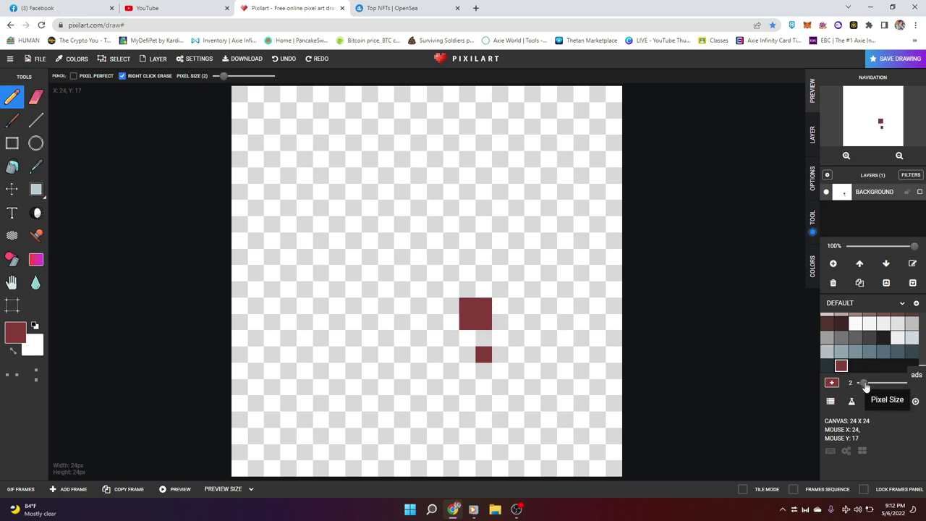
{"action": "left_click", "coordinate": [466, 256]}
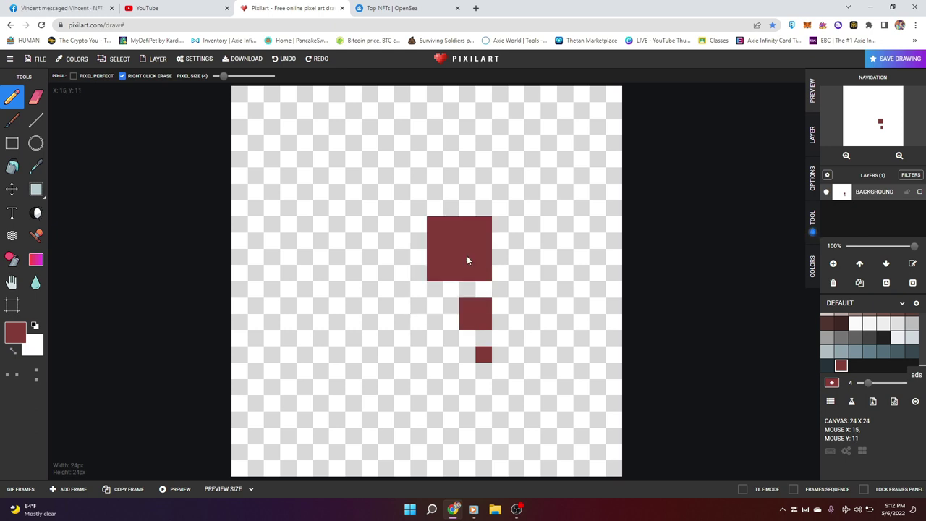
{"action": "left_click_drag", "start_coordinate": [868, 382], "coordinate": [873, 382]}
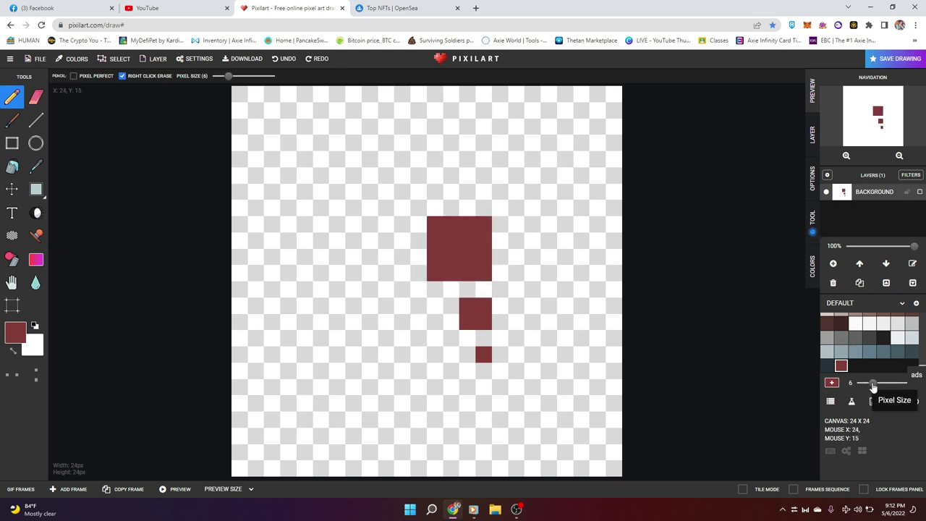
{"action": "left_click", "coordinate": [443, 165]}
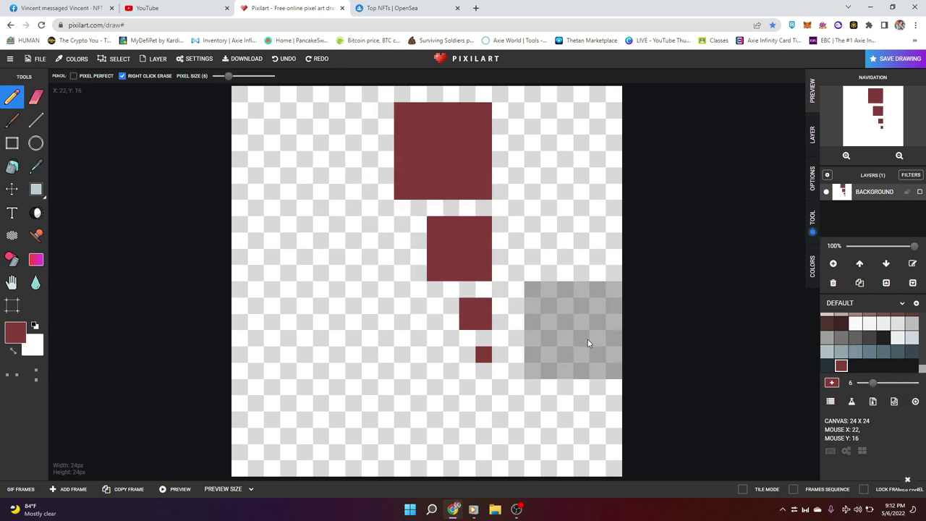
{"action": "key", "text": "ctrl+z"}
{"action": "key", "text": "ctrl+z"}
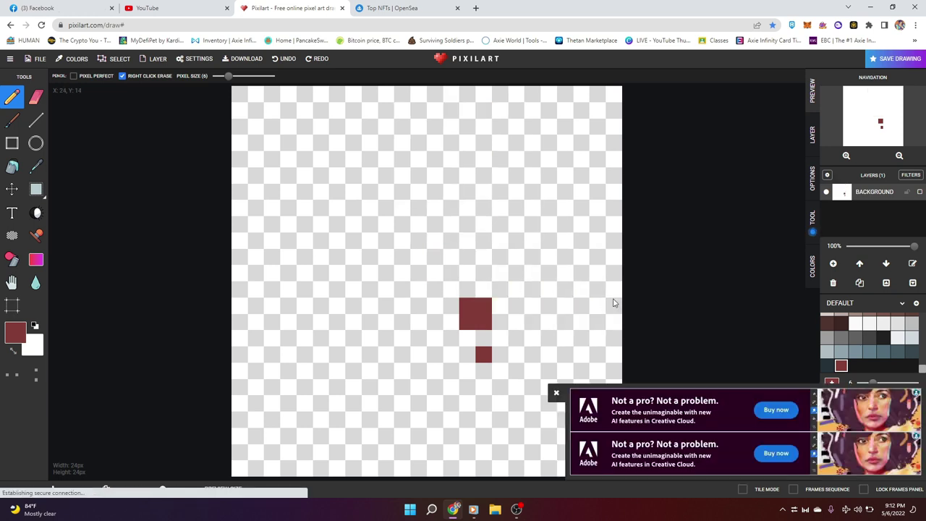
{"action": "key", "text": "ctrl+z"}
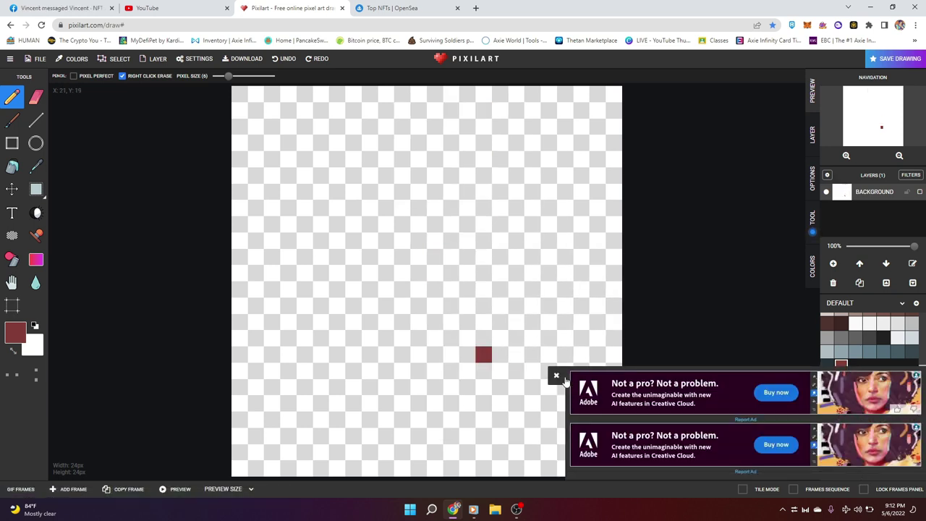
{"action": "left_click", "coordinate": [556, 383]}
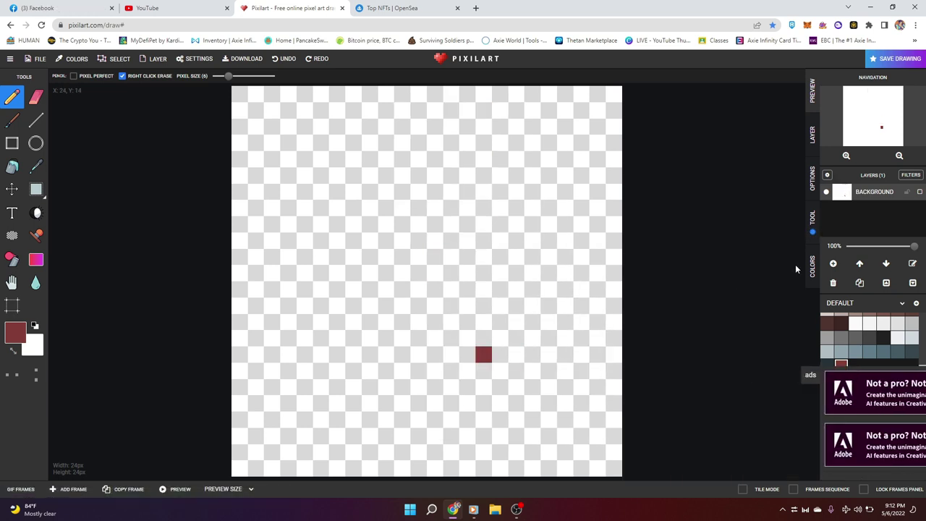
{"action": "left_click", "coordinate": [832, 263]}
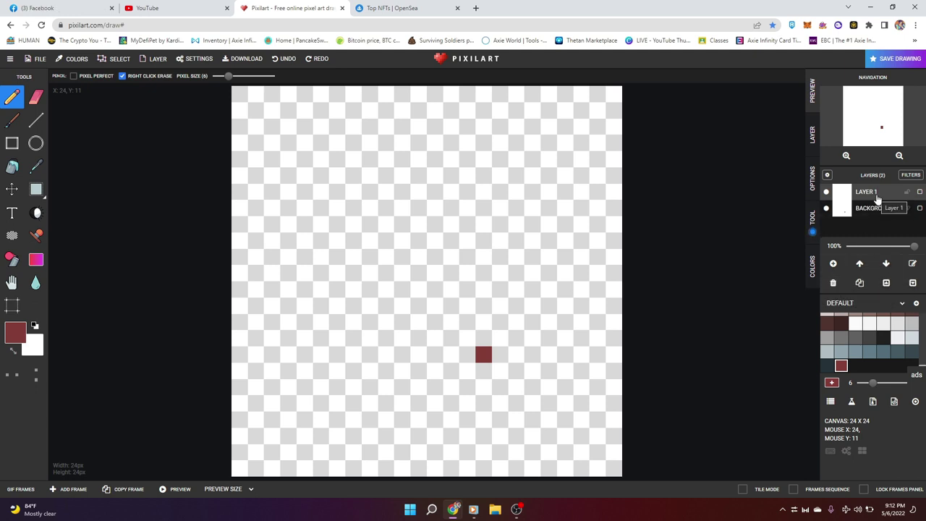
{"action": "left_click", "coordinate": [838, 288]}
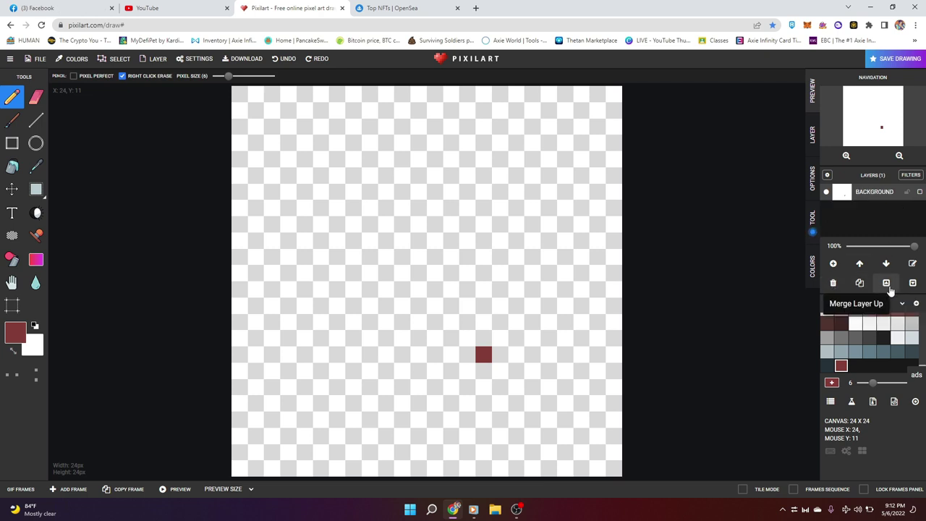
{"action": "left_click", "coordinate": [859, 282]}
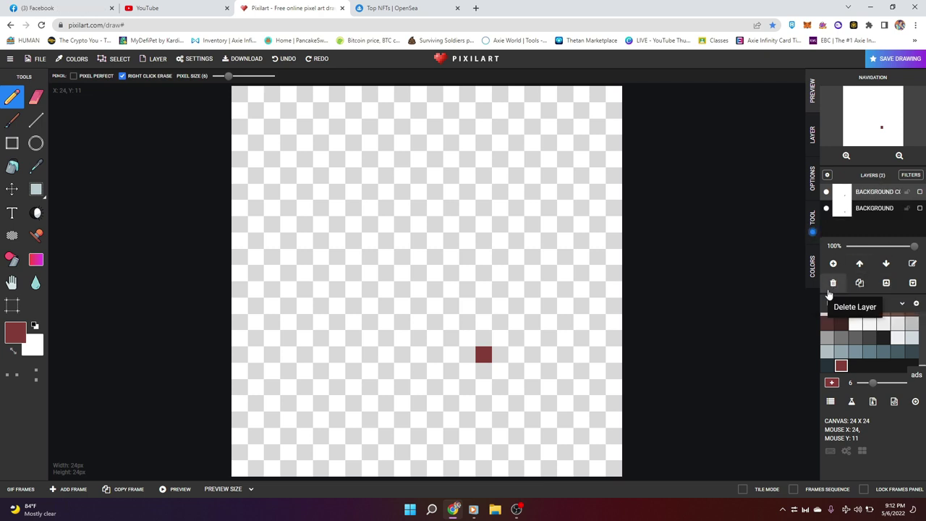
{"action": "left_click", "coordinate": [832, 284]}
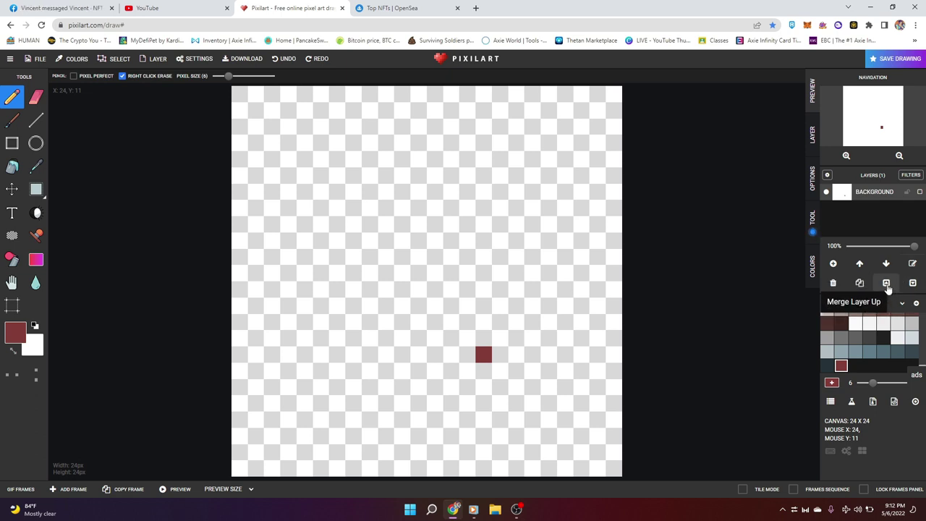
{"action": "left_click", "coordinate": [833, 264]}
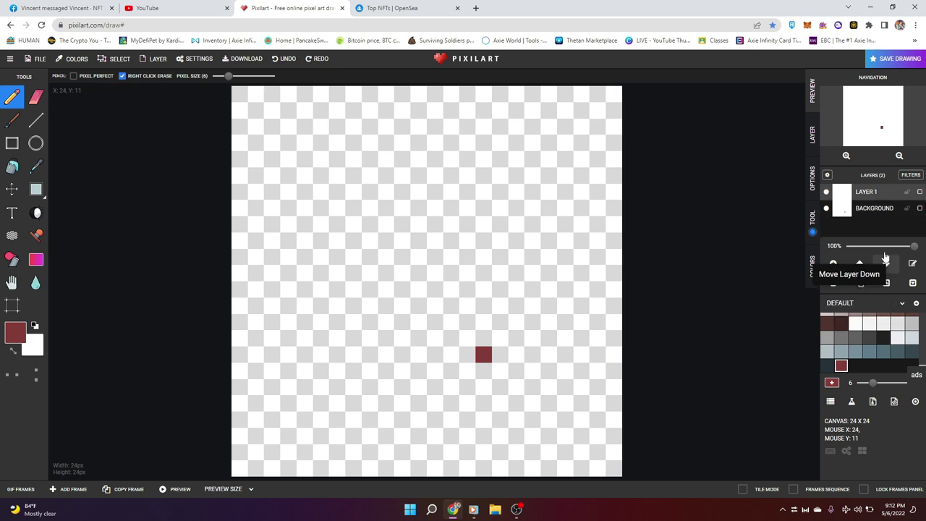
{"action": "left_click", "coordinate": [886, 283]}
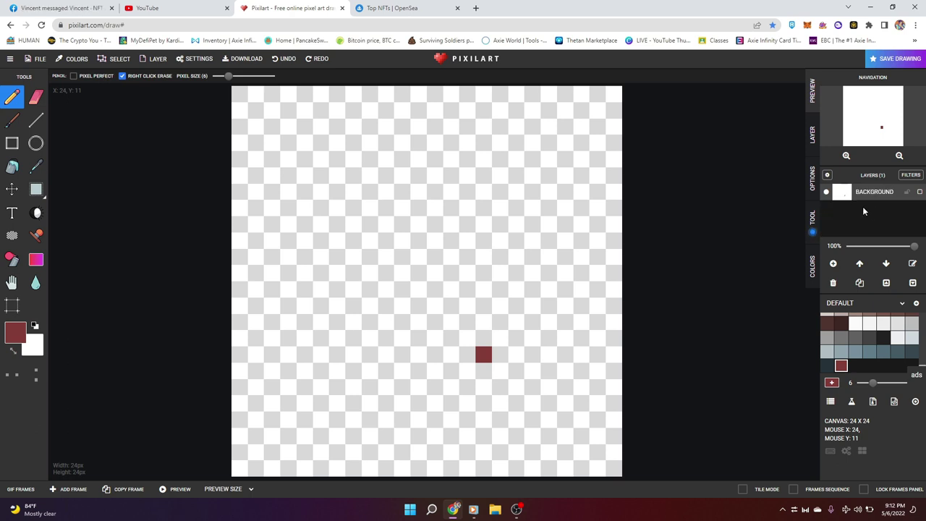
{"action": "left_click", "coordinate": [479, 347]}
{"action": "mouse_move", "coordinate": [872, 382]}
{"action": "left_mouse_down"}
{"action": "mouse_move", "coordinate": [889, 383]}
{"action": "mouse_move", "coordinate": [857, 384]}
{"action": "left_mouse_up"}
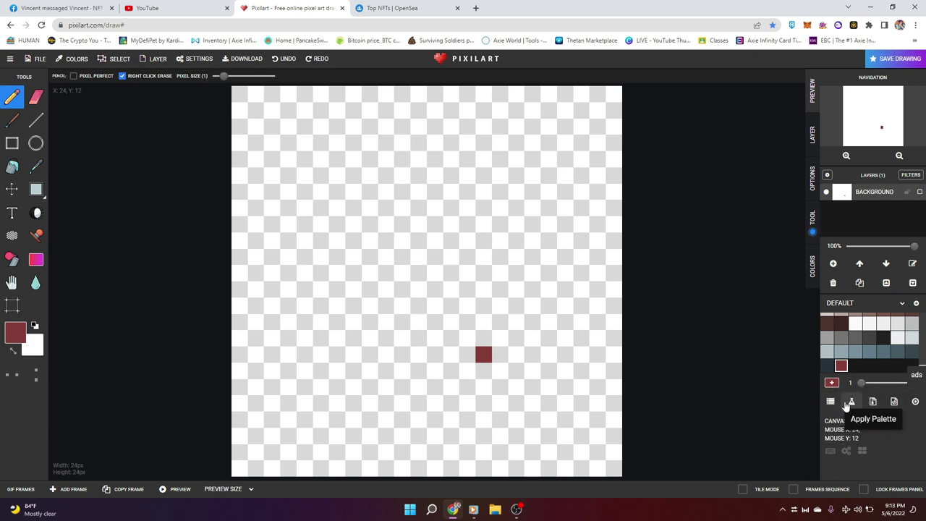
- Browse the library of shared colour palettes, then close it
{"action": "left_click", "coordinate": [831, 402]}
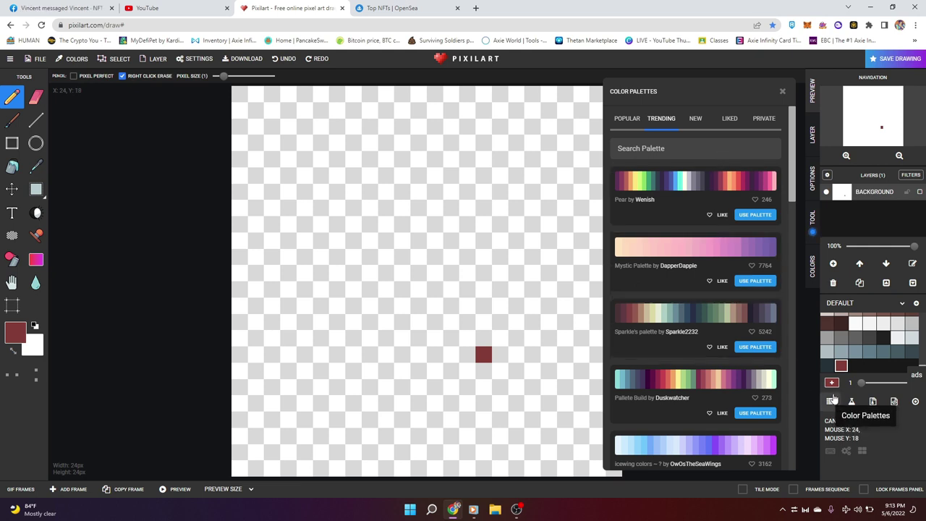
{"action": "left_click", "coordinate": [781, 93]}
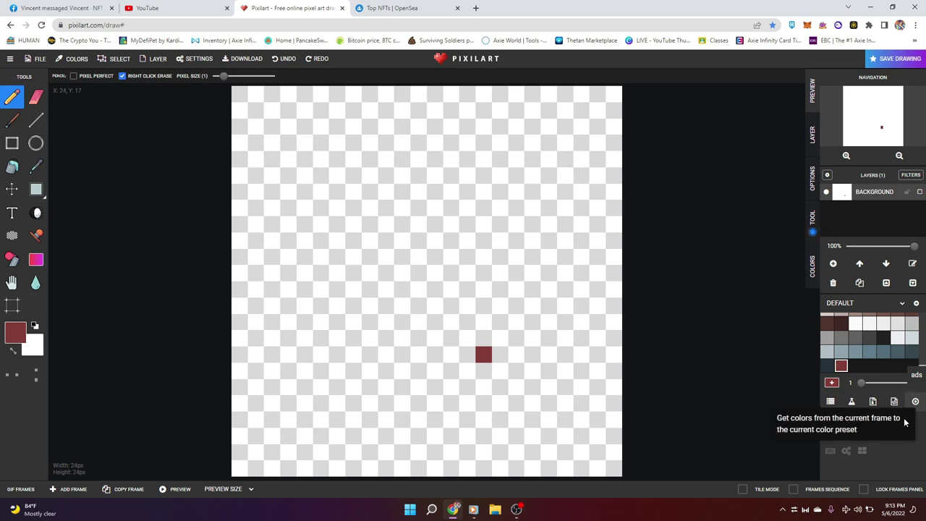
- Toggle Tile Mode on and off, then erase the single dark-red pixel
{"action": "left_click", "coordinate": [743, 490]}
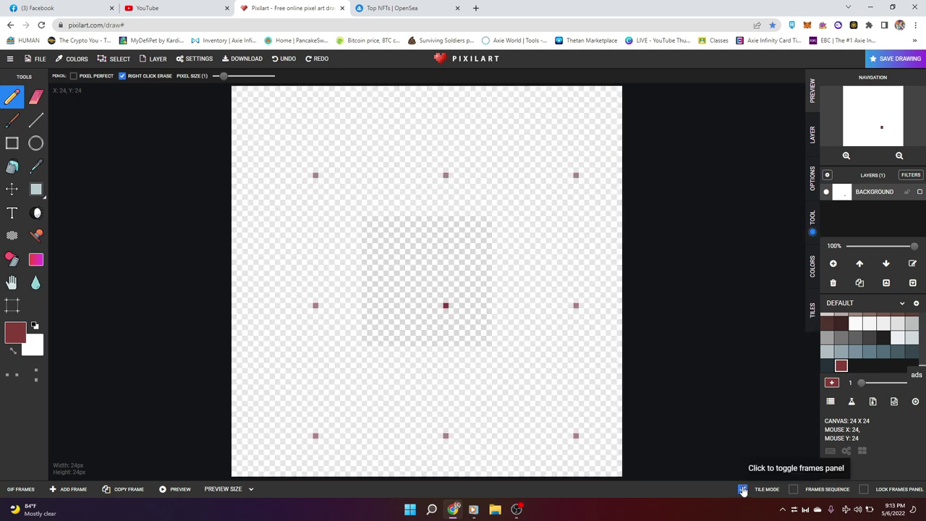
{"action": "left_click", "coordinate": [743, 490]}
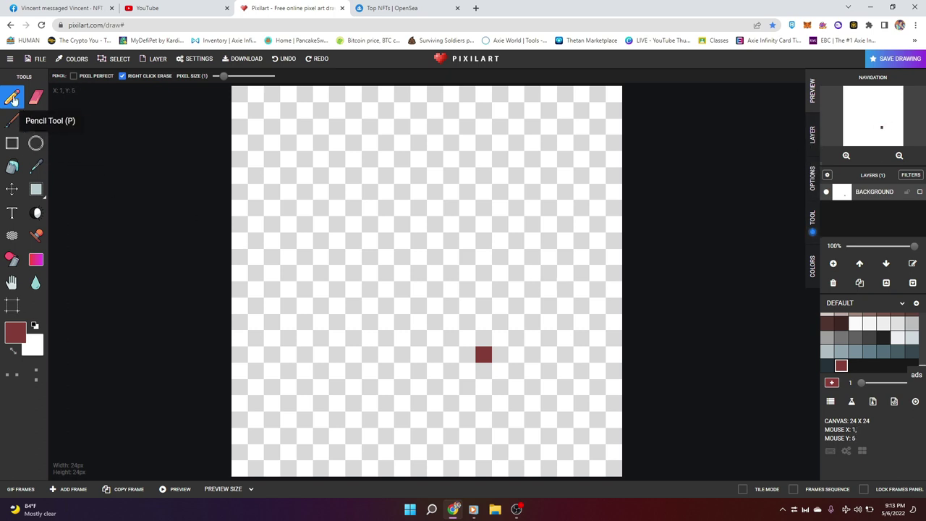
{"action": "left_click", "coordinate": [36, 97]}
{"action": "left_click", "coordinate": [480, 356]}
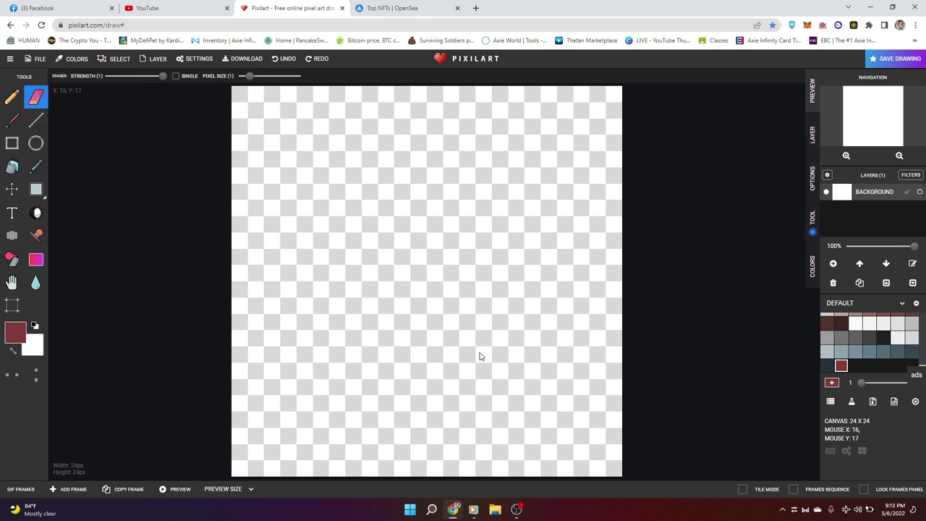
{"action": "left_click", "coordinate": [11, 97]}
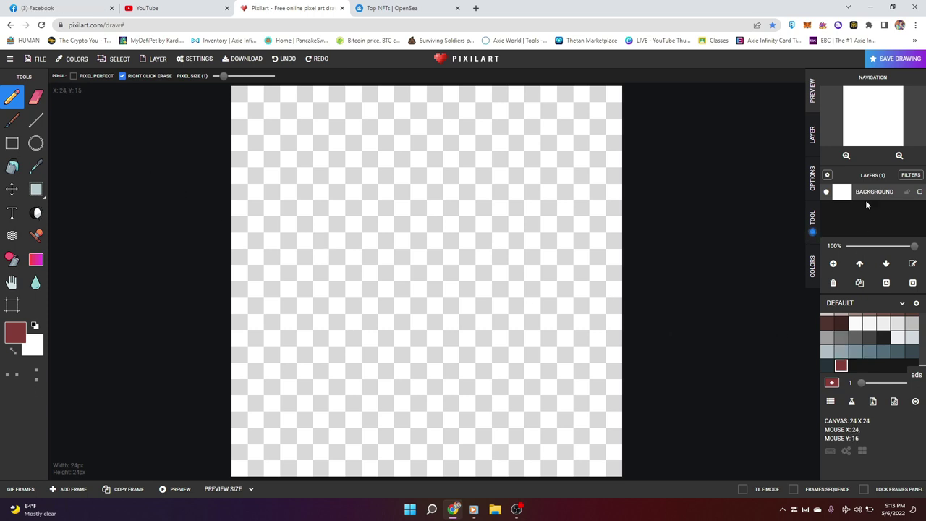
- Fill the whole canvas blue-grey using a 24-pixel brush, then reset it to 1
{"action": "scroll", "coordinate": [872, 367], "scroll_direction": "down", "scroll_amount": 3}
{"action": "scroll", "coordinate": [861, 359], "scroll_direction": "up", "scroll_amount": 3}
{"action": "left_click", "coordinate": [841, 351]}
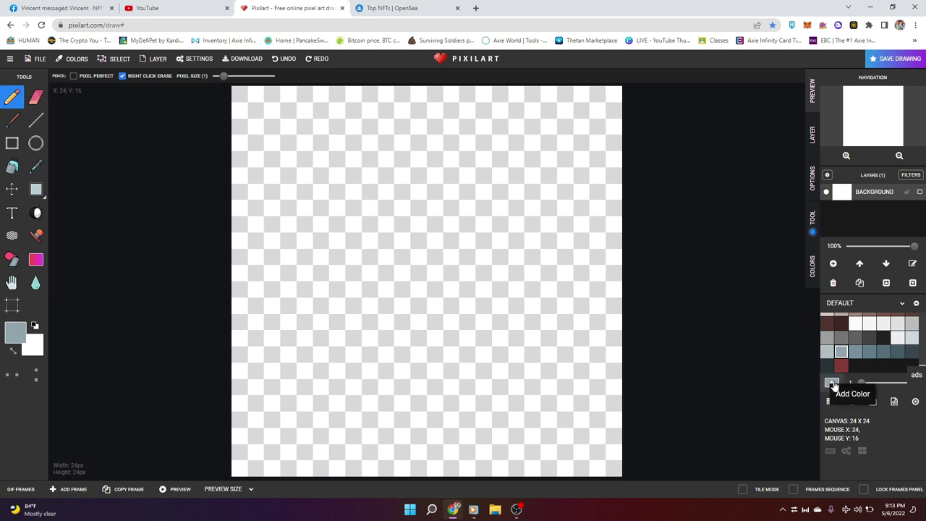
{"action": "left_click_drag", "start_coordinate": [863, 385], "coordinate": [908, 383]}
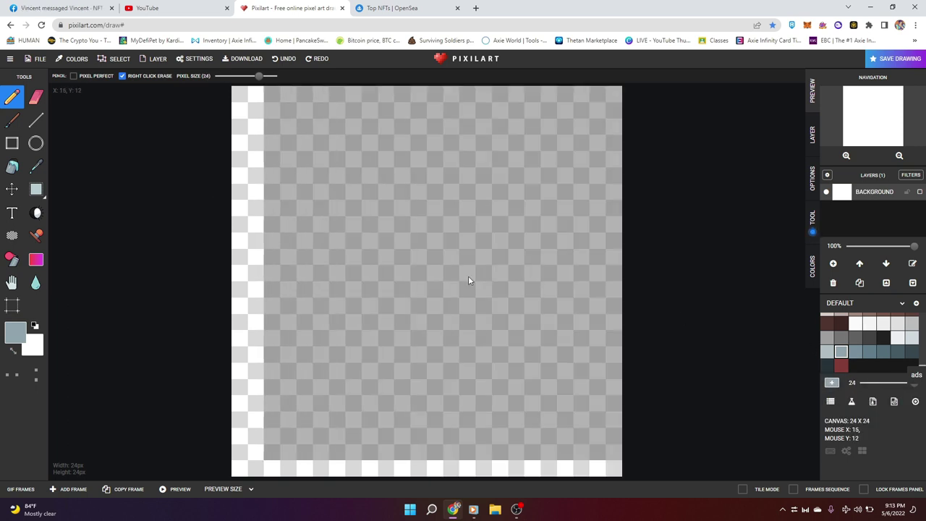
{"action": "left_click", "coordinate": [438, 294]}
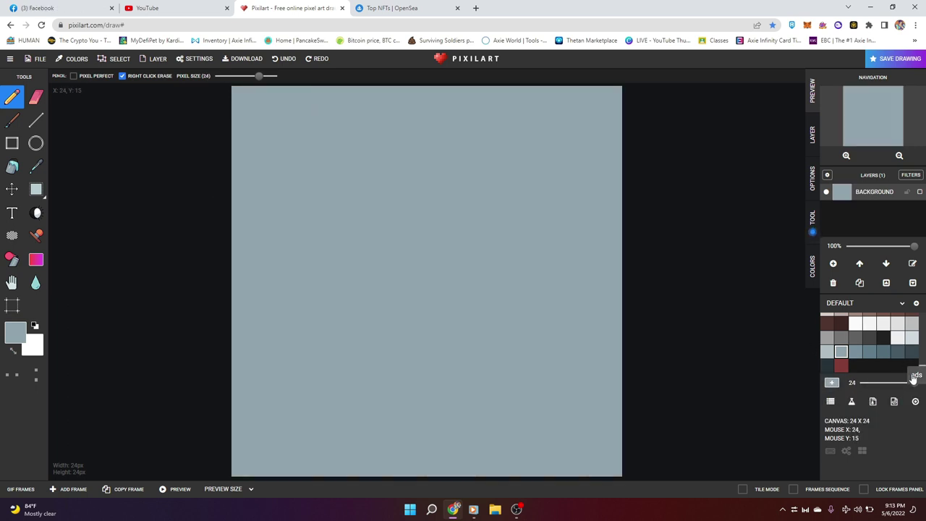
{"action": "left_click_drag", "start_coordinate": [908, 383], "coordinate": [859, 383]}
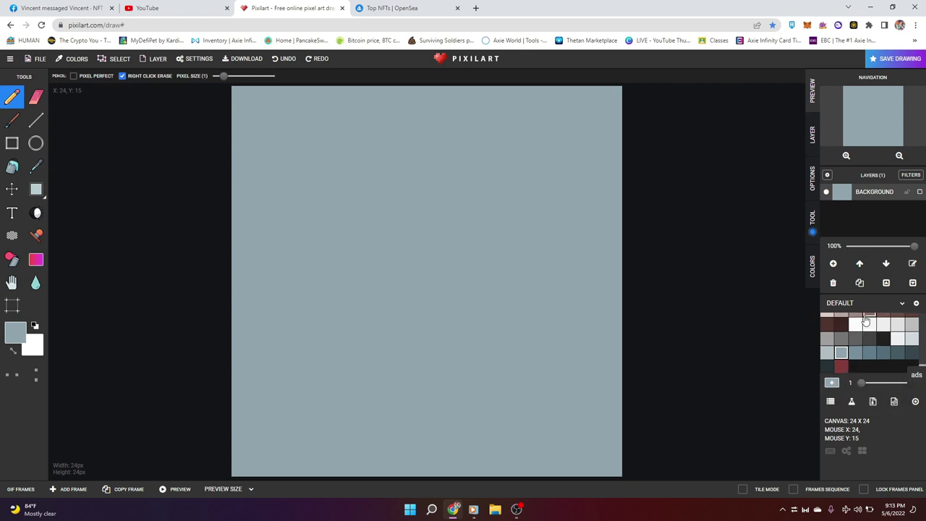
- Pick black and add a new layer above the background layer
{"action": "scroll", "coordinate": [851, 354], "scroll_direction": "up", "scroll_amount": 3}
{"action": "left_click", "coordinate": [827, 321]}
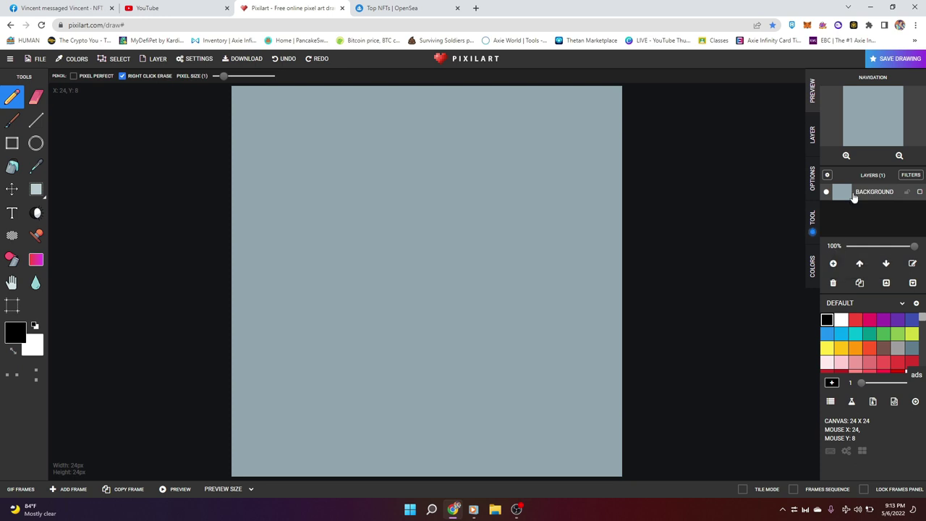
{"action": "left_click", "coordinate": [832, 265]}
{"action": "left_click", "coordinate": [870, 215]}
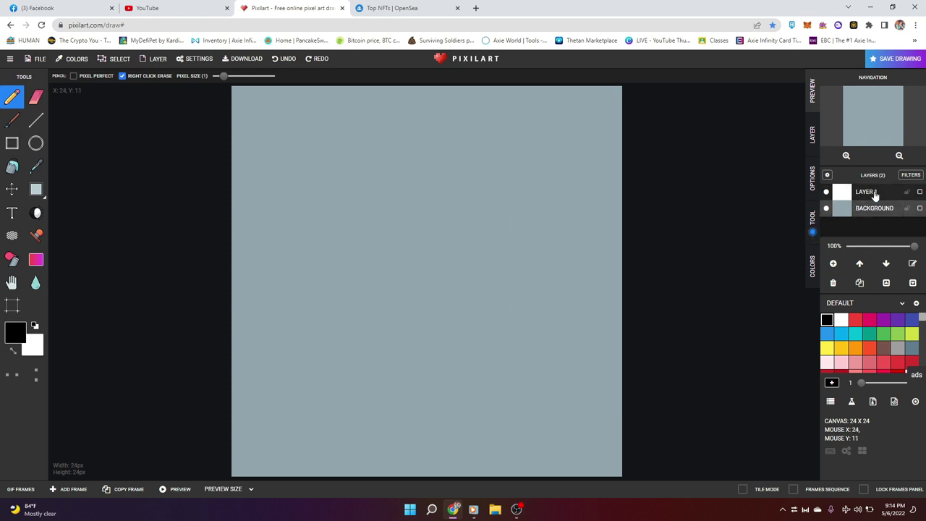
- On Layer 1, draw the black shoulder outline along the bottom of the canvas
{"action": "left_click", "coordinate": [874, 194]}
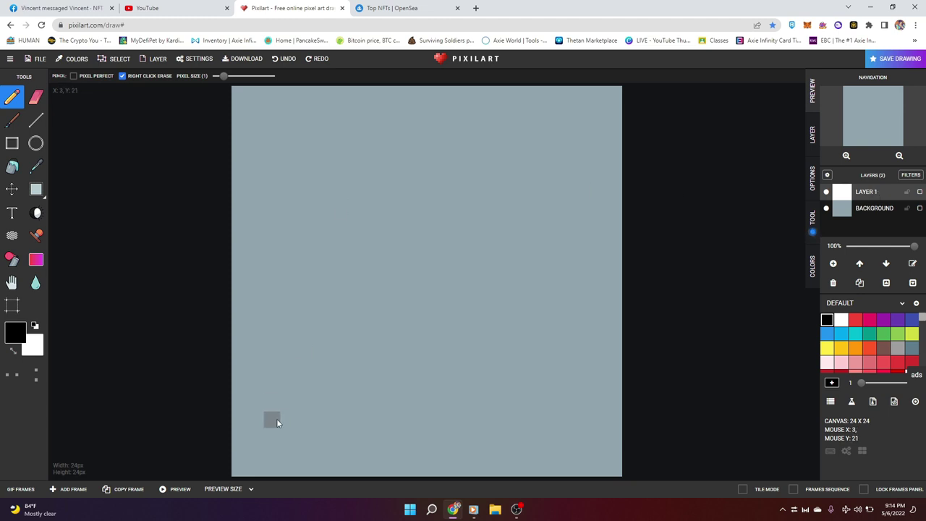
{"action": "left_click_drag", "start_coordinate": [273, 436], "coordinate": [273, 470]}
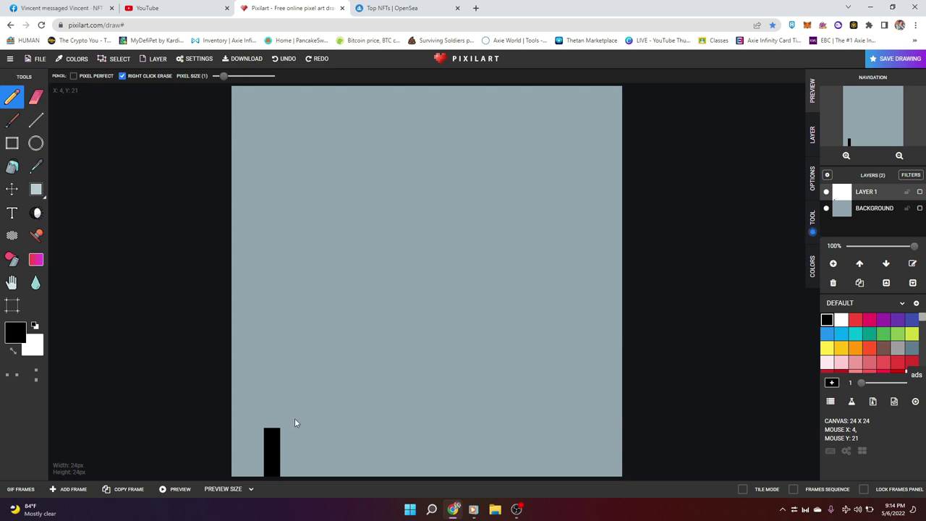
{"action": "left_click", "coordinate": [289, 419]}
{"action": "left_click", "coordinate": [304, 405]}
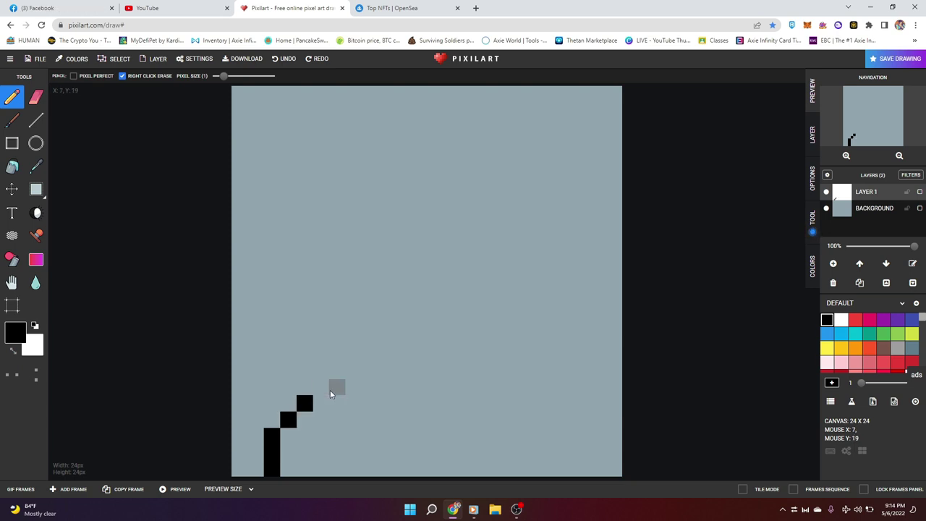
{"action": "left_click_drag", "start_coordinate": [337, 388], "coordinate": [370, 387]}
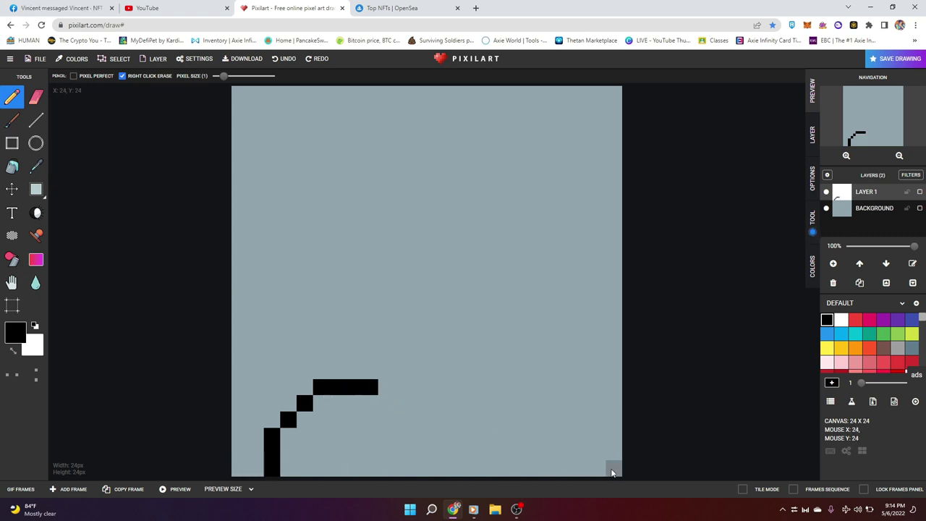
{"action": "mouse_move", "coordinate": [580, 468]}
{"action": "left_mouse_down"}
{"action": "mouse_move", "coordinate": [581, 450]}
{"action": "mouse_move", "coordinate": [548, 404]}
{"action": "mouse_move", "coordinate": [465, 389]}
{"action": "left_mouse_up"}
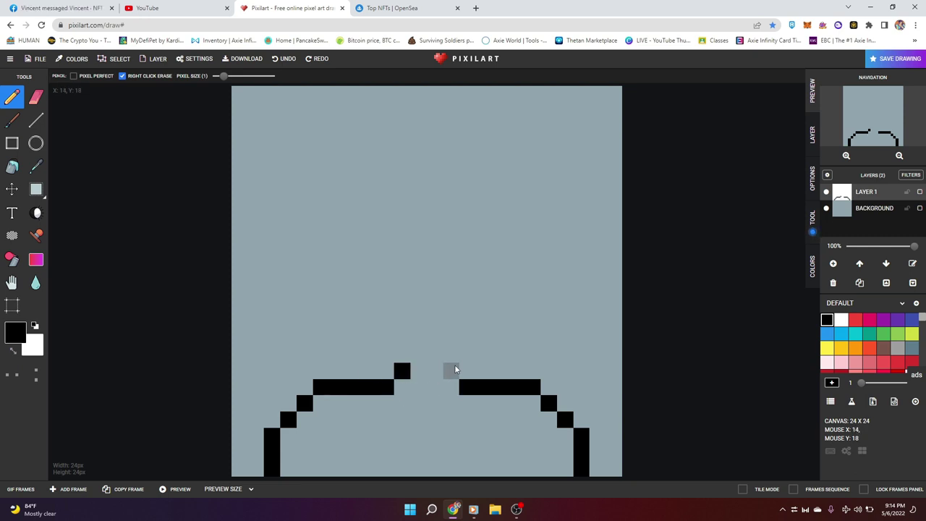
- Draw the neck lines and the left side of the head outline, undoing mistakes
{"action": "mouse_move", "coordinate": [455, 369]}
{"action": "left_mouse_down"}
{"action": "mouse_move", "coordinate": [449, 353]}
{"action": "mouse_move", "coordinate": [402, 337]}
{"action": "mouse_move", "coordinate": [459, 337]}
{"action": "mouse_move", "coordinate": [382, 335]}
{"action": "left_mouse_up"}
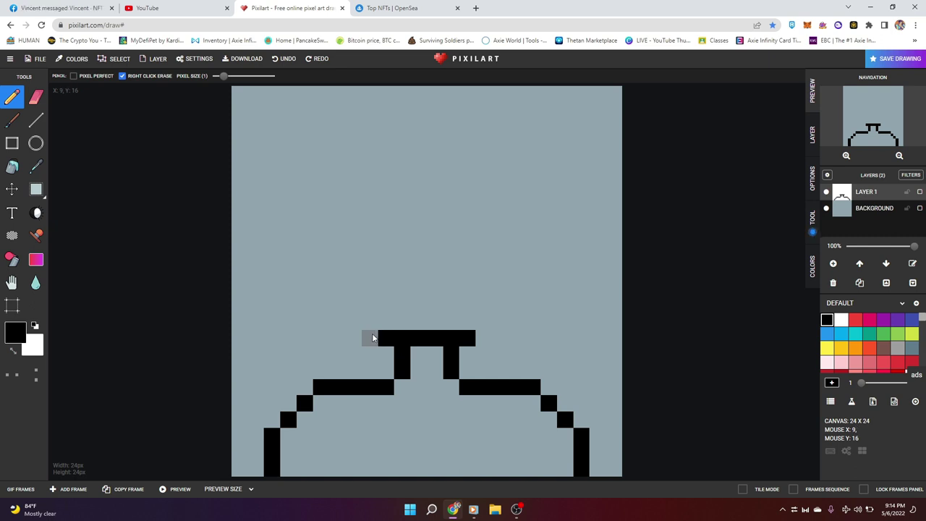
{"action": "left_click", "coordinate": [351, 318]}
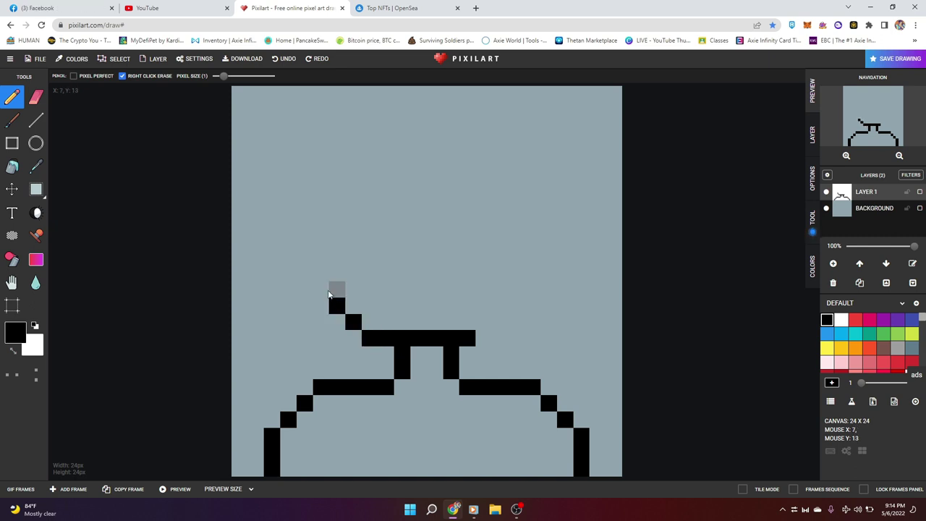
{"action": "mouse_move", "coordinate": [336, 303]}
{"action": "left_mouse_down"}
{"action": "mouse_move", "coordinate": [307, 245]}
{"action": "mouse_move", "coordinate": [320, 207]}
{"action": "left_mouse_up"}
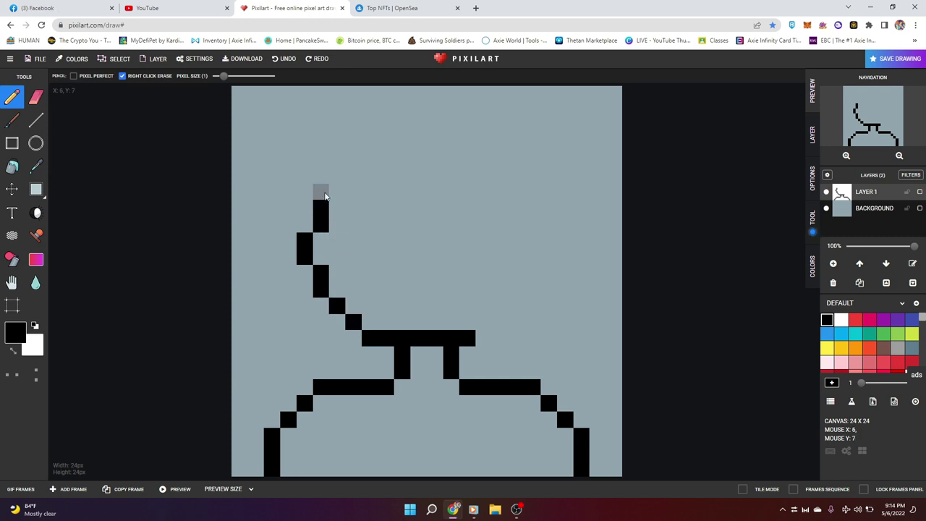
{"action": "left_click", "coordinate": [353, 175]}
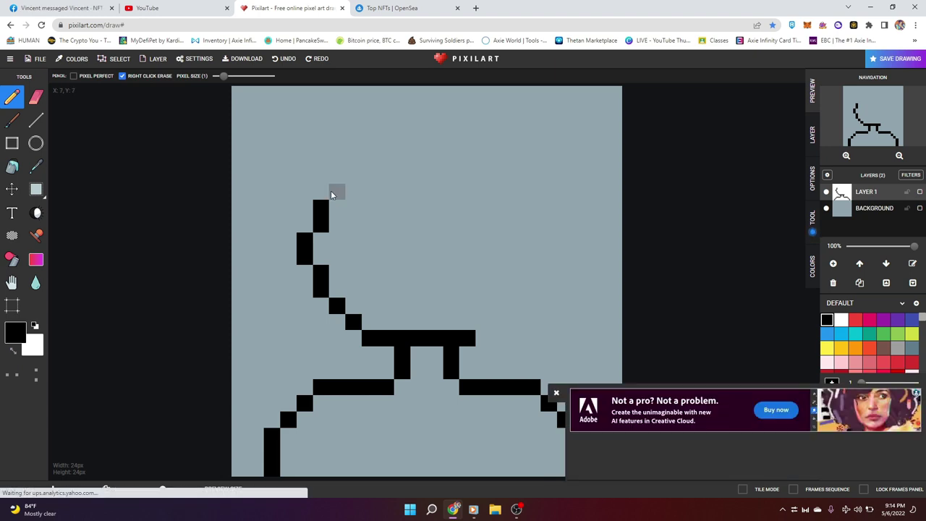
{"action": "key", "text": "ctrl+z"}
{"action": "key", "text": "ctrl+z"}
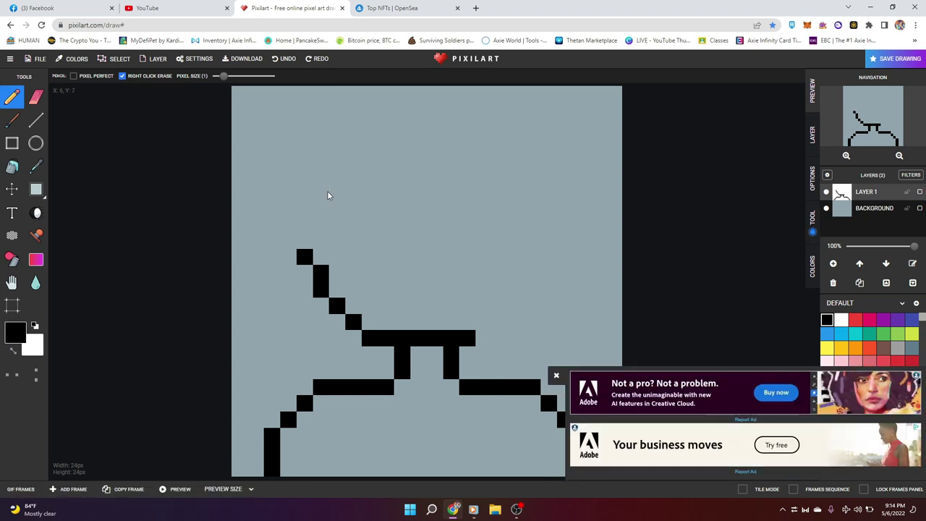
{"action": "key", "text": "ctrl+z"}
{"action": "key", "text": "ctrl+z"}
{"action": "key", "text": "ctrl+z"}
{"action": "key", "text": "ctrl+z"}
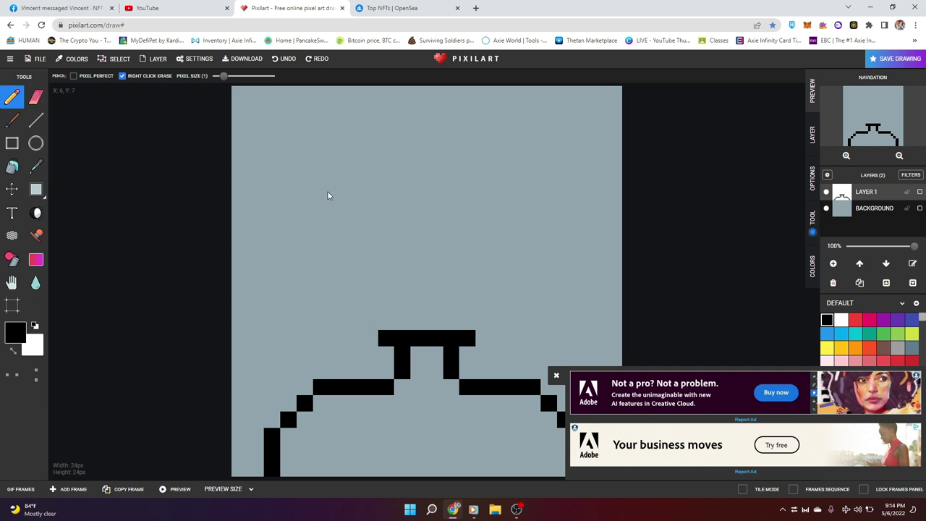
{"action": "left_click", "coordinate": [556, 375]}
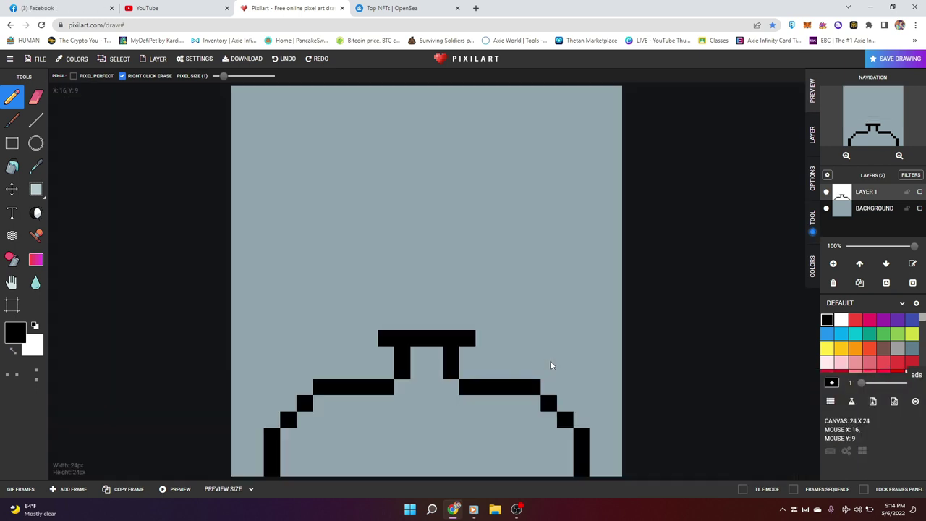
{"action": "mouse_move", "coordinate": [370, 321]}
{"action": "left_mouse_down"}
{"action": "mouse_move", "coordinate": [320, 256]}
{"action": "mouse_move", "coordinate": [320, 224]}
{"action": "mouse_move", "coordinate": [335, 231]}
{"action": "mouse_move", "coordinate": [337, 190]}
{"action": "left_mouse_up"}
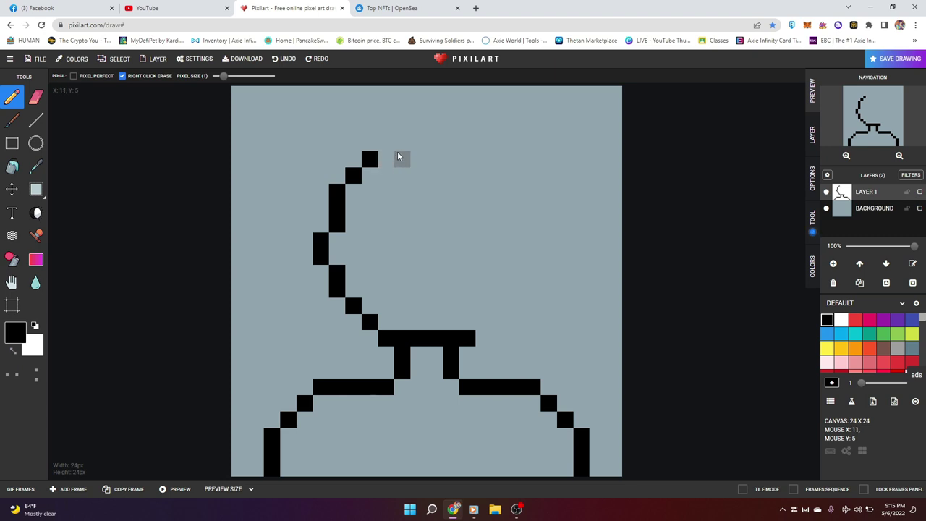
{"action": "left_click_drag", "start_coordinate": [384, 142], "coordinate": [464, 154]}
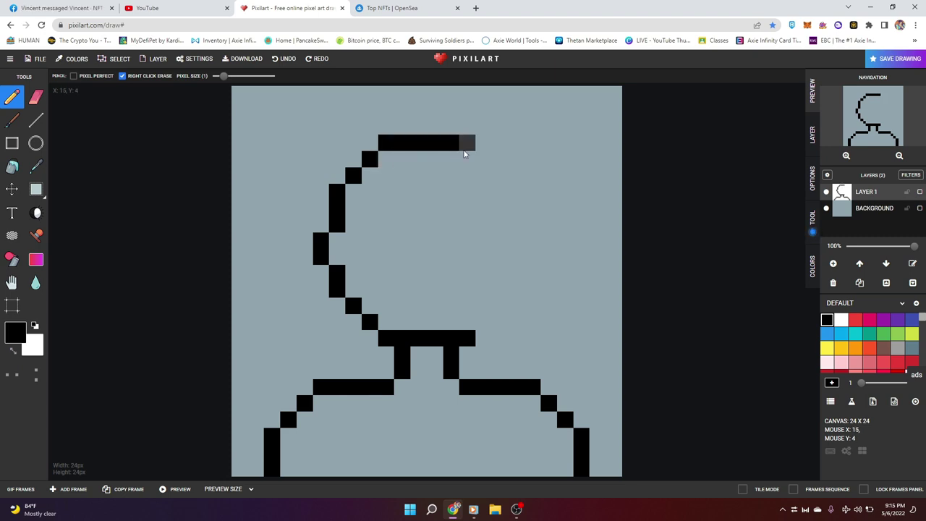
{"action": "key", "text": "ctrl+z"}
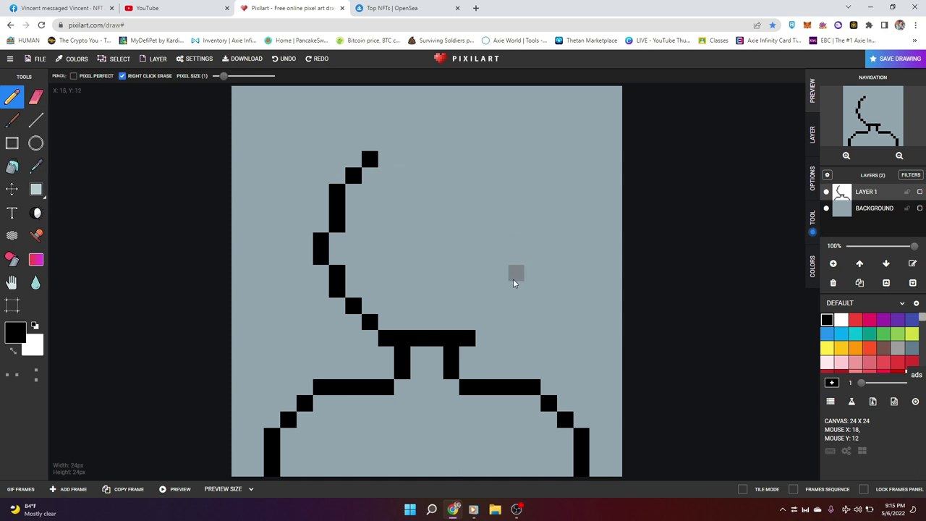
- Draw the curved right side and flat top of the head outline, then add a layer
{"action": "left_click", "coordinate": [484, 324]}
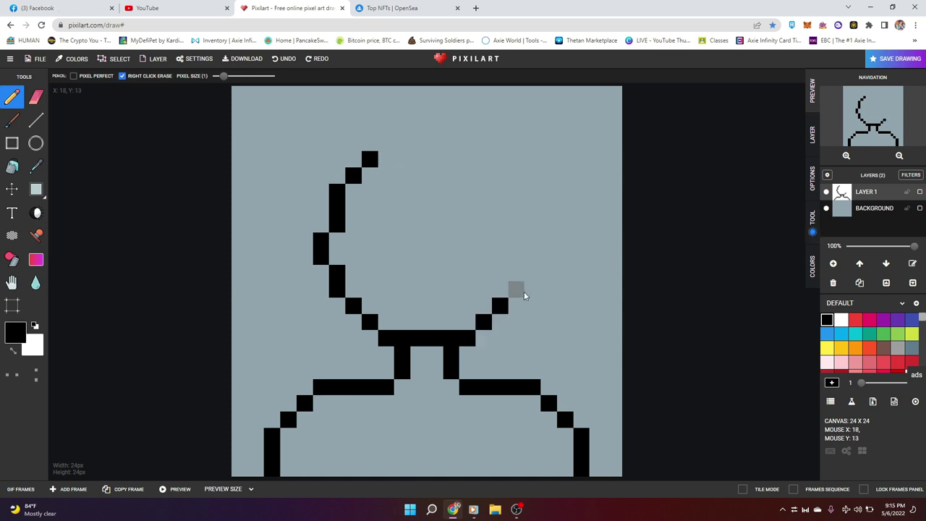
{"action": "left_click_drag", "start_coordinate": [517, 289], "coordinate": [535, 264]}
{"action": "left_click", "coordinate": [516, 224]}
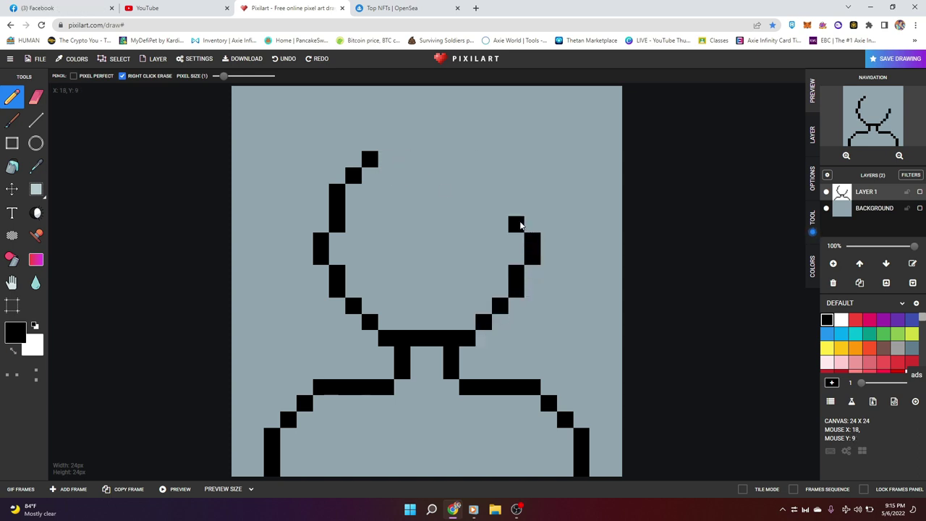
{"action": "left_click", "coordinate": [519, 193]}
{"action": "left_click", "coordinate": [516, 208]}
{"action": "left_click", "coordinate": [499, 175]}
{"action": "left_click", "coordinate": [484, 158]}
{"action": "left_click_drag", "start_coordinate": [394, 155], "coordinate": [455, 145]}
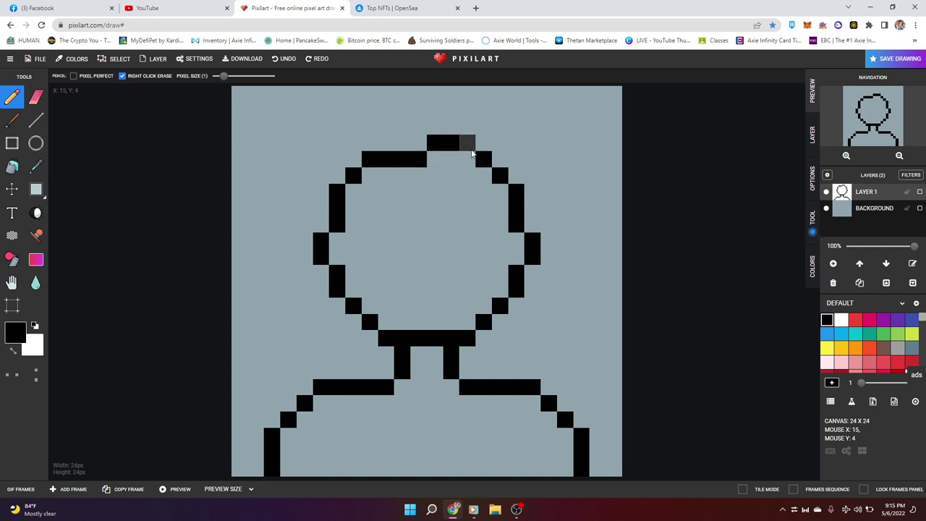
{"action": "key", "text": "ctrl+z"}
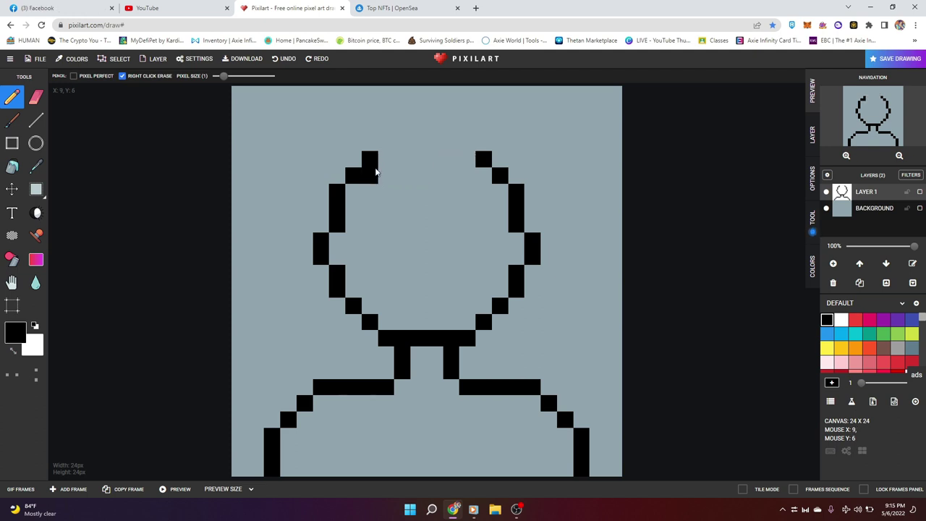
{"action": "left_click_drag", "start_coordinate": [380, 160], "coordinate": [485, 158]}
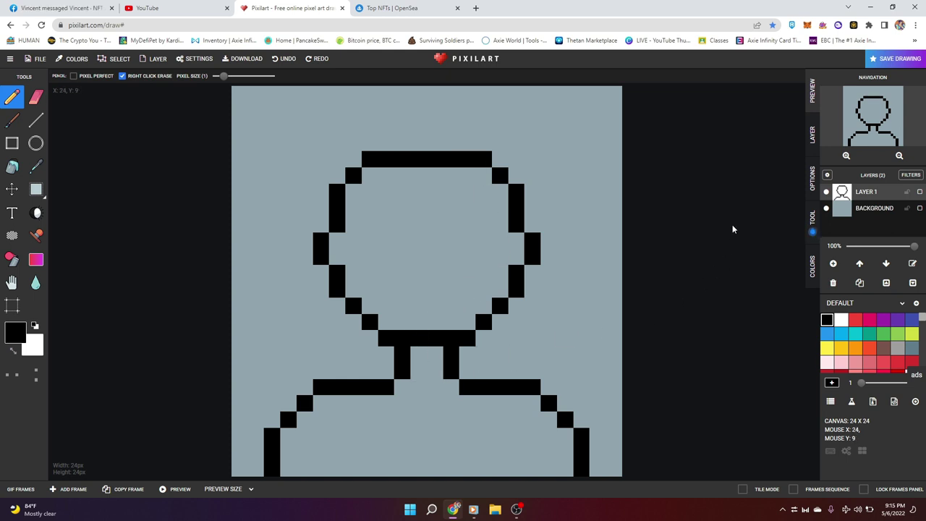
{"action": "left_click", "coordinate": [832, 264]}
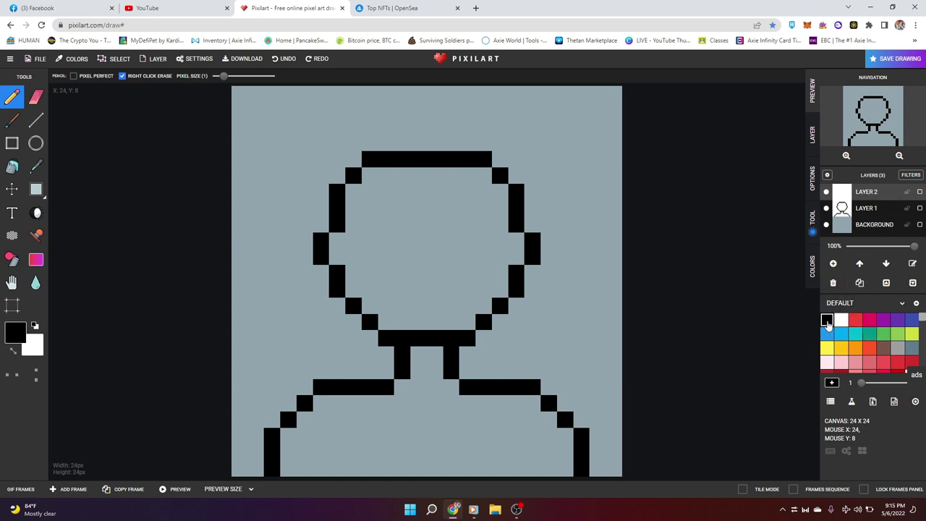
- Fill the shoulders solid black and paint red collar pieces below the neck
{"action": "mouse_move", "coordinate": [289, 438]}
{"action": "left_mouse_down"}
{"action": "mouse_move", "coordinate": [288, 469]}
{"action": "mouse_move", "coordinate": [516, 469]}
{"action": "left_mouse_up"}
{"action": "mouse_move", "coordinate": [564, 420]}
{"action": "left_mouse_down"}
{"action": "mouse_move", "coordinate": [564, 474]}
{"action": "mouse_move", "coordinate": [541, 448]}
{"action": "left_mouse_up"}
{"action": "mouse_move", "coordinate": [391, 460]}
{"action": "left_mouse_down"}
{"action": "mouse_move", "coordinate": [304, 434]}
{"action": "mouse_move", "coordinate": [531, 455]}
{"action": "mouse_move", "coordinate": [550, 424]}
{"action": "mouse_move", "coordinate": [525, 444]}
{"action": "mouse_move", "coordinate": [302, 423]}
{"action": "mouse_move", "coordinate": [506, 422]}
{"action": "mouse_move", "coordinate": [326, 406]}
{"action": "mouse_move", "coordinate": [519, 410]}
{"action": "mouse_move", "coordinate": [469, 405]}
{"action": "left_mouse_up"}
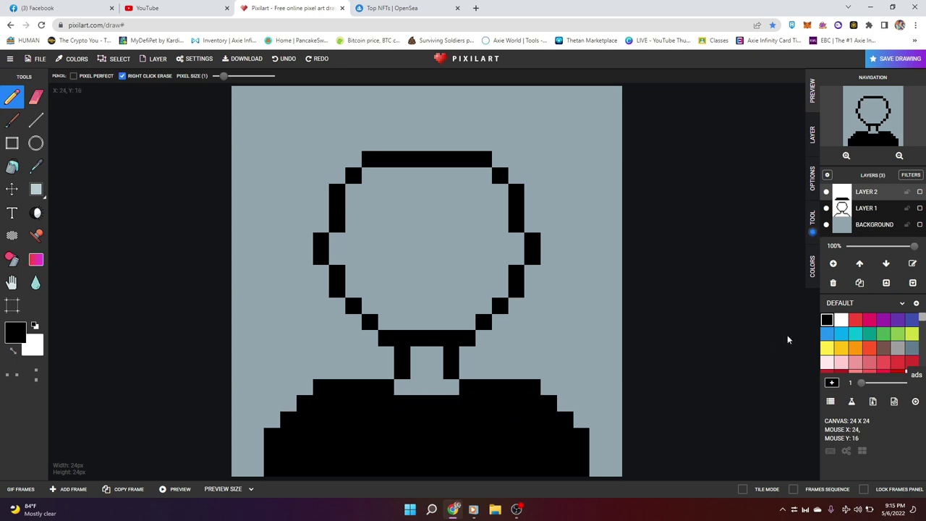
{"action": "left_click", "coordinate": [855, 321]}
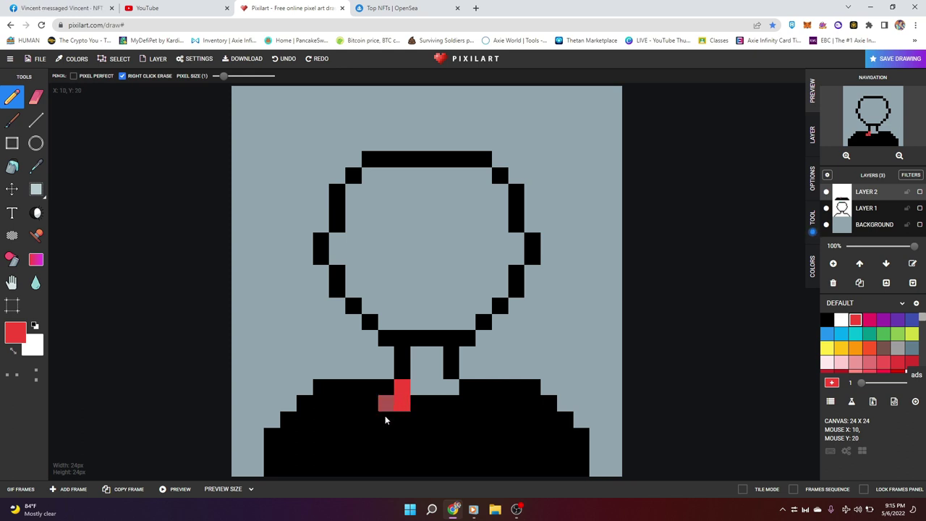
{"action": "left_click_drag", "start_coordinate": [385, 418], "coordinate": [386, 431]}
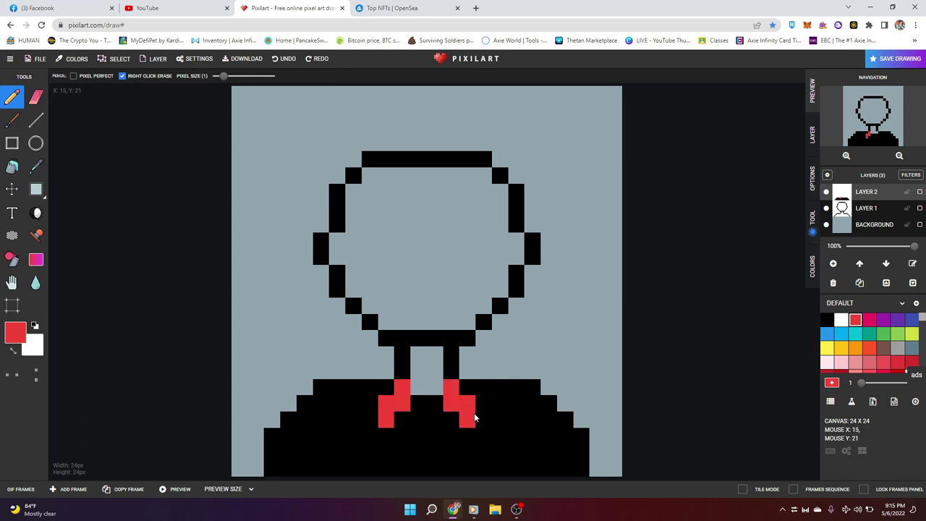
- Paint a white shirt front between the red collar pieces
{"action": "left_click", "coordinate": [840, 320]}
{"action": "left_click", "coordinate": [419, 387]}
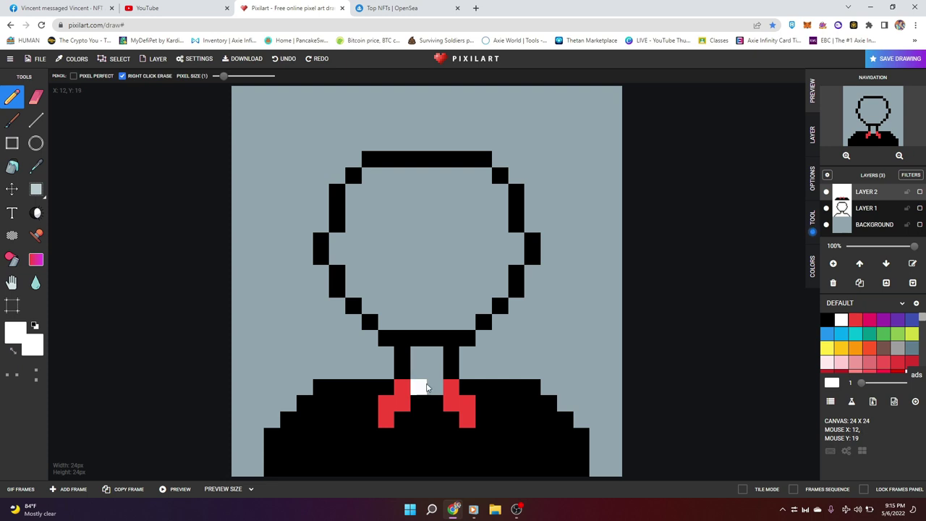
{"action": "left_click", "coordinate": [420, 403]}
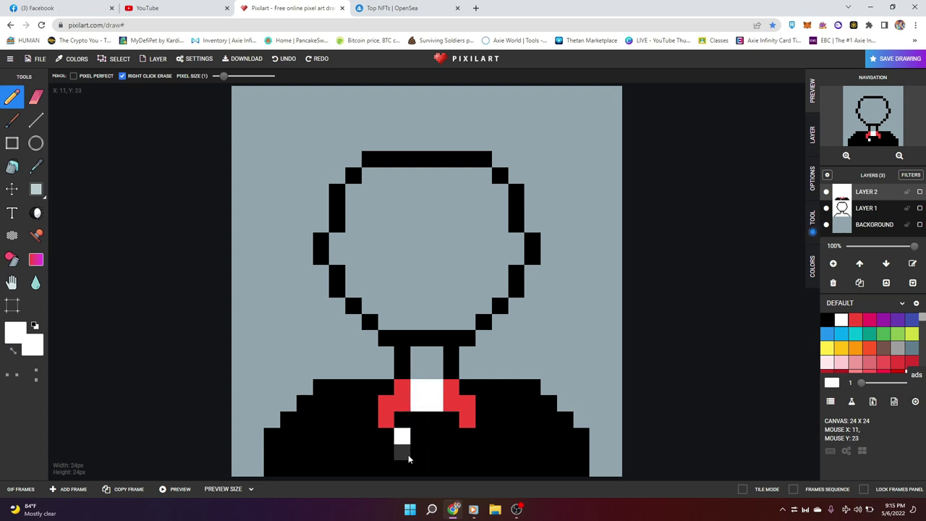
{"action": "left_click_drag", "start_coordinate": [416, 463], "coordinate": [435, 452]}
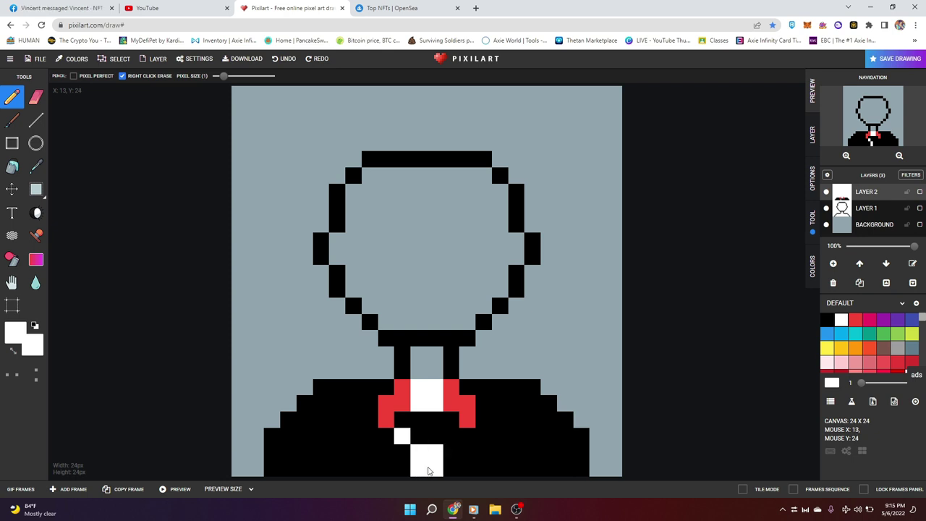
{"action": "left_click", "coordinate": [450, 436]}
{"action": "mouse_move", "coordinate": [413, 424]}
{"action": "left_mouse_down"}
{"action": "mouse_move", "coordinate": [418, 436]}
{"action": "mouse_move", "coordinate": [405, 420]}
{"action": "mouse_move", "coordinate": [441, 428]}
{"action": "left_mouse_up"}
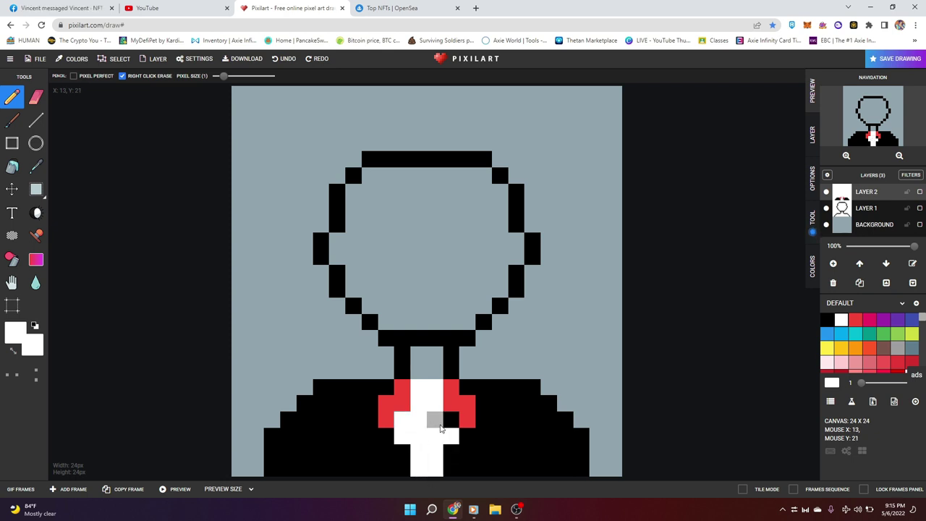
- Trim the lower shirt sides black so the white shirt forms a cross
{"action": "left_click", "coordinate": [827, 319]}
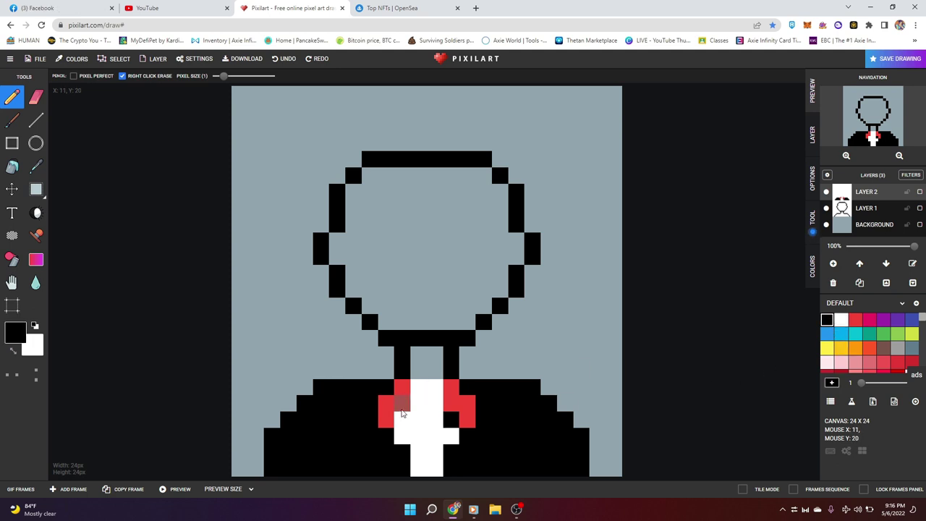
{"action": "left_click", "coordinate": [840, 319]}
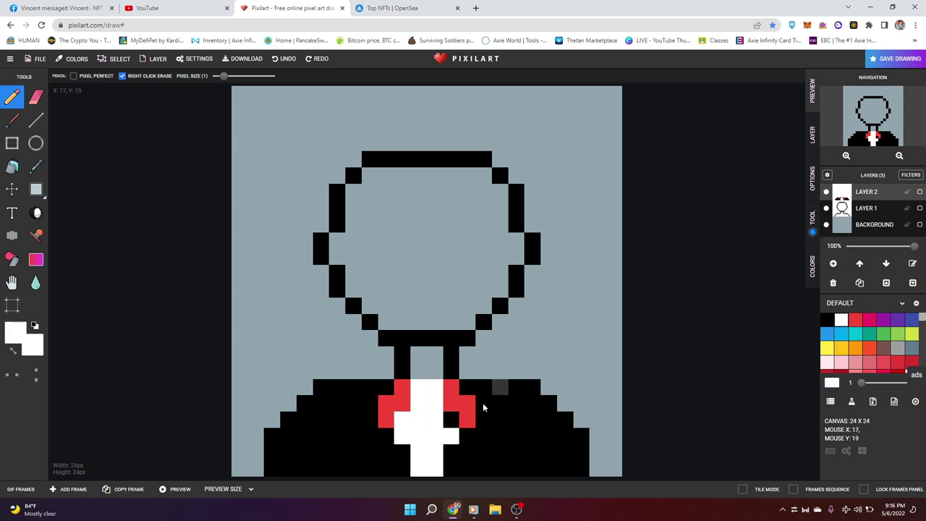
{"action": "left_click", "coordinate": [446, 427]}
{"action": "left_click", "coordinate": [826, 319]}
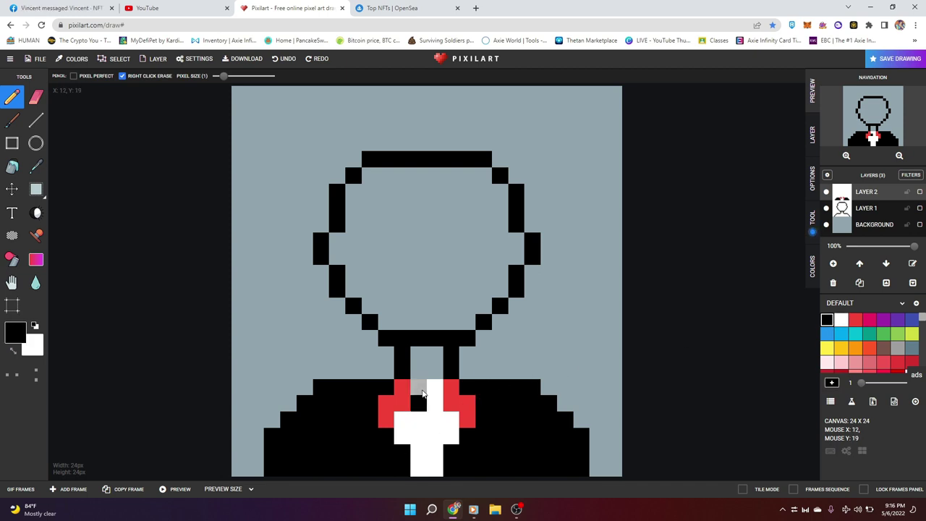
{"action": "left_click_drag", "start_coordinate": [422, 393], "coordinate": [435, 405]}
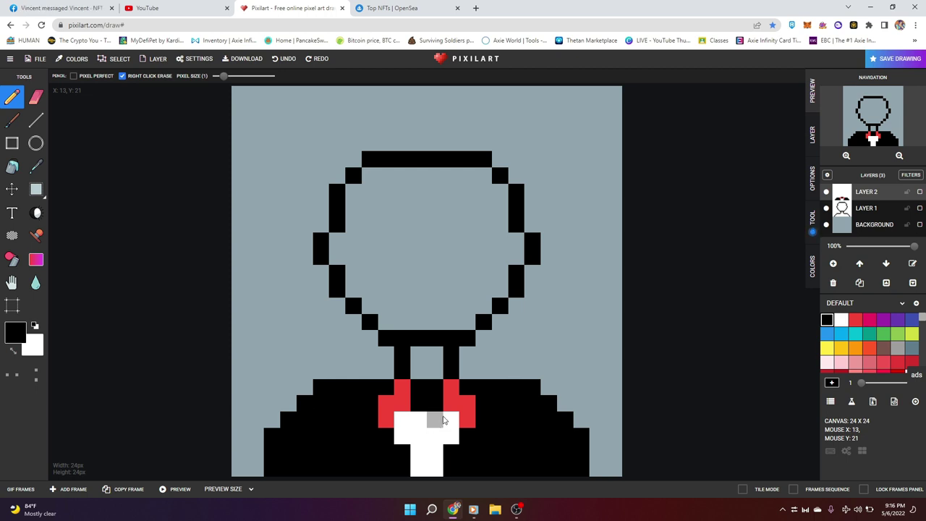
{"action": "key", "text": "ctrl+z"}
{"action": "key", "text": "ctrl+z"}
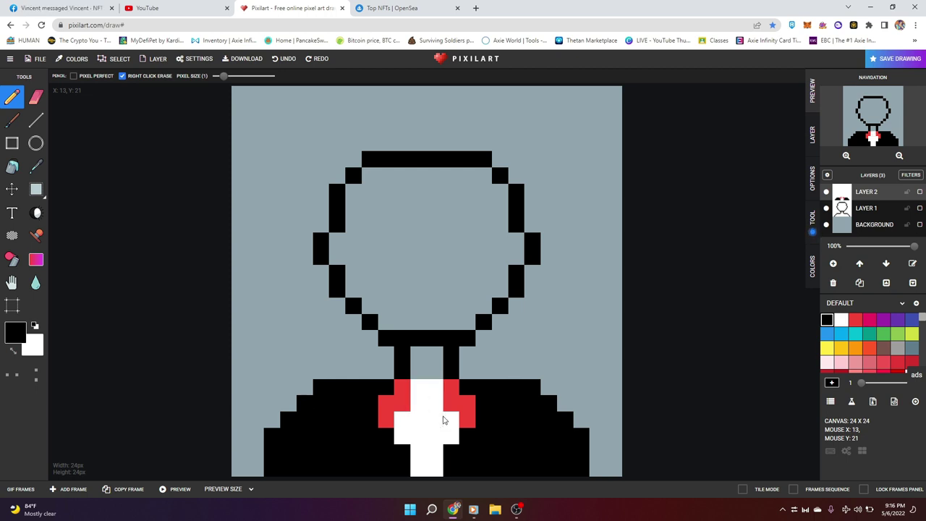
{"action": "mouse_move", "coordinate": [418, 468]}
{"action": "left_mouse_down"}
{"action": "mouse_move", "coordinate": [449, 470]}
{"action": "mouse_move", "coordinate": [449, 453]}
{"action": "left_mouse_up"}
{"action": "left_click", "coordinate": [418, 452]}
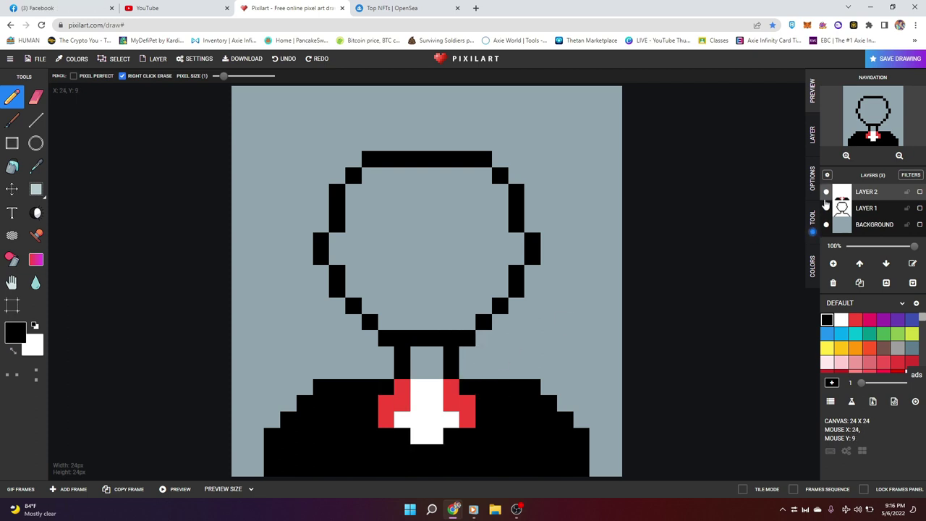
- On a new layer, paint two black eyes and brown eyebrows above them
{"action": "left_click", "coordinate": [833, 263]}
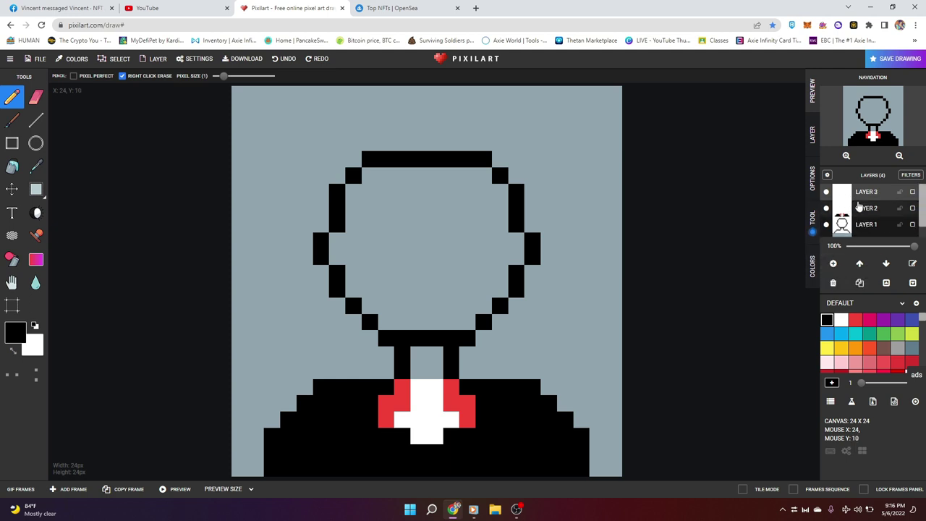
{"action": "left_click", "coordinate": [401, 240]}
{"action": "left_click", "coordinate": [450, 240]}
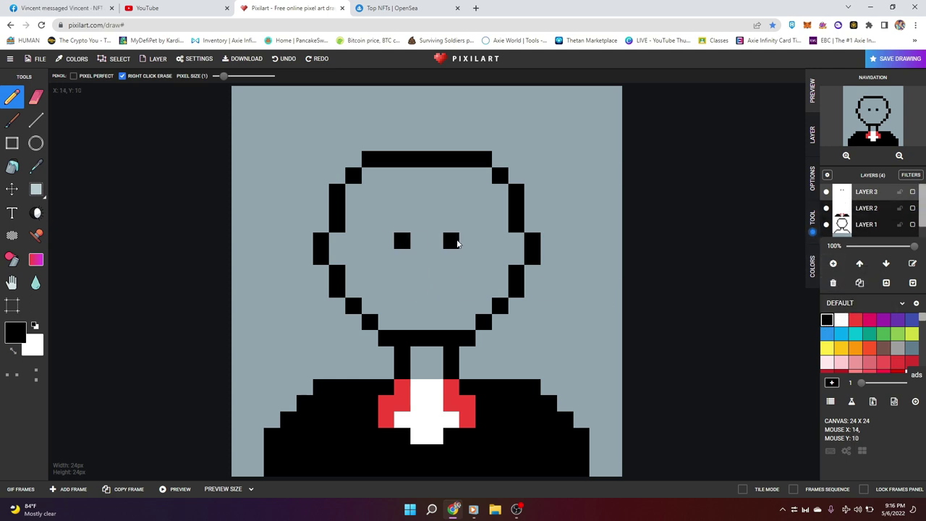
{"action": "left_click", "coordinate": [883, 348]}
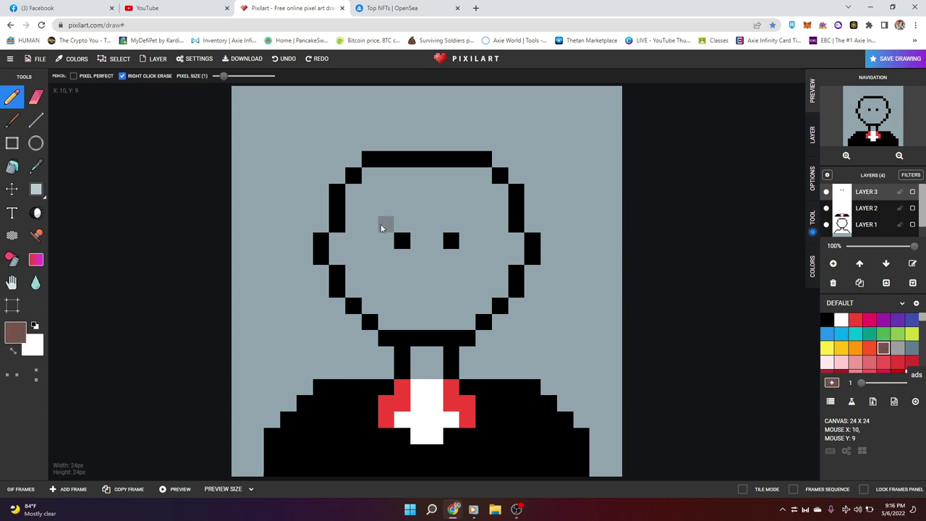
{"action": "left_click_drag", "start_coordinate": [386, 224], "coordinate": [472, 229]}
- Draw a black one-pixel nose and a straight black mouth below it
{"action": "left_click", "coordinate": [827, 319]}
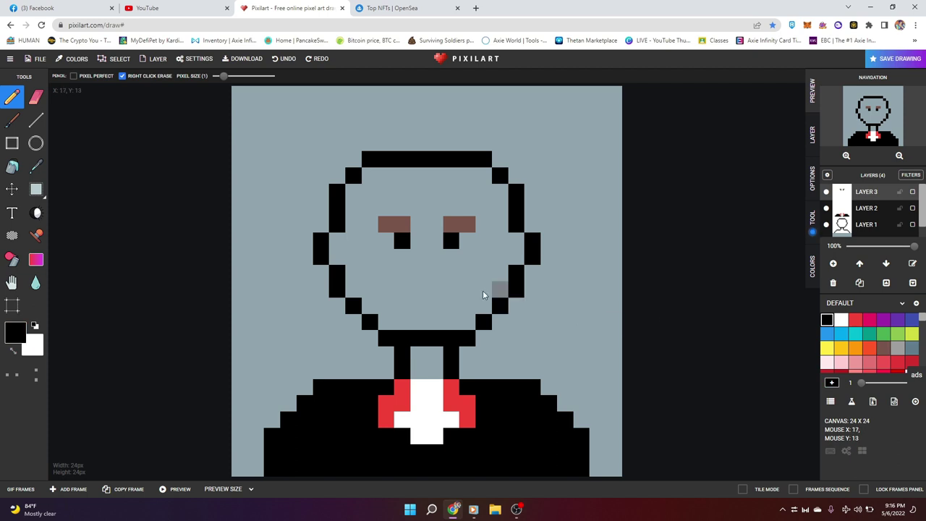
{"action": "left_click", "coordinate": [419, 273]}
{"action": "left_click_drag", "start_coordinate": [402, 305], "coordinate": [443, 309]}
{"action": "left_click", "coordinate": [451, 312]}
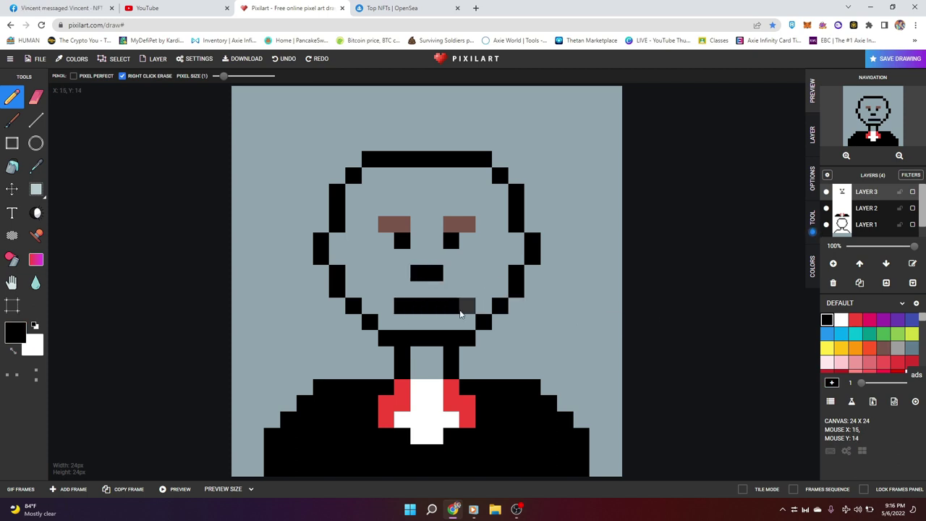
{"action": "key", "text": "ctrl+z"}
{"action": "key", "text": "ctrl+z"}
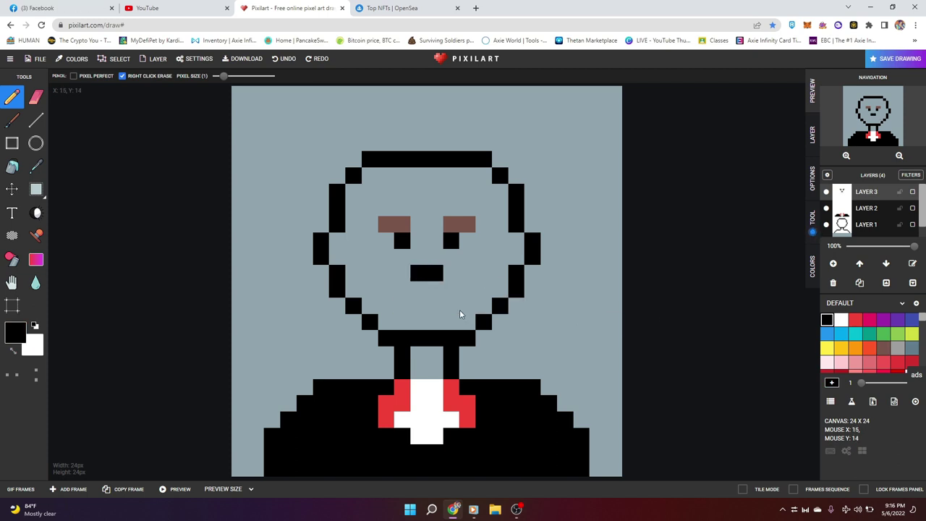
{"action": "left_click_drag", "start_coordinate": [402, 306], "coordinate": [434, 306]}
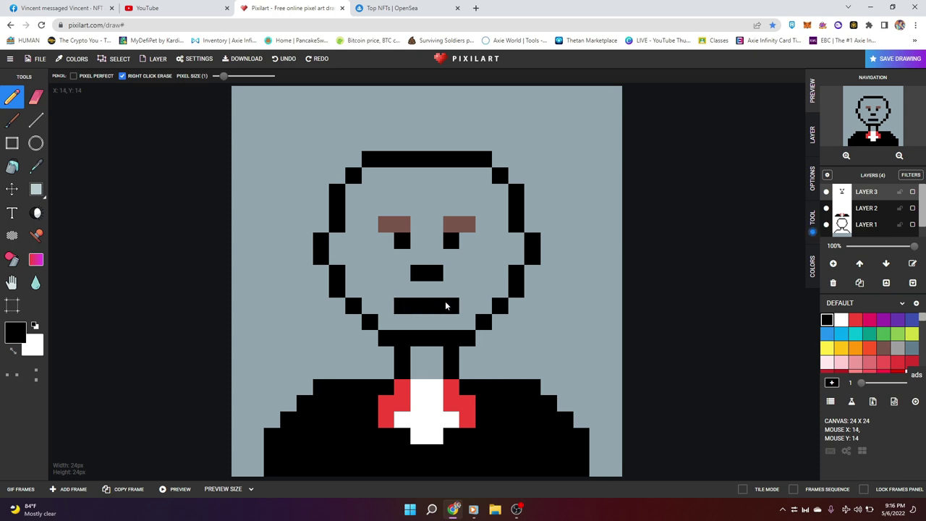
{"action": "left_click", "coordinate": [445, 306]}
{"action": "left_click", "coordinate": [839, 362]}
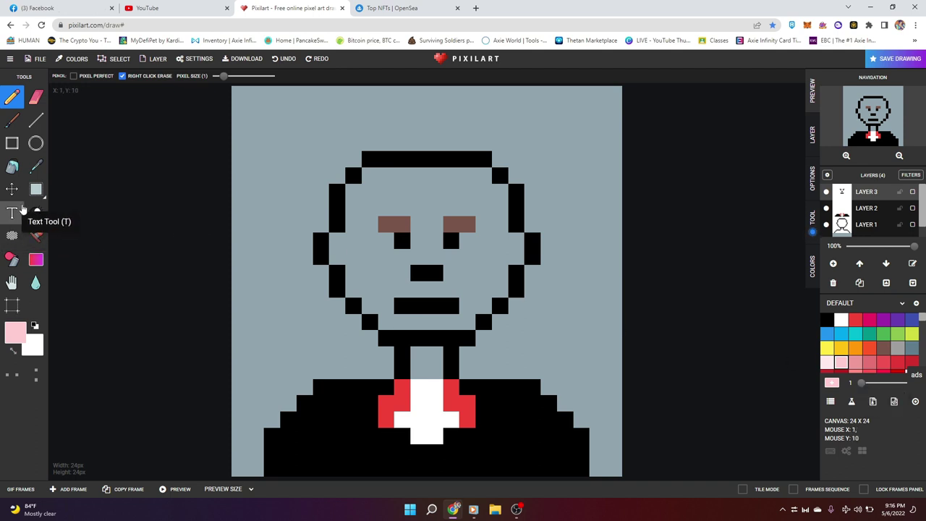
- Bucket-fill the face and neck light pink on Layer 1, undoing an accidental background fill
{"action": "left_click", "coordinate": [12, 166]}
{"action": "left_click", "coordinate": [432, 201]}
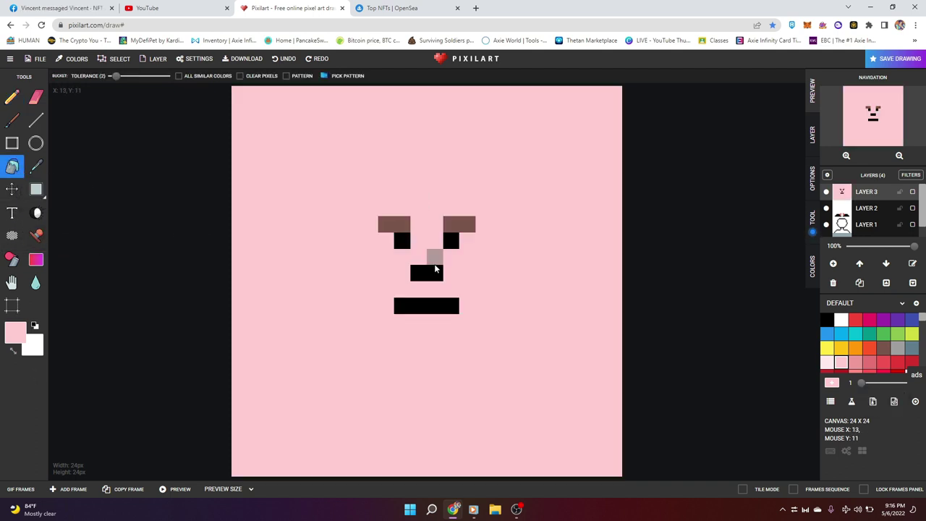
{"action": "key", "text": "ctrl+z"}
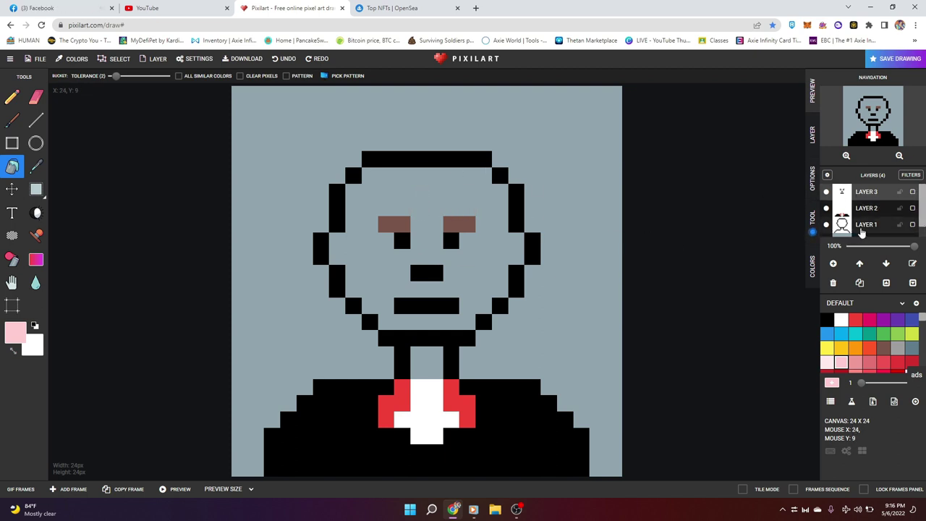
{"action": "left_click", "coordinate": [861, 229]}
{"action": "left_click", "coordinate": [418, 199]}
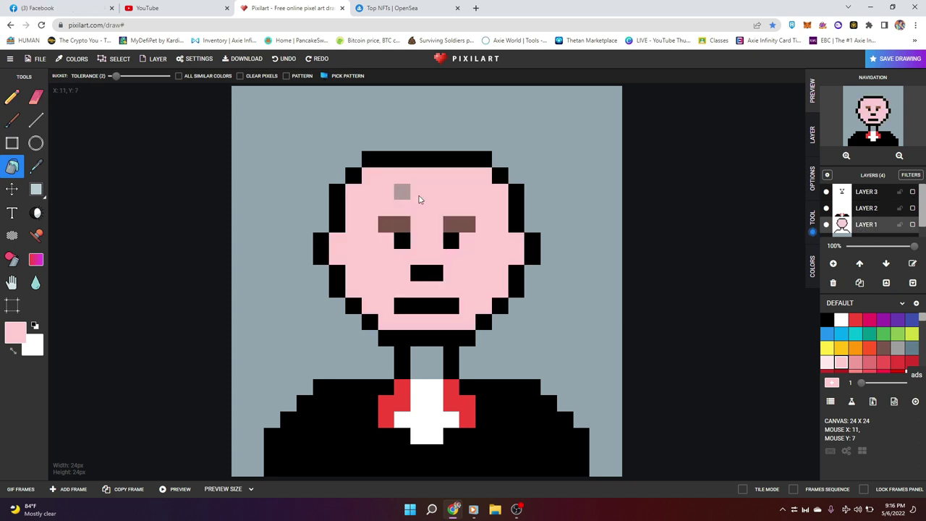
{"action": "left_click", "coordinate": [427, 358]}
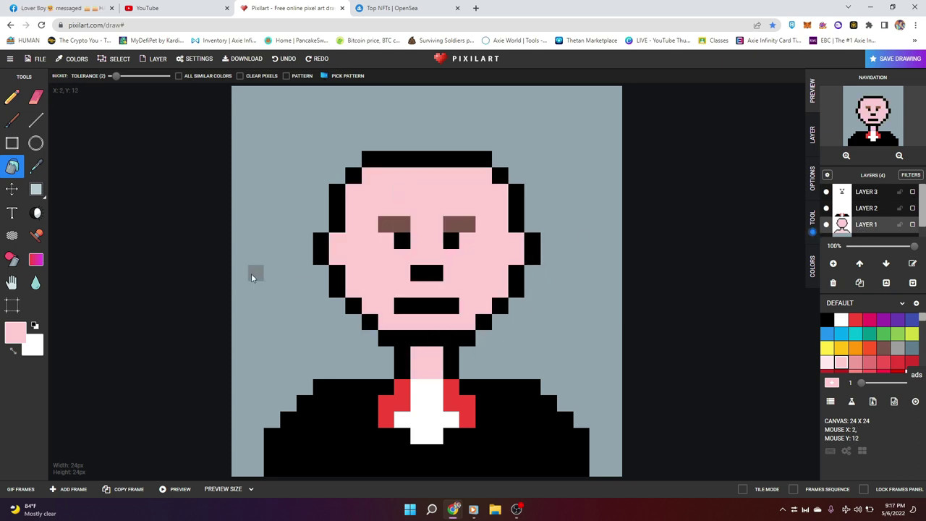
{"action": "left_click", "coordinate": [12, 97]}
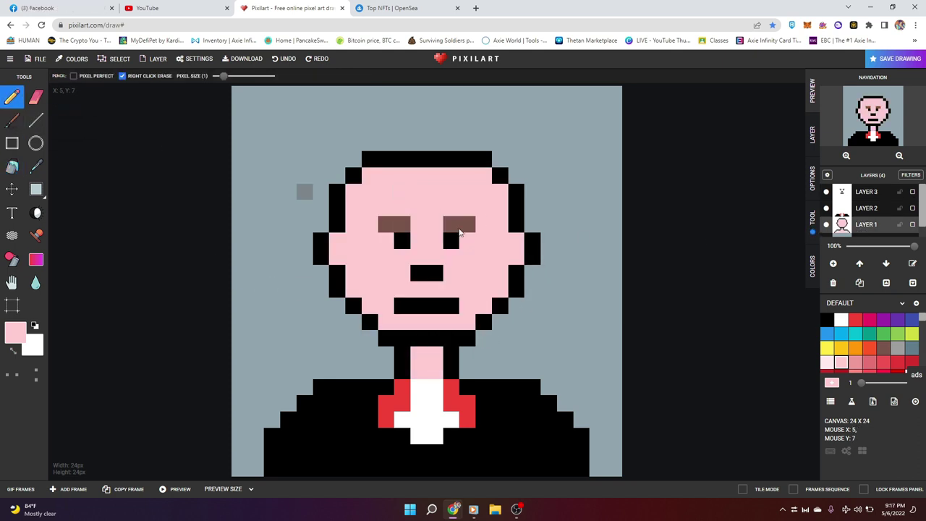
- On a new layer, draw black ear loops with yellow centres on both ears, then add a layer
{"action": "left_click", "coordinate": [862, 193]}
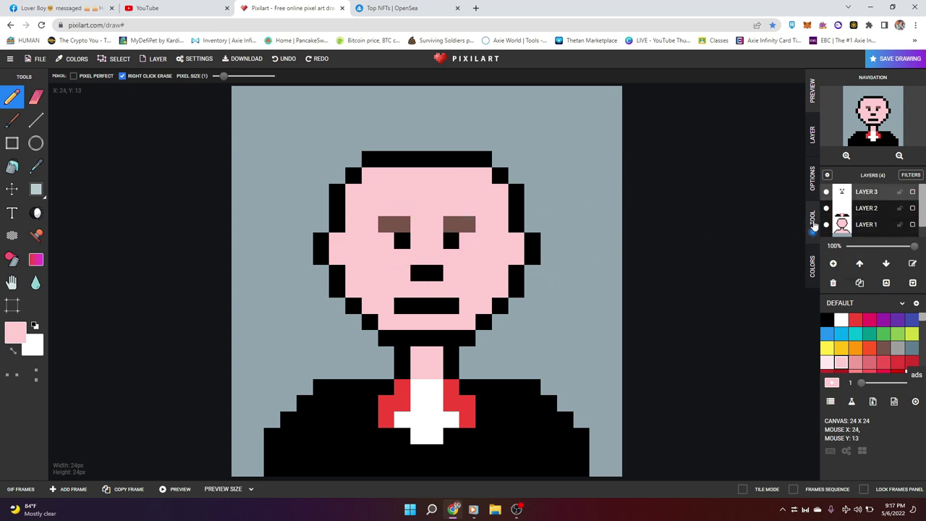
{"action": "left_click", "coordinate": [833, 264]}
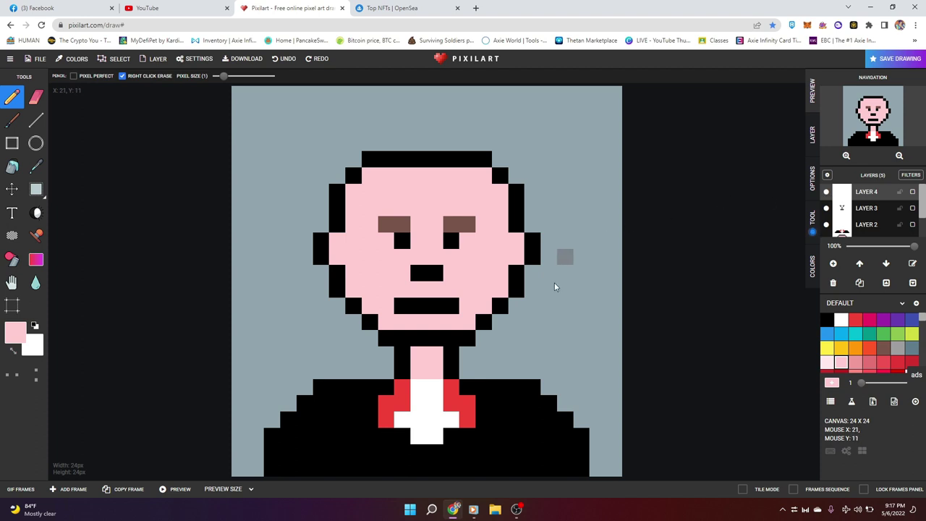
{"action": "left_click", "coordinate": [831, 323]}
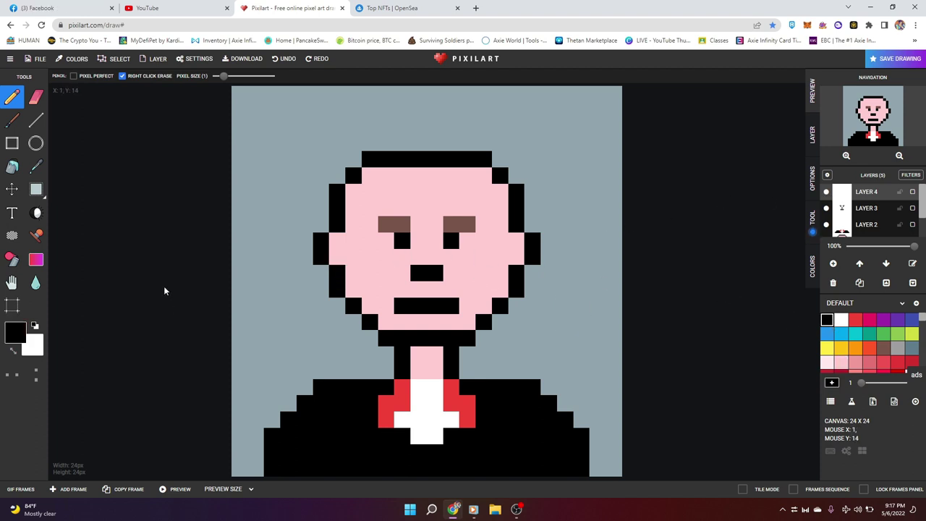
{"action": "left_click", "coordinate": [305, 272]}
{"action": "left_click", "coordinate": [322, 290]}
{"action": "left_click", "coordinate": [532, 289]}
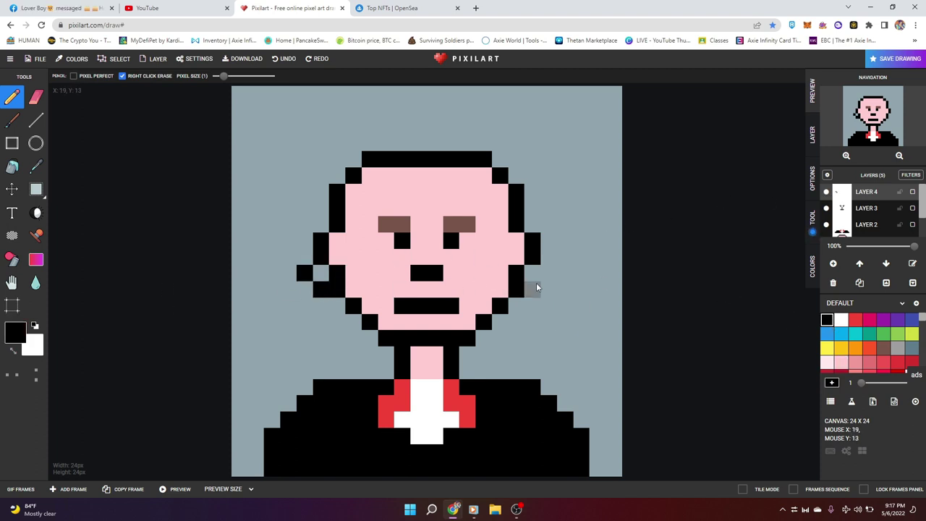
{"action": "left_click", "coordinate": [548, 273]}
{"action": "left_click", "coordinate": [841, 347]}
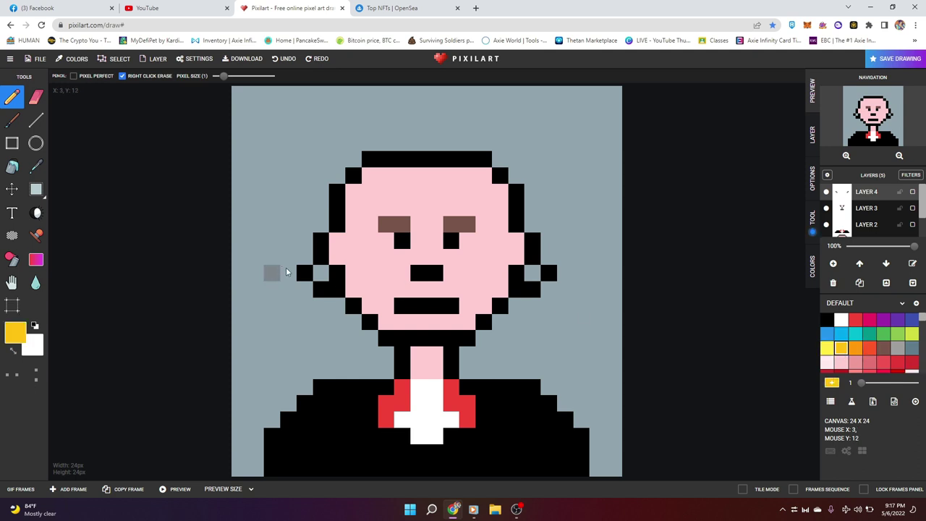
{"action": "left_click", "coordinate": [321, 273]}
{"action": "left_click", "coordinate": [532, 273]}
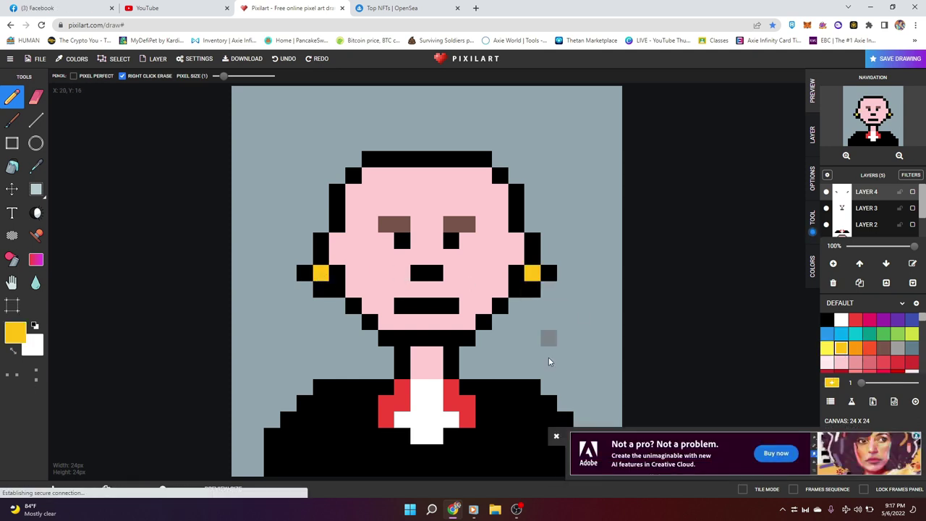
{"action": "left_click", "coordinate": [833, 263]}
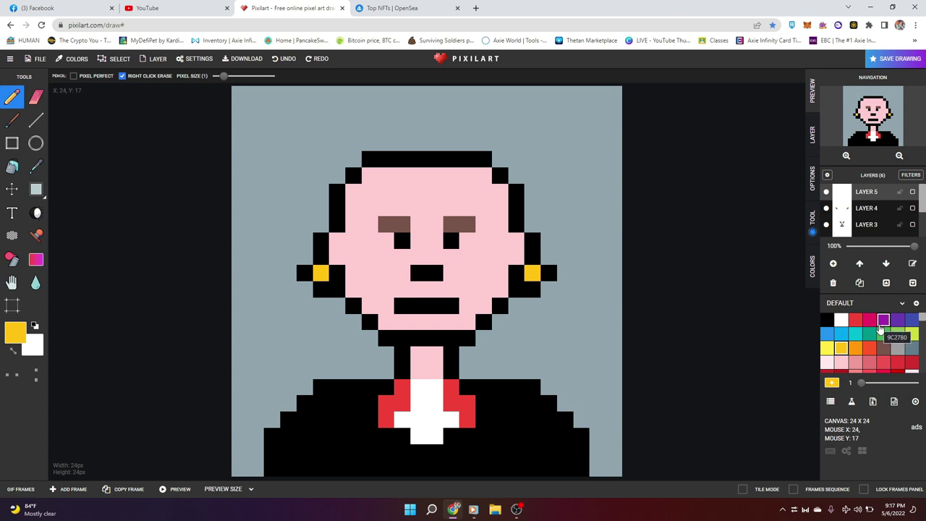
- Choose bright green in the colour chooser and paint the hair across the head
{"action": "left_click", "coordinate": [833, 380]}
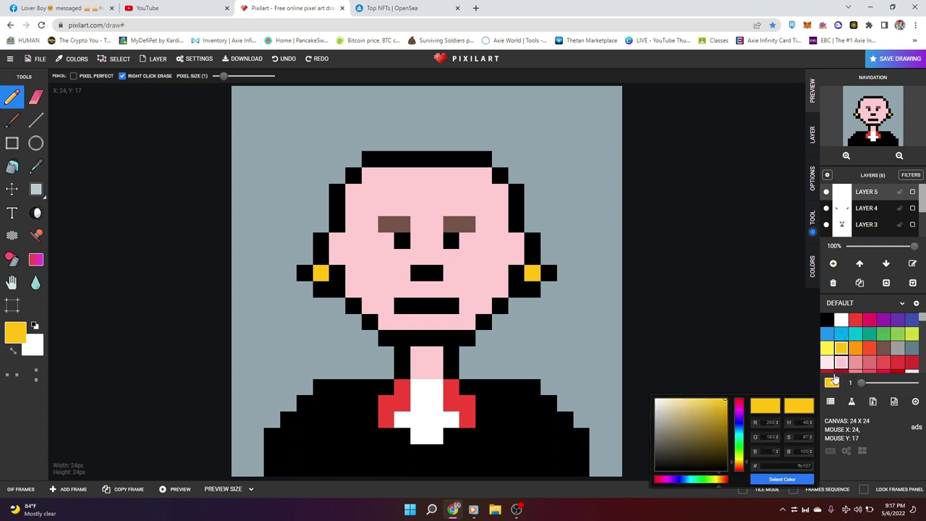
{"action": "mouse_move", "coordinate": [737, 433]}
{"action": "left_mouse_down"}
{"action": "mouse_move", "coordinate": [740, 455]}
{"action": "mouse_move", "coordinate": [743, 414]}
{"action": "left_mouse_up"}
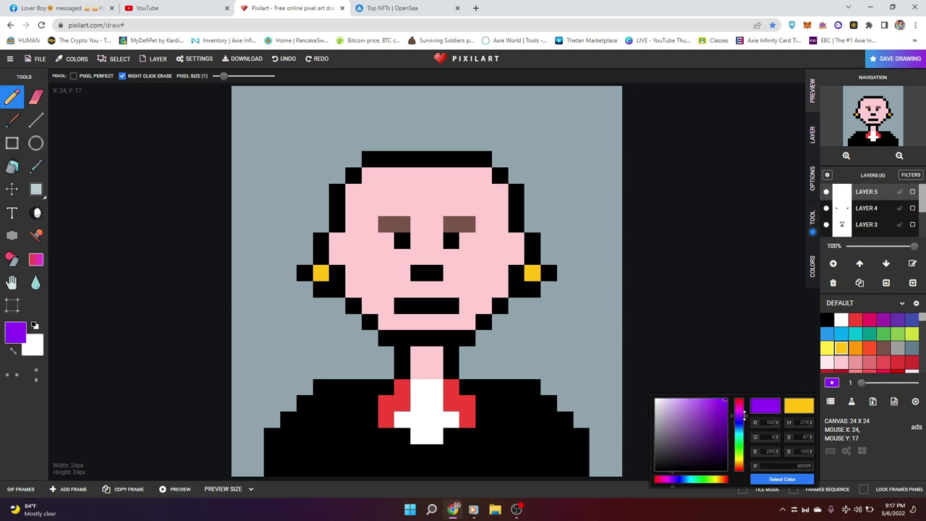
{"action": "left_click_drag", "start_coordinate": [736, 432], "coordinate": [741, 442]}
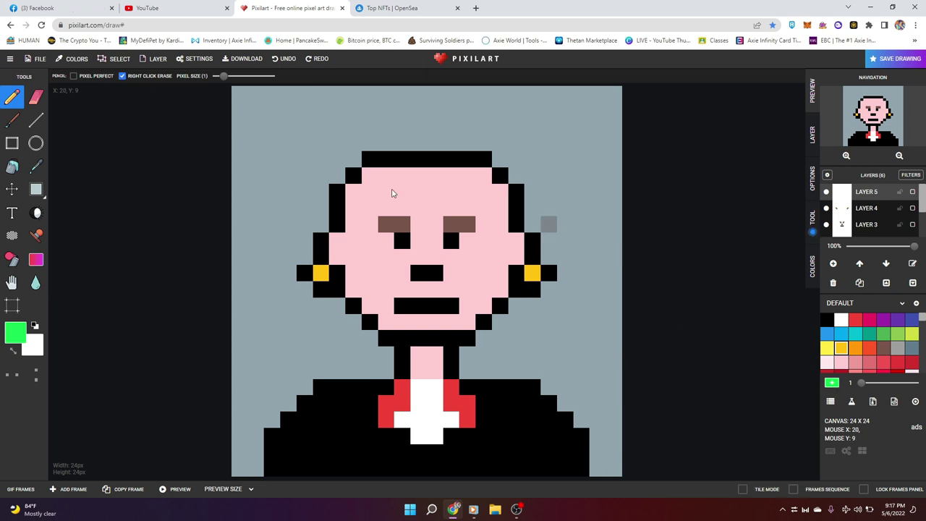
{"action": "left_click", "coordinate": [354, 179]}
{"action": "left_click_drag", "start_coordinate": [353, 178], "coordinate": [501, 176]}
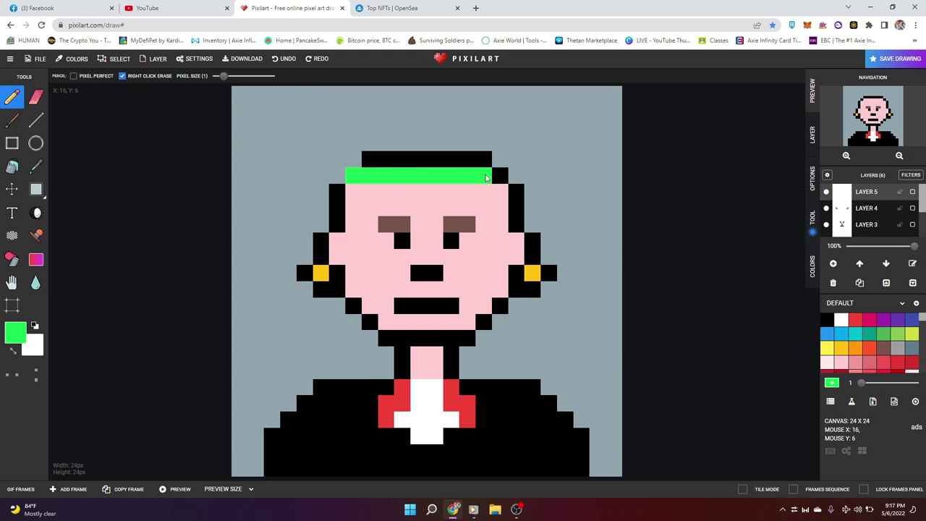
{"action": "mouse_move", "coordinate": [354, 159]}
{"action": "left_mouse_down"}
{"action": "mouse_move", "coordinate": [451, 167]}
{"action": "mouse_move", "coordinate": [507, 159]}
{"action": "mouse_move", "coordinate": [344, 181]}
{"action": "mouse_move", "coordinate": [321, 225]}
{"action": "left_mouse_up"}
{"action": "left_click_drag", "start_coordinate": [533, 226], "coordinate": [517, 176]}
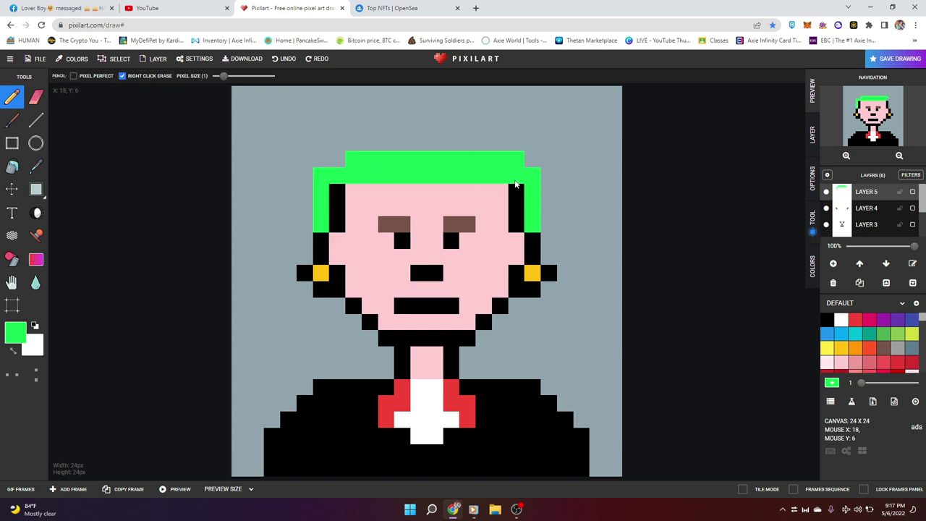
{"action": "mouse_move", "coordinate": [337, 159]}
{"action": "left_mouse_down"}
{"action": "mouse_move", "coordinate": [321, 160]}
{"action": "mouse_move", "coordinate": [511, 149]}
{"action": "left_mouse_up"}
{"action": "left_click", "coordinate": [532, 159]}
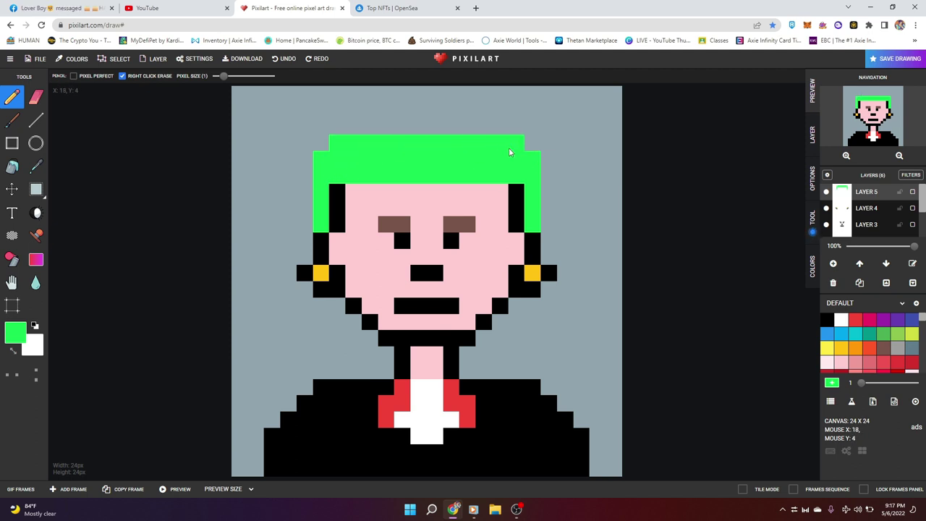
{"action": "left_click_drag", "start_coordinate": [351, 123], "coordinate": [499, 128]}
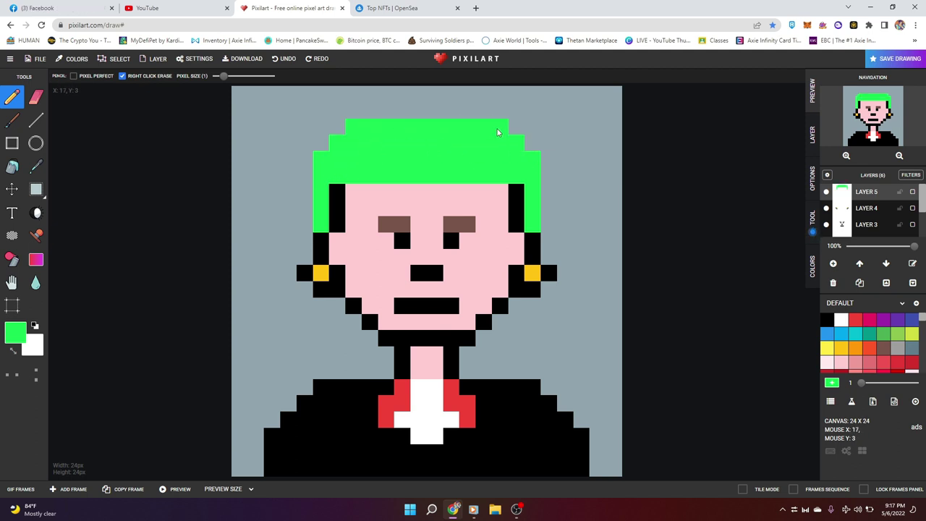
- Repaint the right half of the hair magenta
{"action": "left_click", "coordinate": [831, 382]}
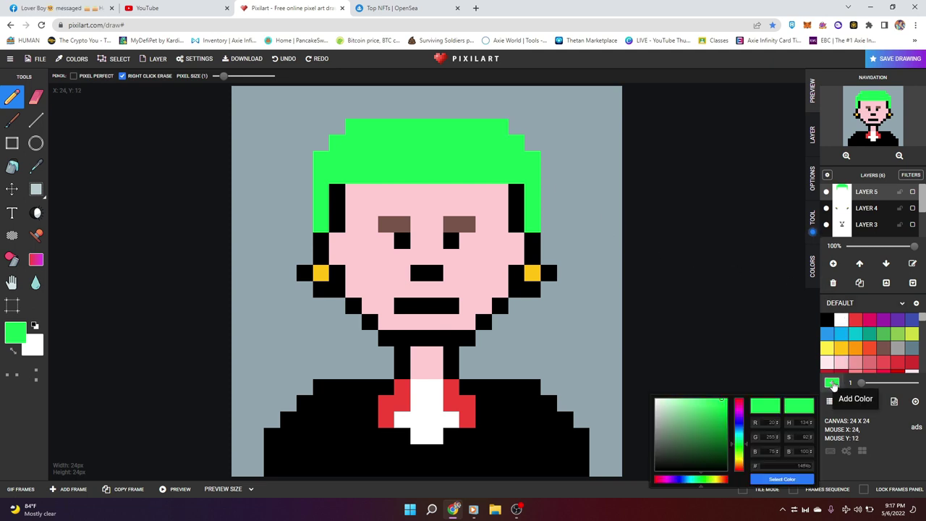
{"action": "left_click", "coordinate": [737, 410]}
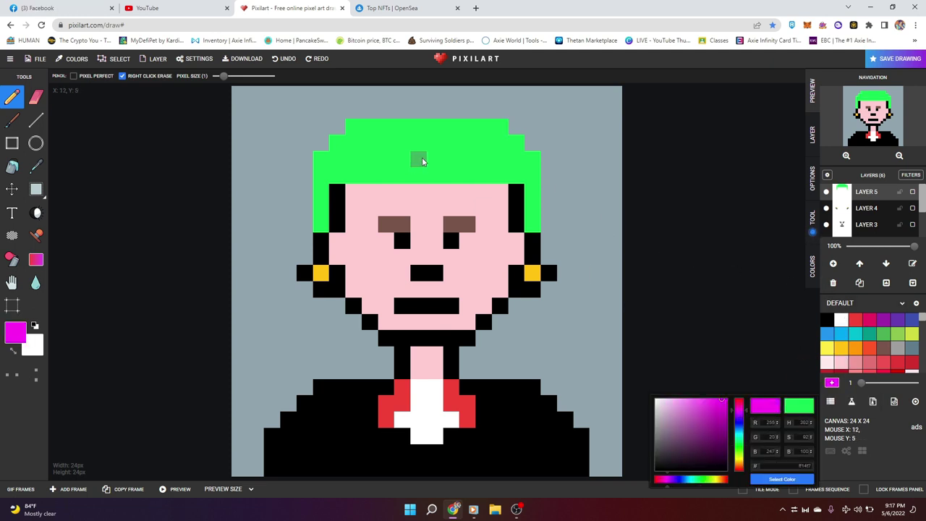
{"action": "mouse_move", "coordinate": [439, 132]}
{"action": "left_mouse_down"}
{"action": "mouse_move", "coordinate": [519, 182]}
{"action": "mouse_move", "coordinate": [534, 215]}
{"action": "mouse_move", "coordinate": [527, 161]}
{"action": "mouse_move", "coordinate": [459, 161]}
{"action": "mouse_move", "coordinate": [463, 141]}
{"action": "mouse_move", "coordinate": [510, 148]}
{"action": "left_mouse_up"}
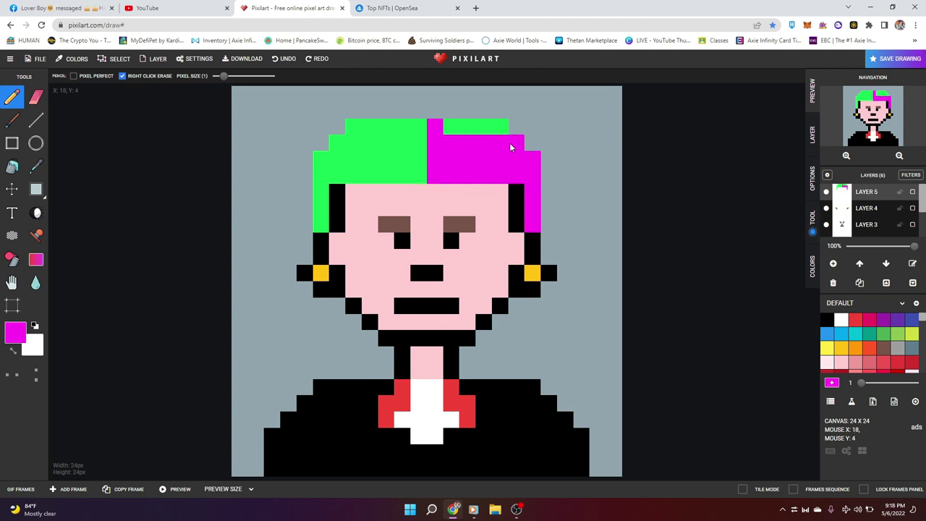
{"action": "left_click_drag", "start_coordinate": [454, 129], "coordinate": [500, 127]}
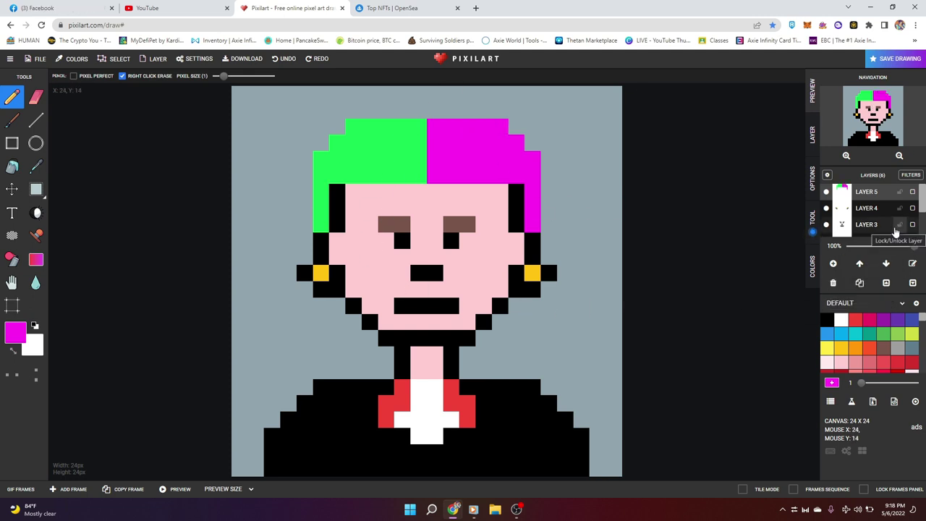
- On a new layer, draw a white cigarette with an orange tip at the mouth
{"action": "left_click", "coordinate": [832, 263]}
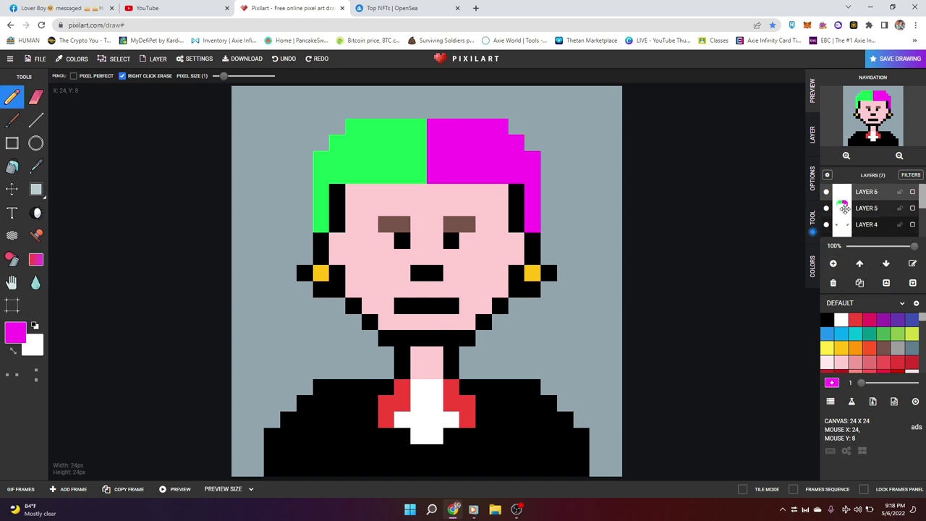
{"action": "left_click", "coordinate": [855, 348]}
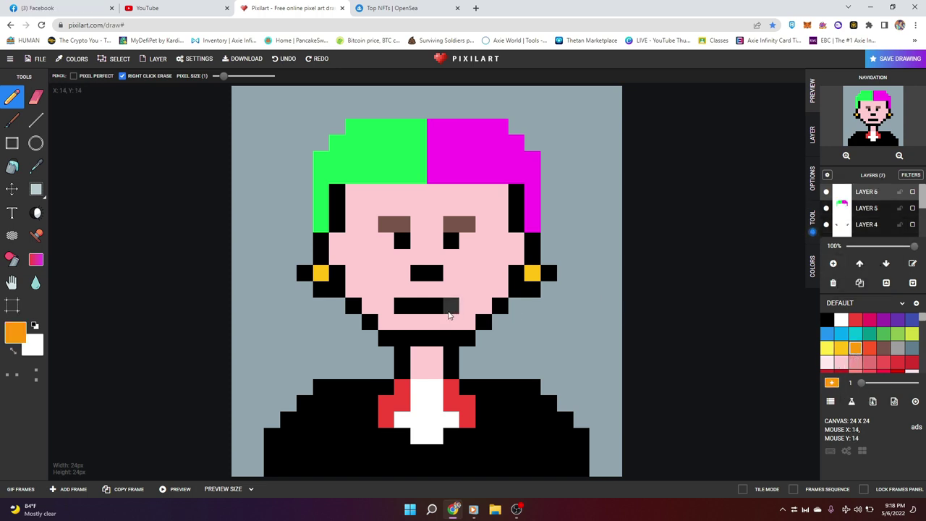
{"action": "left_click", "coordinate": [449, 313]}
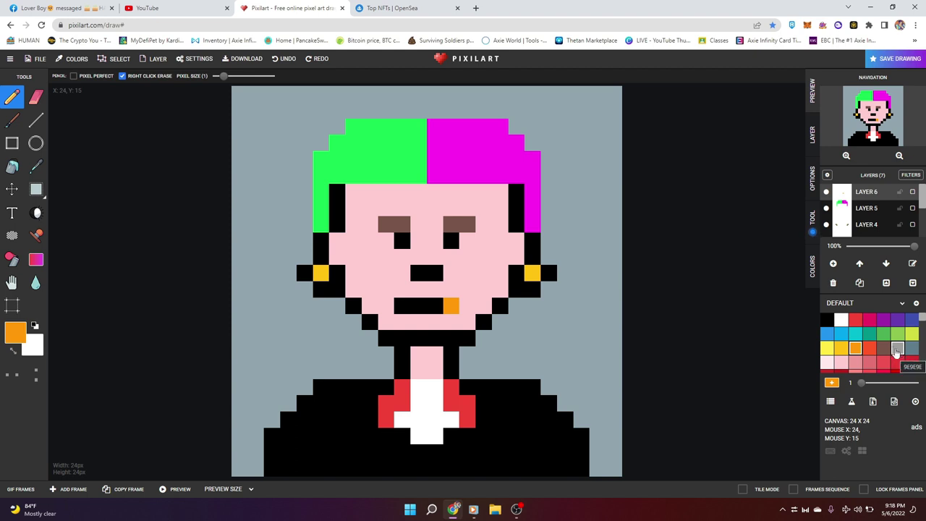
{"action": "left_click", "coordinate": [840, 319]}
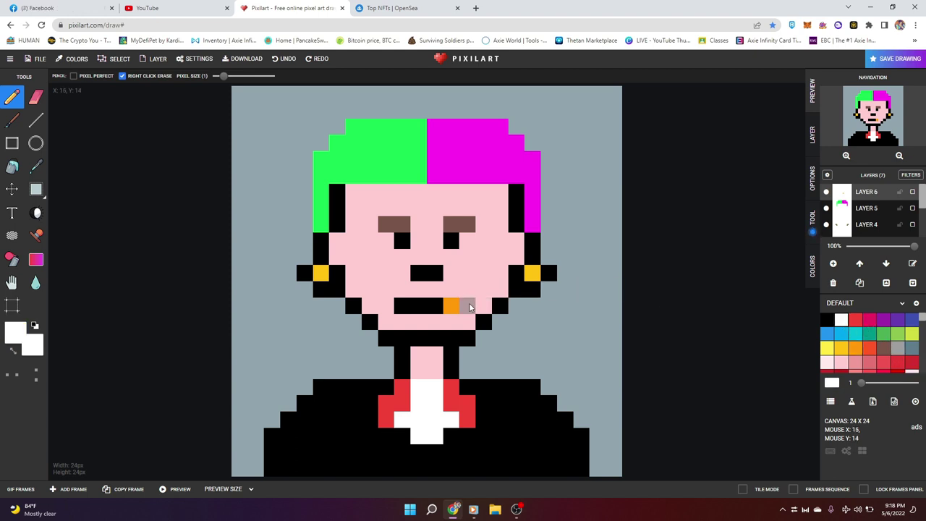
{"action": "left_click_drag", "start_coordinate": [469, 308], "coordinate": [566, 306]}
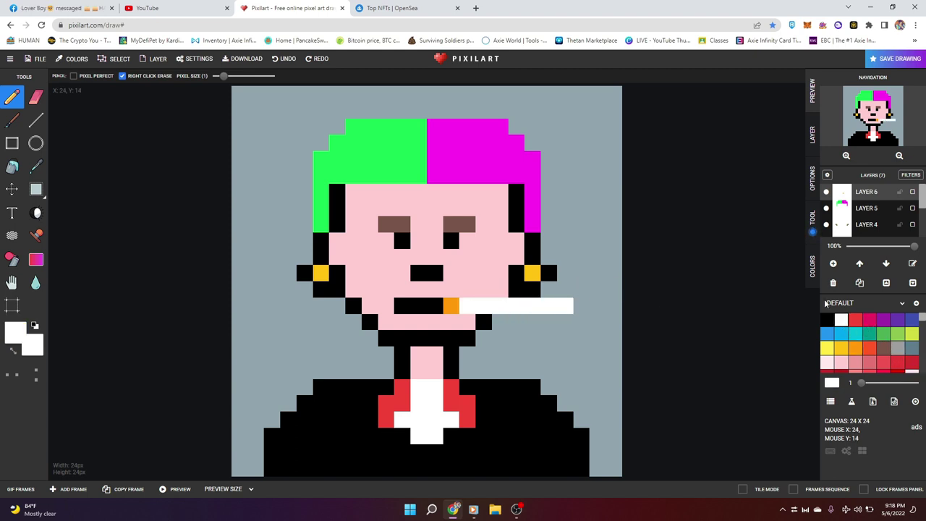
- Draw a dark grey smoke column rising above the cigarette
{"action": "left_click", "coordinate": [897, 348]}
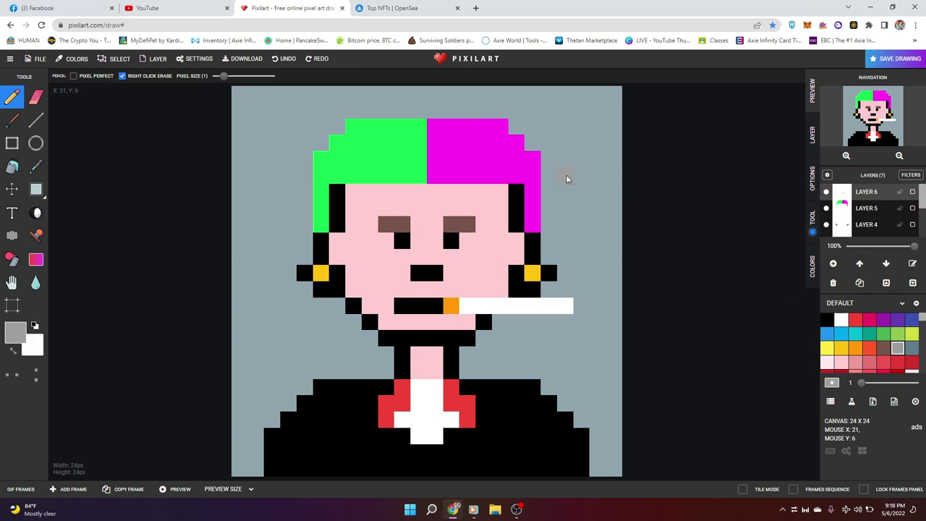
{"action": "left_click", "coordinate": [831, 382]}
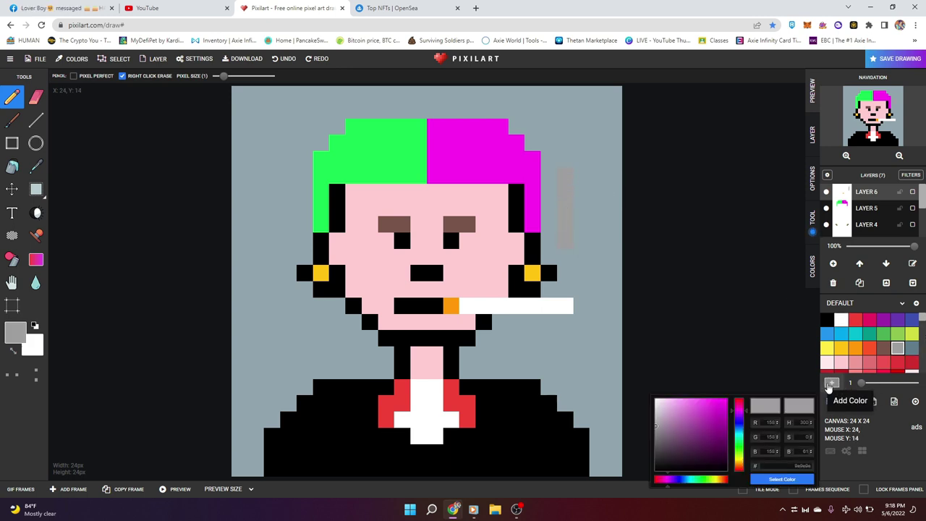
{"action": "left_click", "coordinate": [664, 438]}
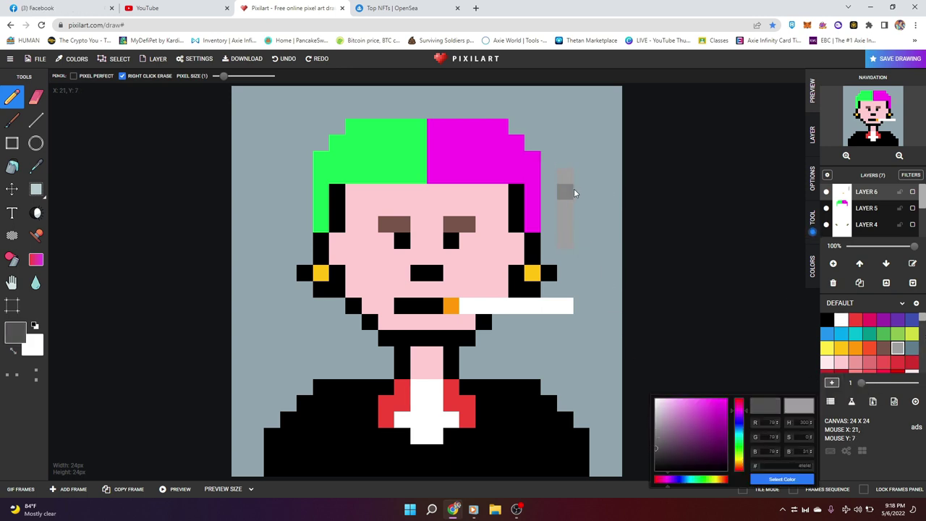
{"action": "left_click_drag", "start_coordinate": [565, 174], "coordinate": [561, 243]}
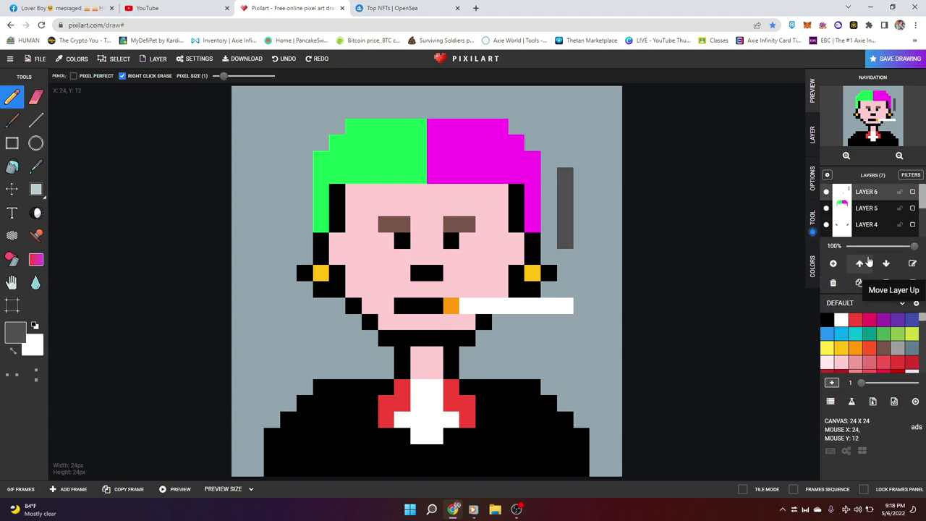
{"action": "left_click", "coordinate": [826, 208]}
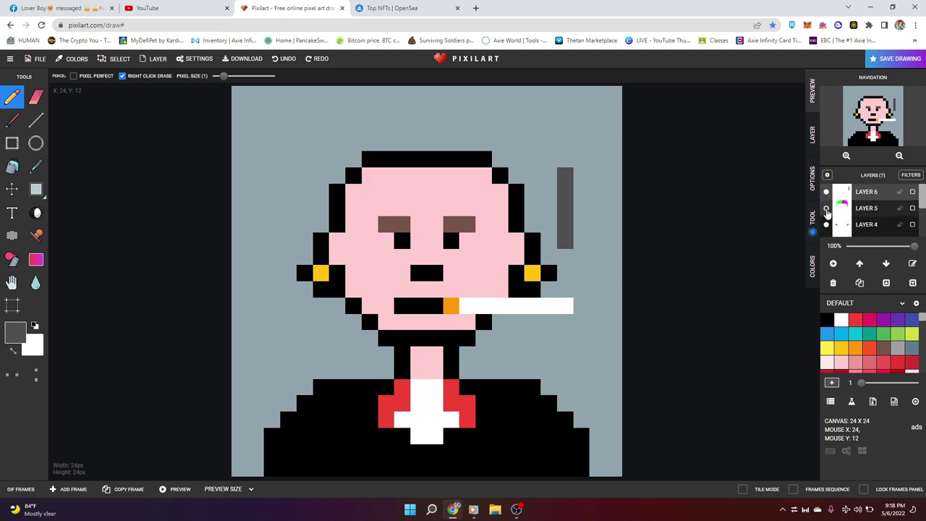
{"action": "left_click", "coordinate": [826, 209]}
{"action": "scroll", "coordinate": [843, 213], "scroll_direction": "down", "scroll_amount": 2}
{"action": "scroll", "coordinate": [848, 218], "scroll_direction": "down", "scroll_amount": 1}
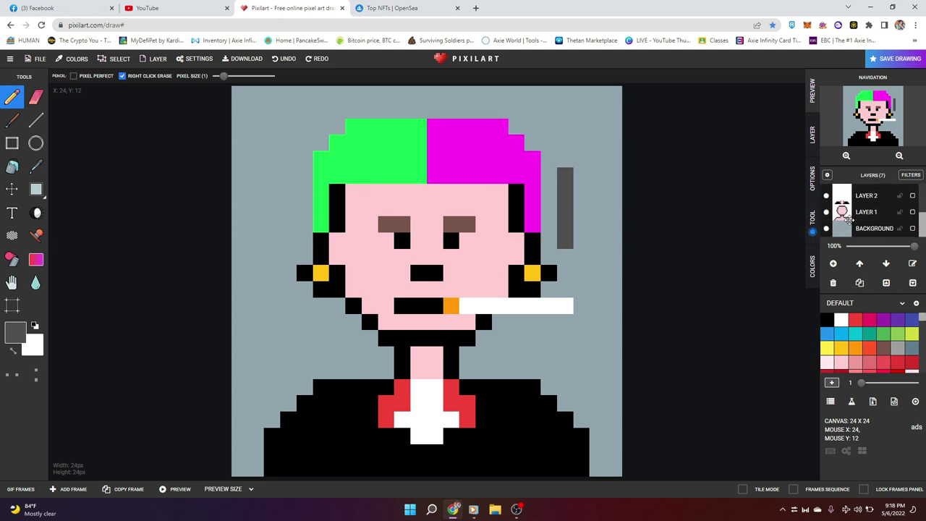
{"action": "scroll", "coordinate": [848, 220], "scroll_direction": "up", "scroll_amount": 3}
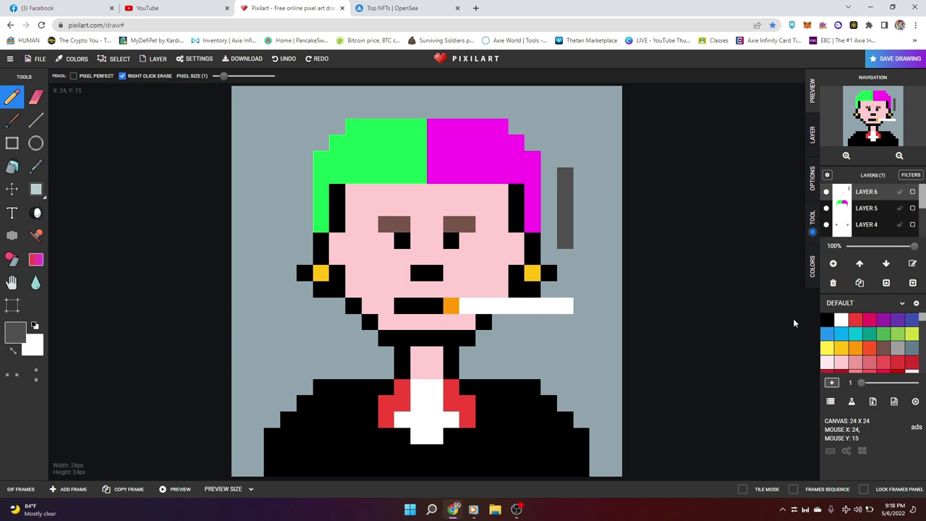
- Export the drawing as a 9984 × 9984 PNG and reveal pixil-frame-0 (2) in its folder
{"action": "left_click", "coordinate": [901, 58]}
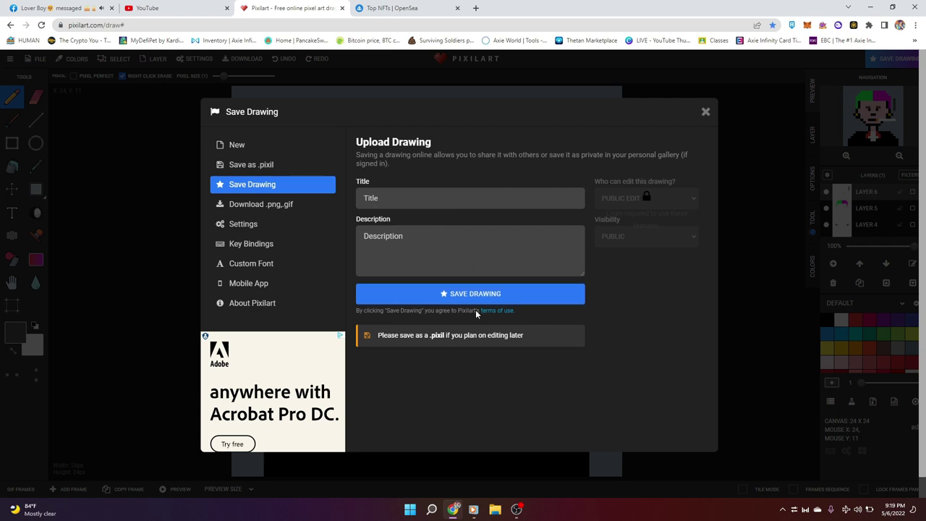
{"action": "left_click", "coordinate": [262, 208]}
{"action": "left_click_drag", "start_coordinate": [360, 182], "coordinate": [690, 182]}
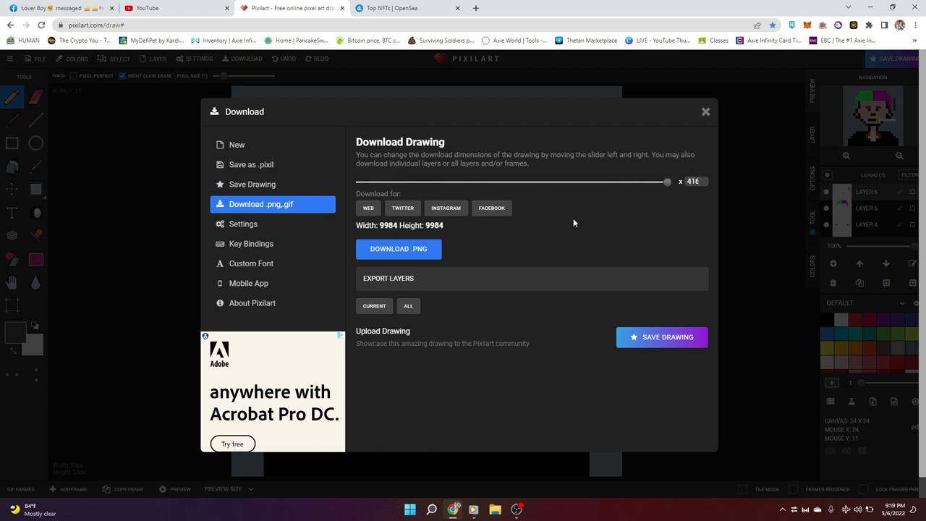
{"action": "left_click", "coordinate": [410, 259]}
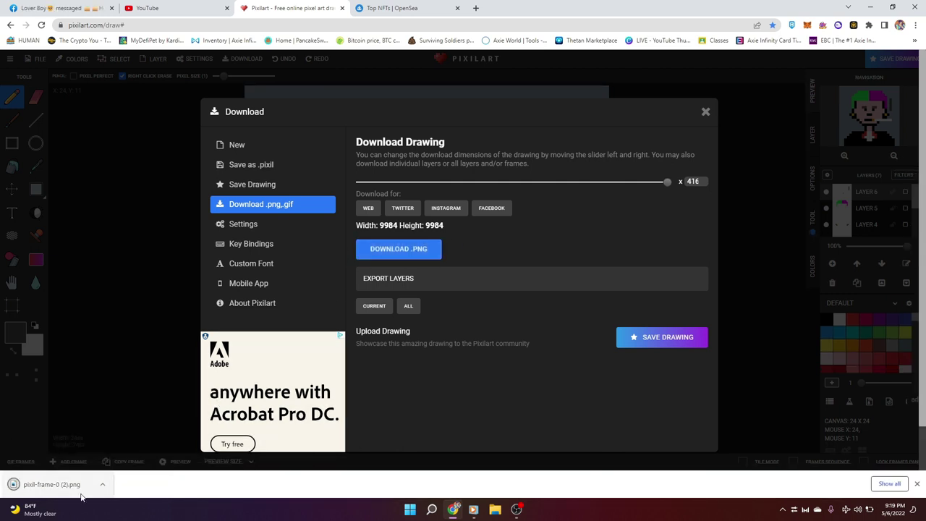
{"action": "left_click", "coordinate": [102, 484]}
{"action": "left_click", "coordinate": [142, 453]}
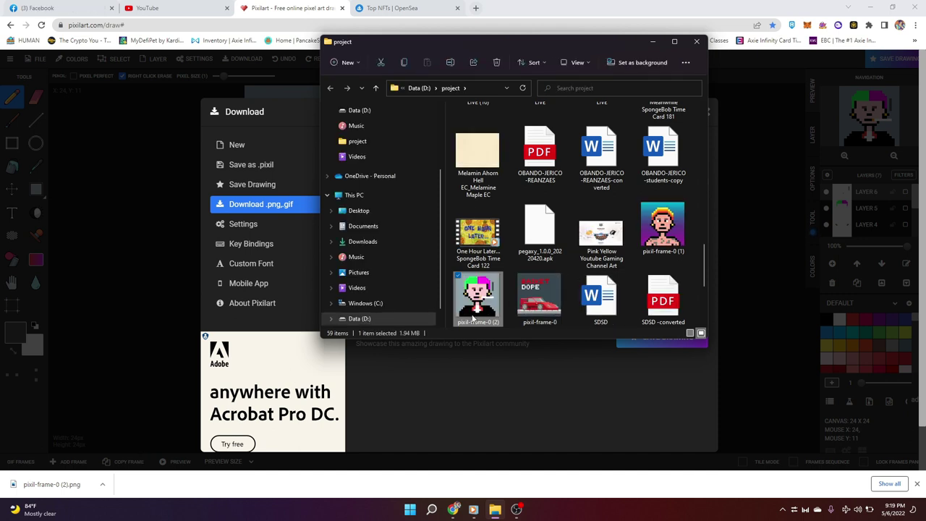
- View the exported portrait in Photos, then open pixil-frame-0 (1) full-screen
{"action": "double_click", "coordinate": [473, 317]}
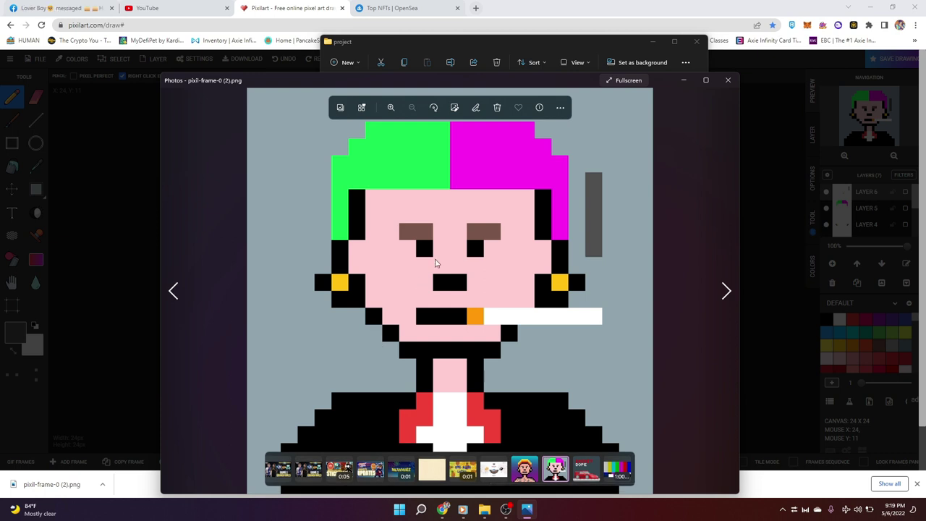
{"action": "left_click", "coordinate": [727, 80]}
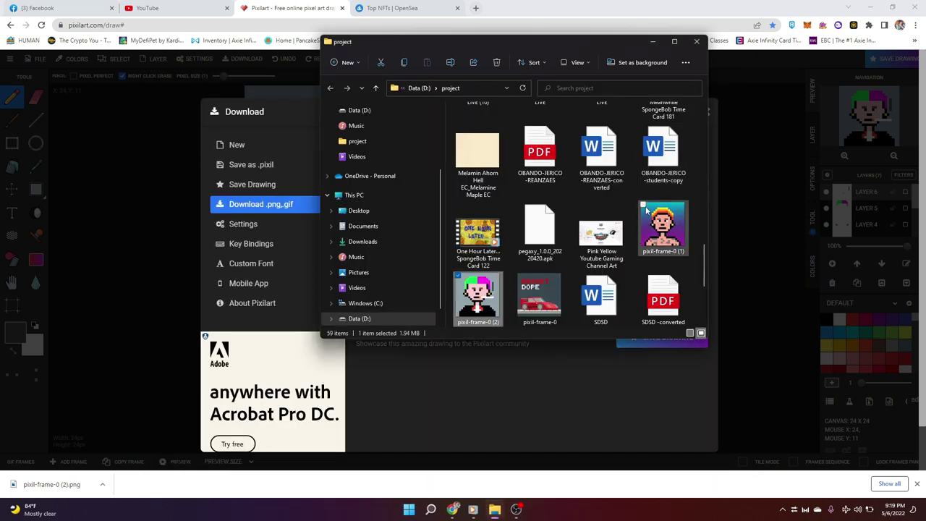
{"action": "double_click", "coordinate": [649, 244]}
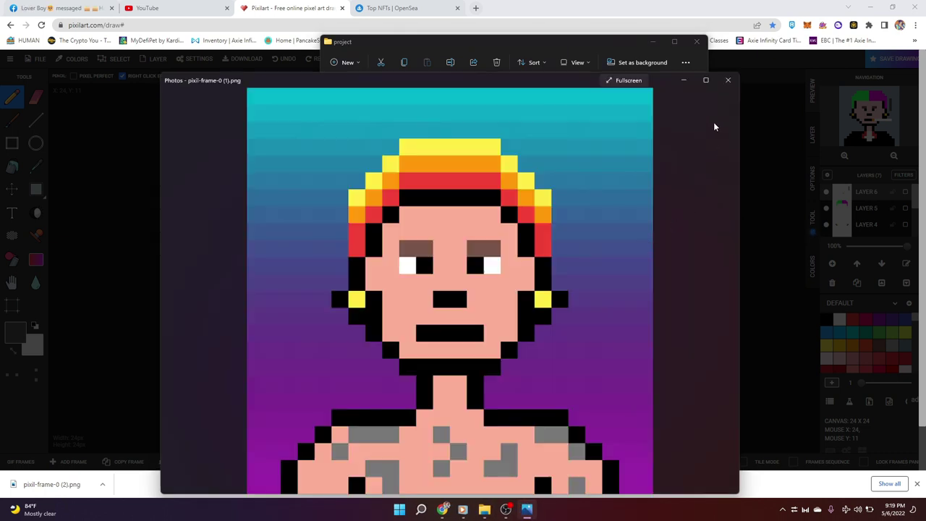
{"action": "left_click", "coordinate": [709, 80]}
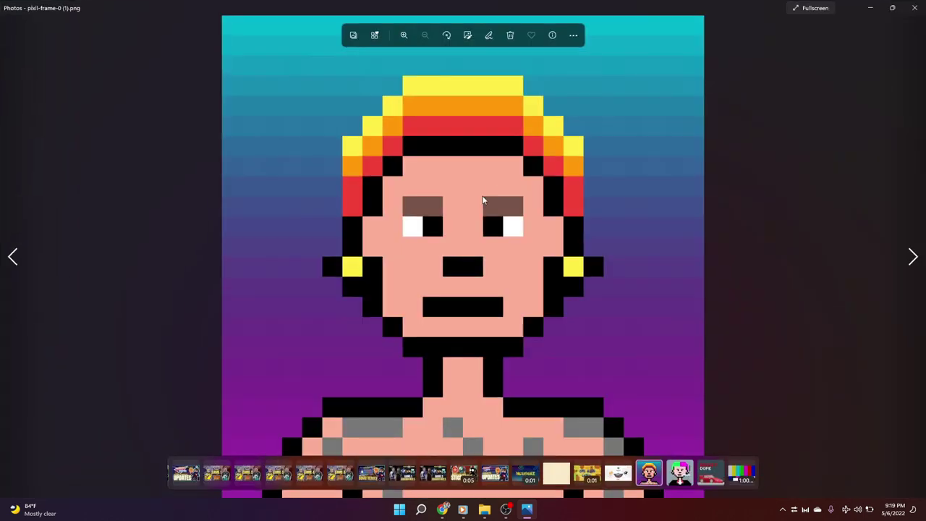
- Zoom in and out on pixil-frame-0 (1), then close Photos and the project folder
{"action": "scroll", "coordinate": [484, 201], "scroll_direction": "up", "scroll_amount": 2}
{"action": "scroll", "coordinate": [484, 205], "scroll_direction": "up", "scroll_amount": 3}
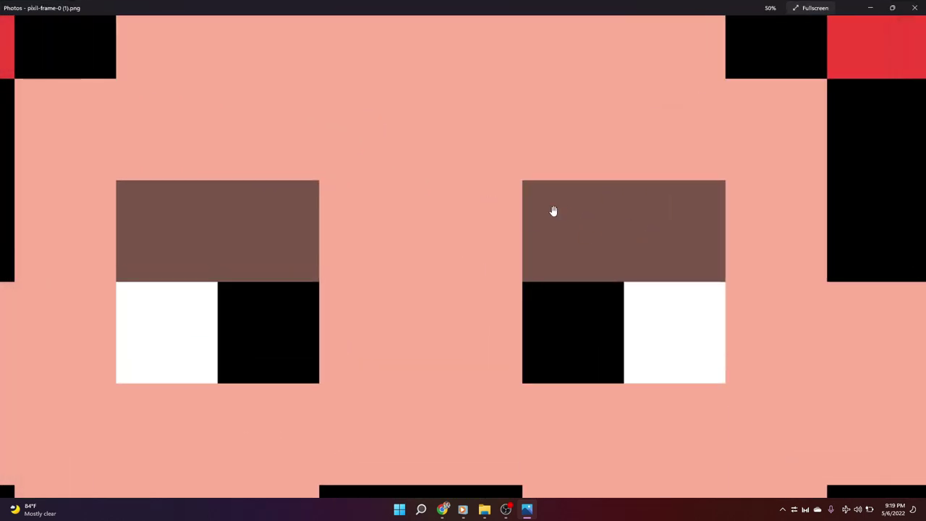
{"action": "scroll", "coordinate": [554, 210], "scroll_direction": "up", "scroll_amount": 3}
{"action": "scroll", "coordinate": [552, 210], "scroll_direction": "down", "scroll_amount": 2}
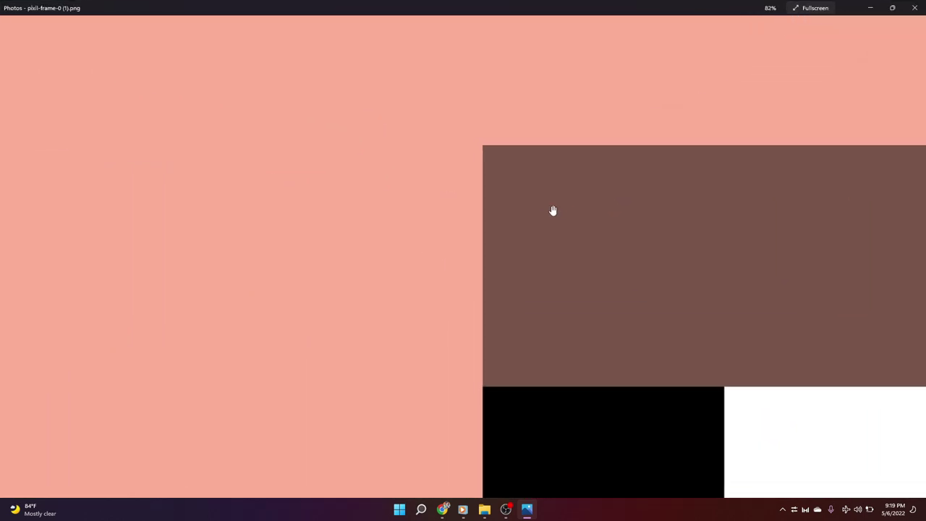
{"action": "scroll", "coordinate": [552, 210], "scroll_direction": "down", "scroll_amount": 2}
{"action": "scroll", "coordinate": [553, 210], "scroll_direction": "down", "scroll_amount": 1}
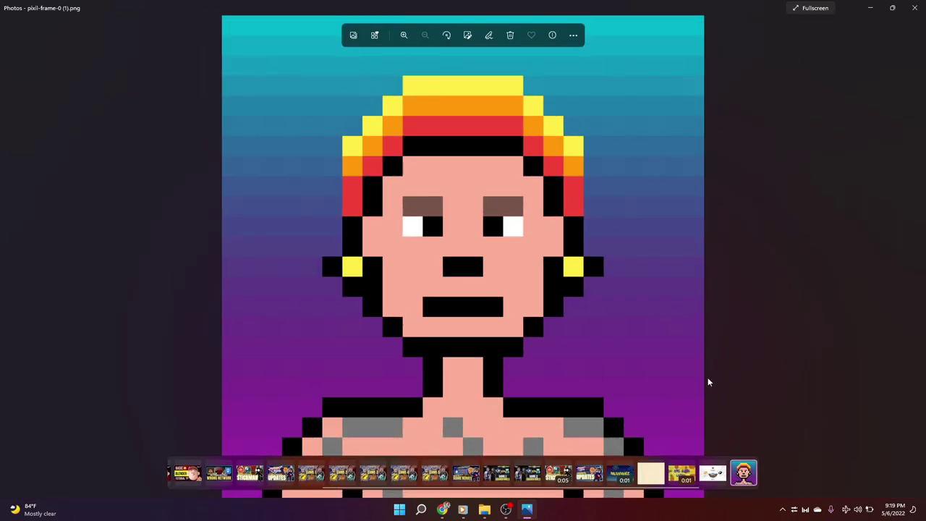
{"action": "left_click", "coordinate": [912, 6]}
{"action": "left_click", "coordinate": [725, 37]}
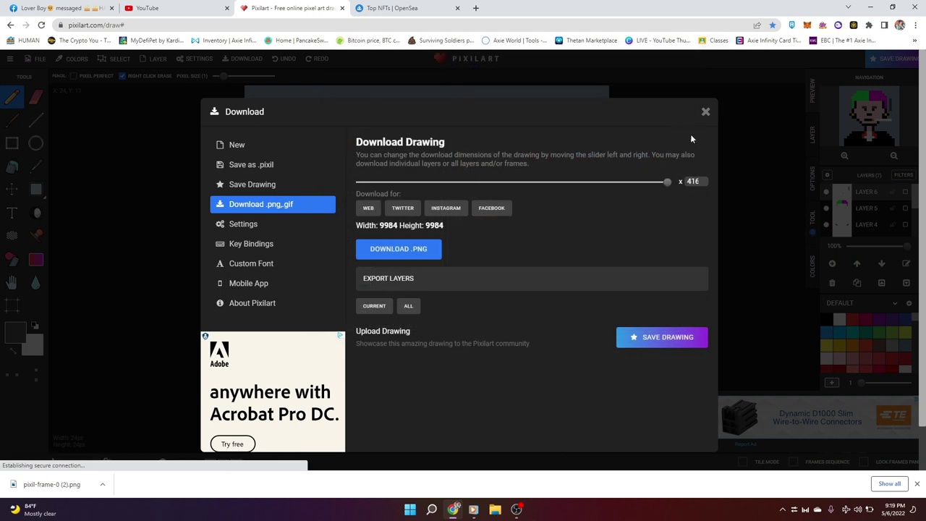
- Close the download options, briefly visit the Genfty NFT generator bookmark, then return to Pixilart
{"action": "left_click", "coordinate": [705, 112]}
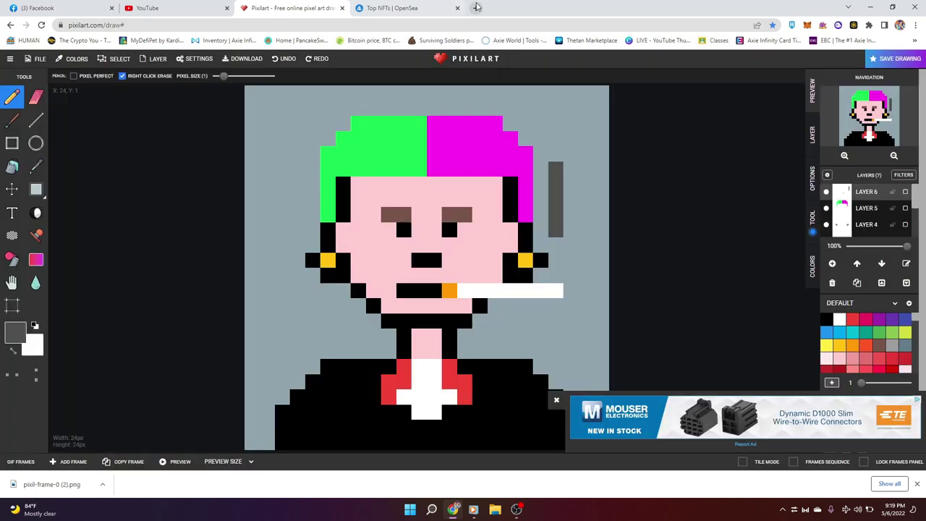
{"action": "left_click", "coordinate": [477, 8]}
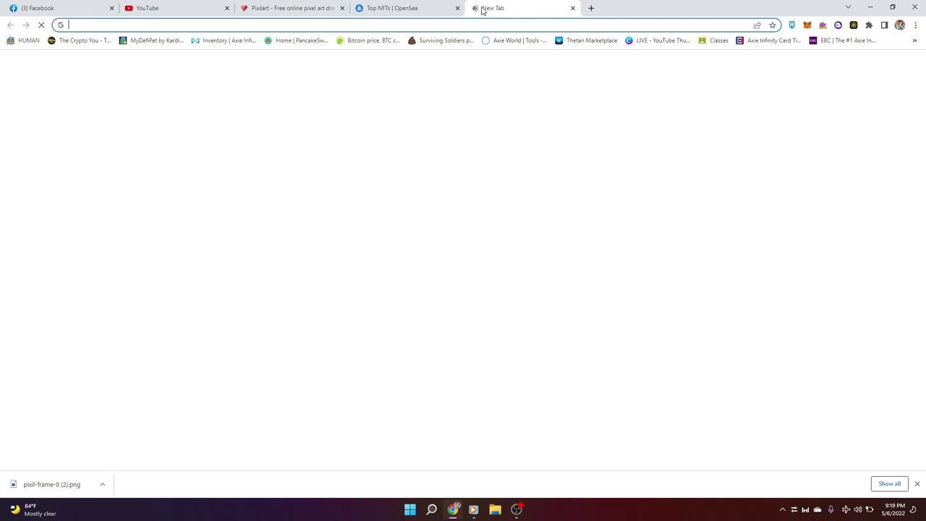
{"action": "left_click", "coordinate": [914, 40]}
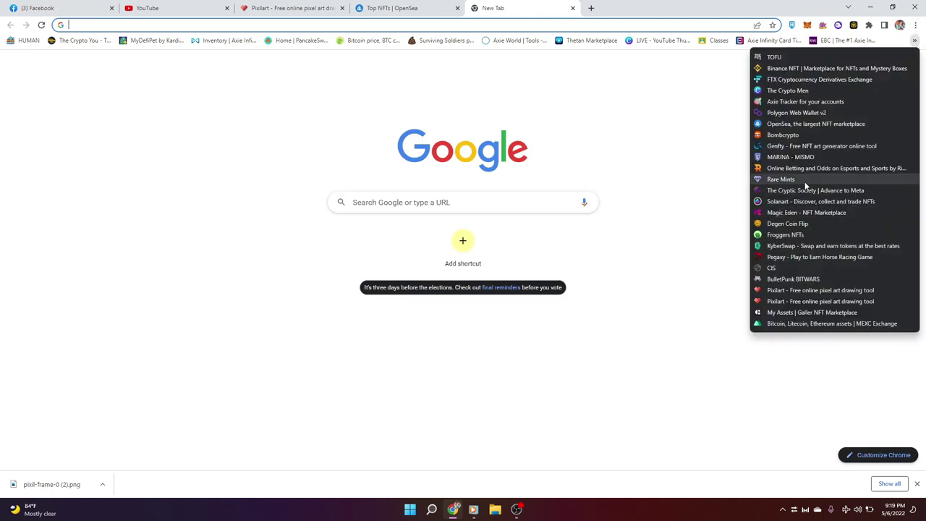
{"action": "left_click", "coordinate": [819, 147]}
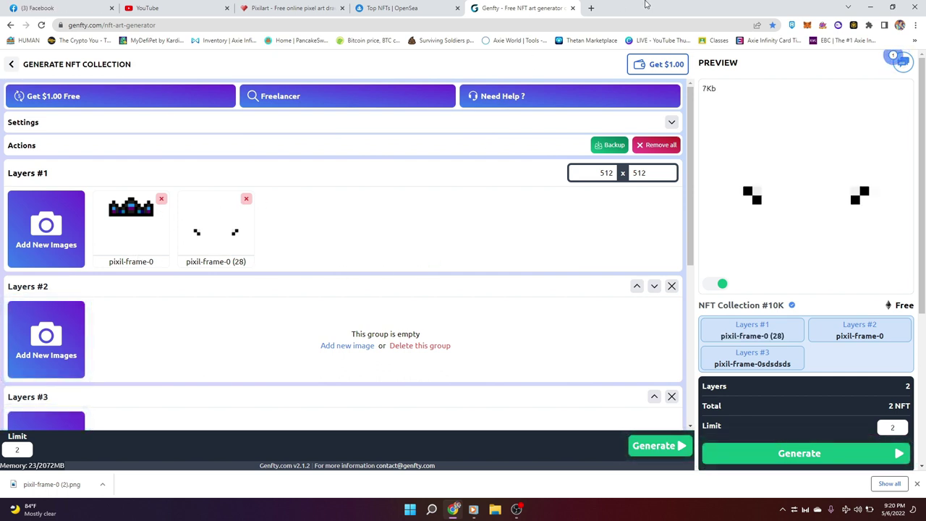
{"action": "left_click", "coordinate": [572, 8]}
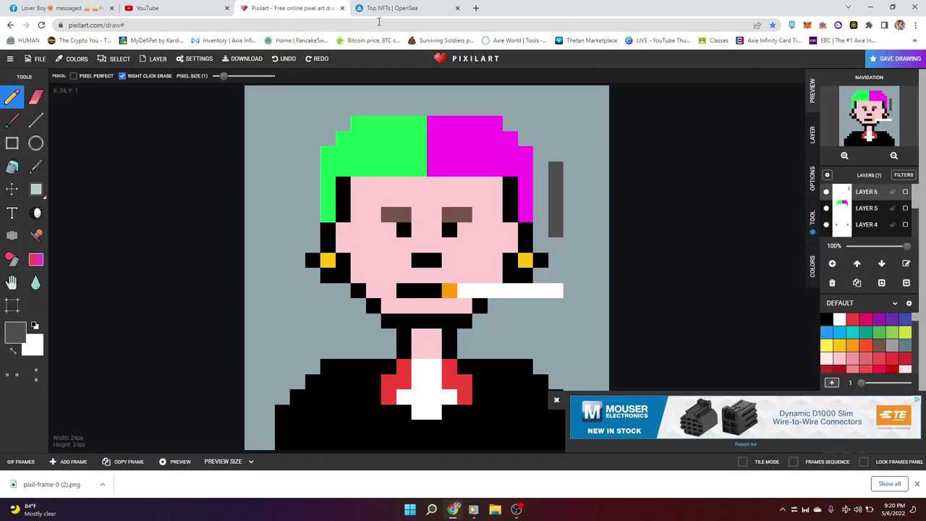
- Close the Mouser ad banner at the bottom right of the canvas
{"action": "left_click", "coordinate": [555, 400]}
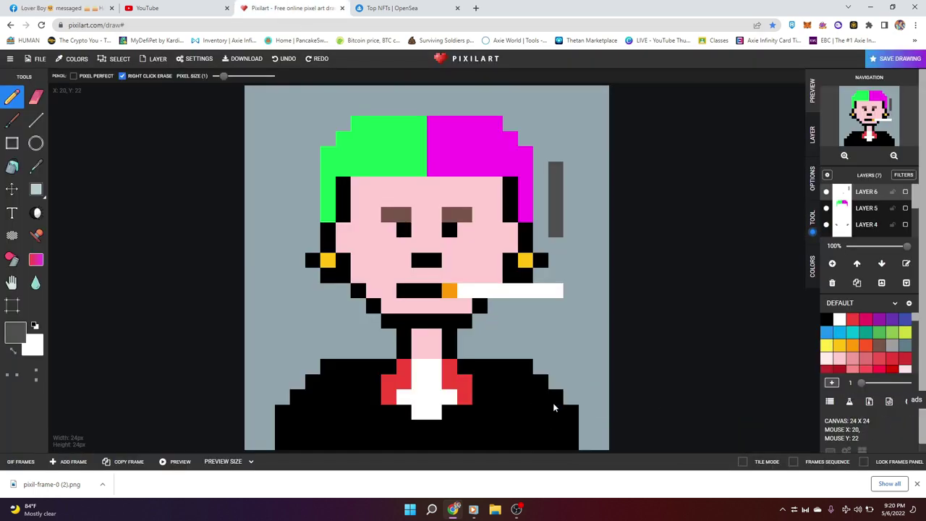